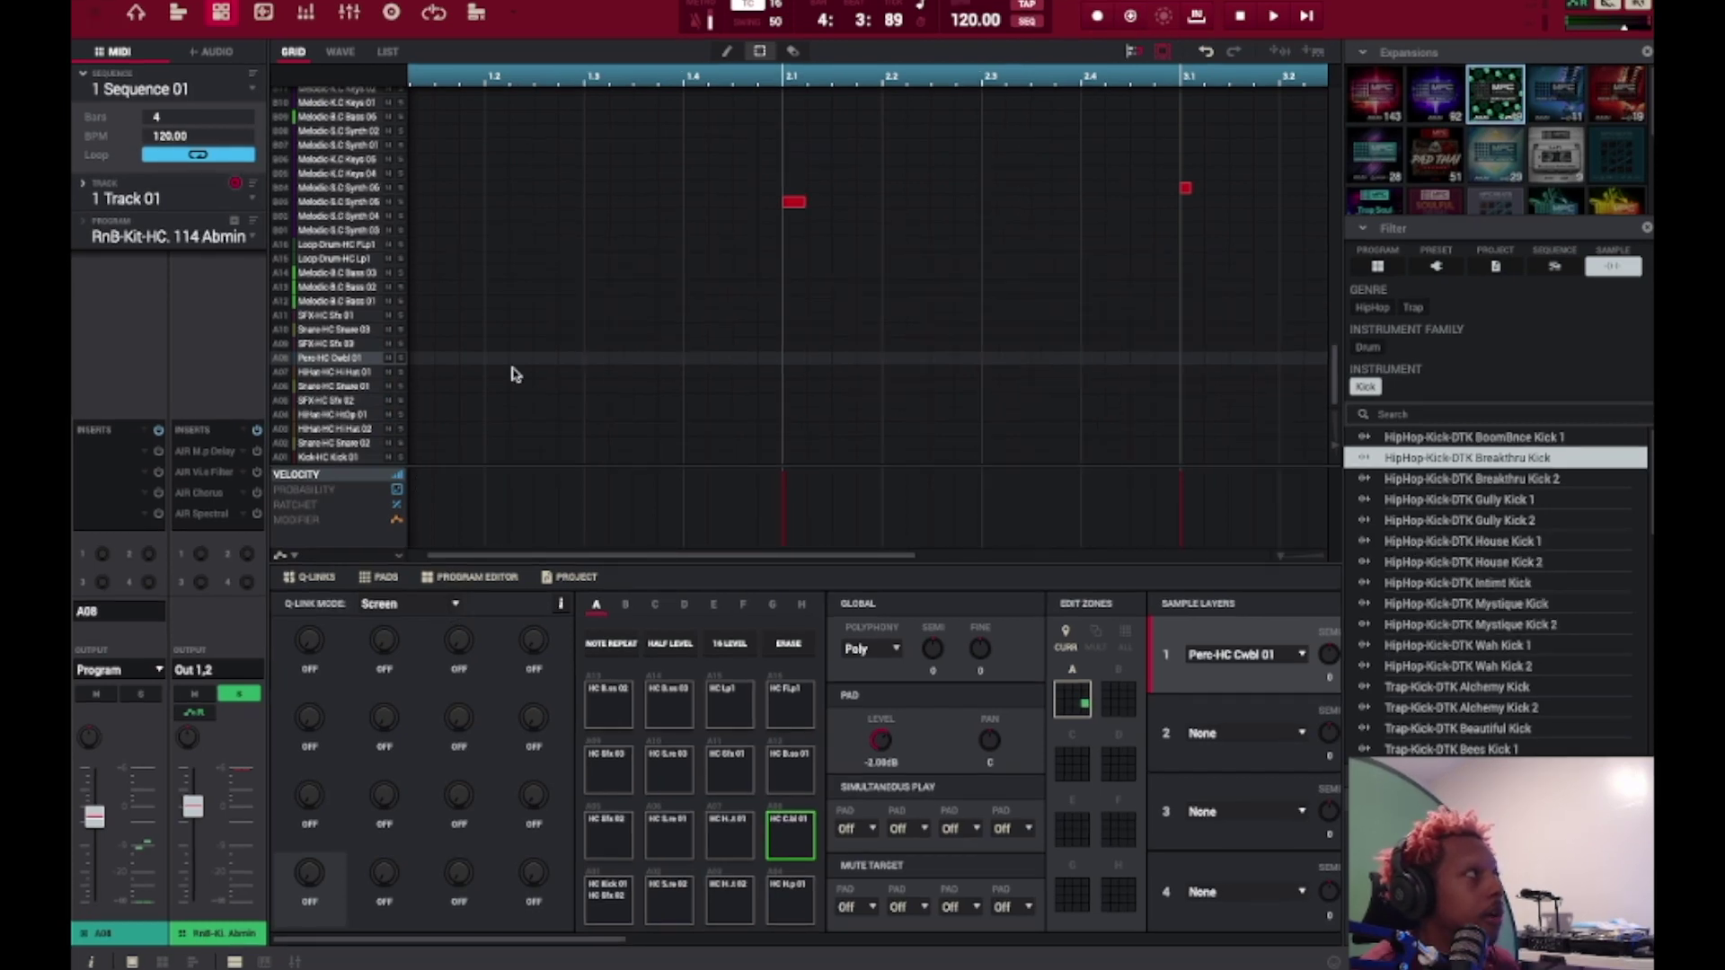
Step: Review the plugin activation settings in Preferences, then close Preferences
left_click(93, 14)
mouse_move(130, 50)
key("super+comma")
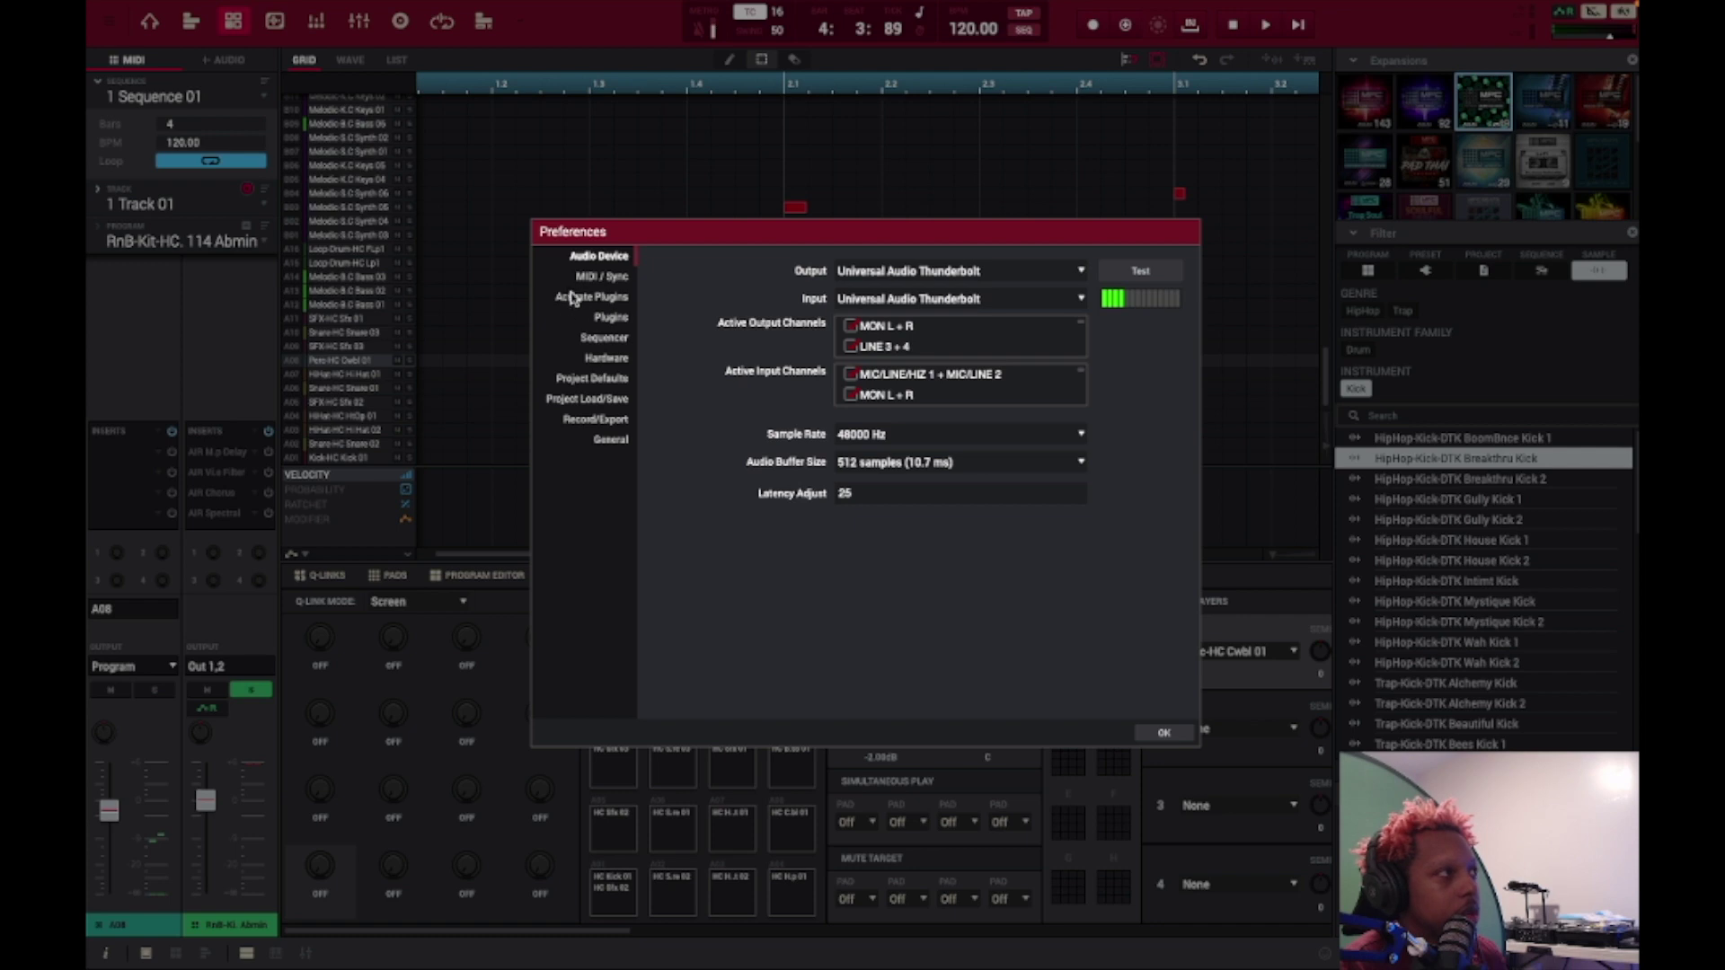
left_click(582, 297)
scroll(885, 512, "down", 4)
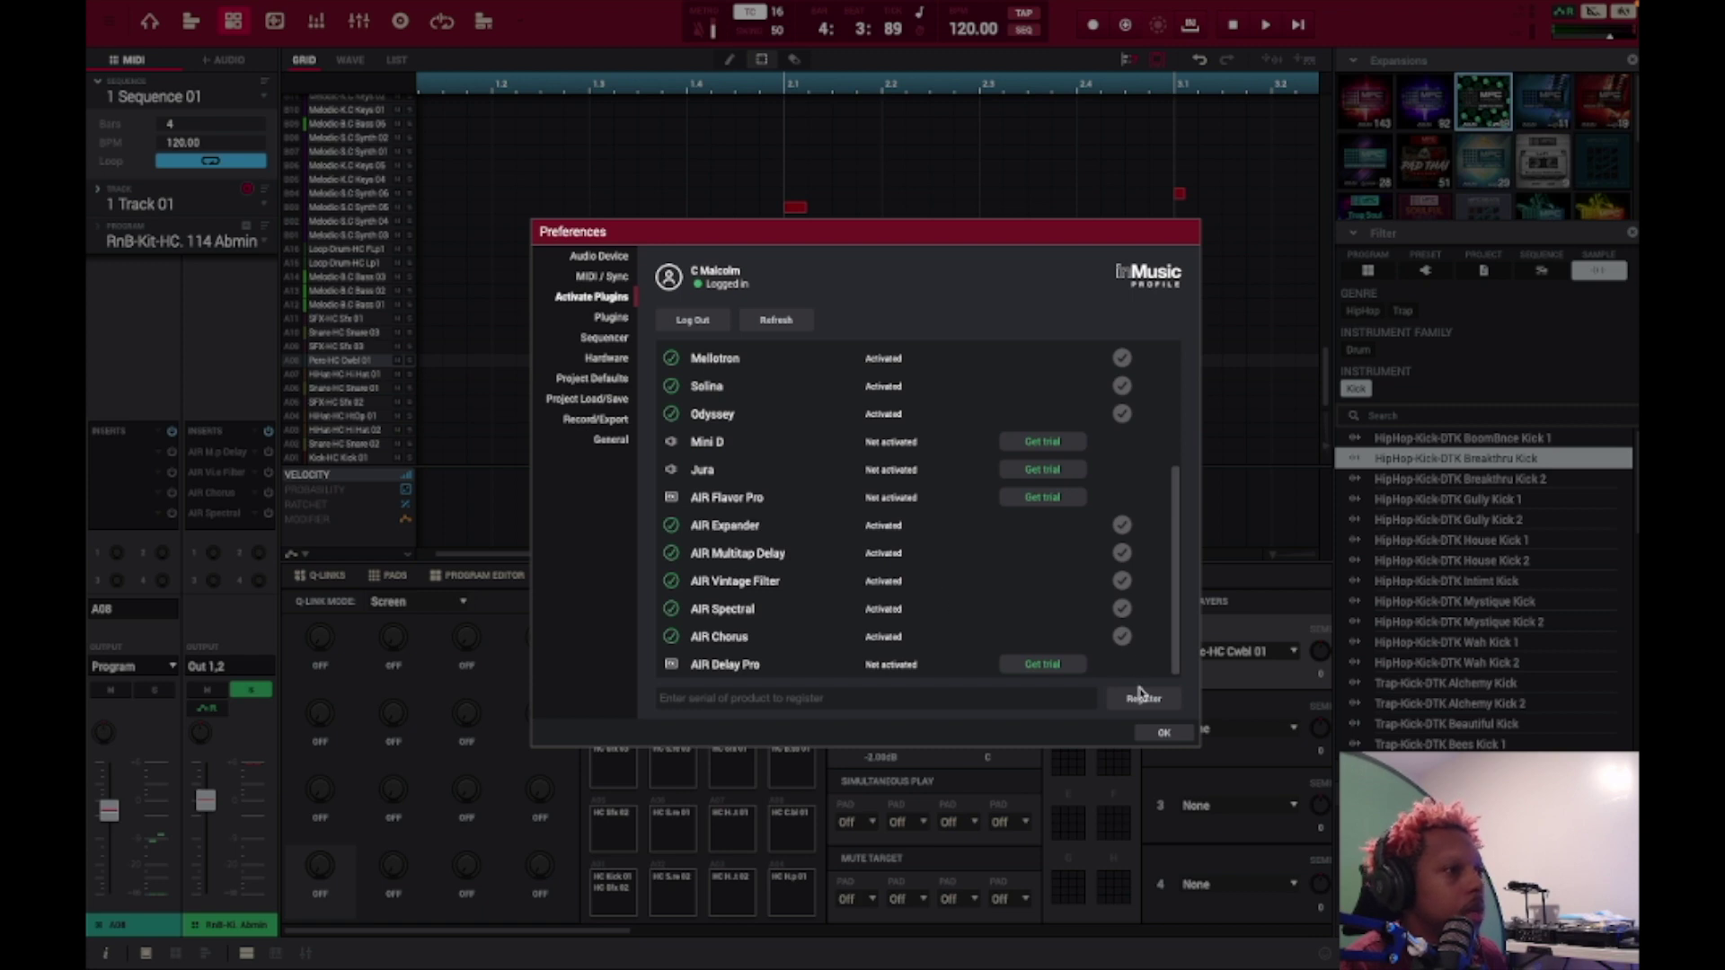
left_click(1159, 731)
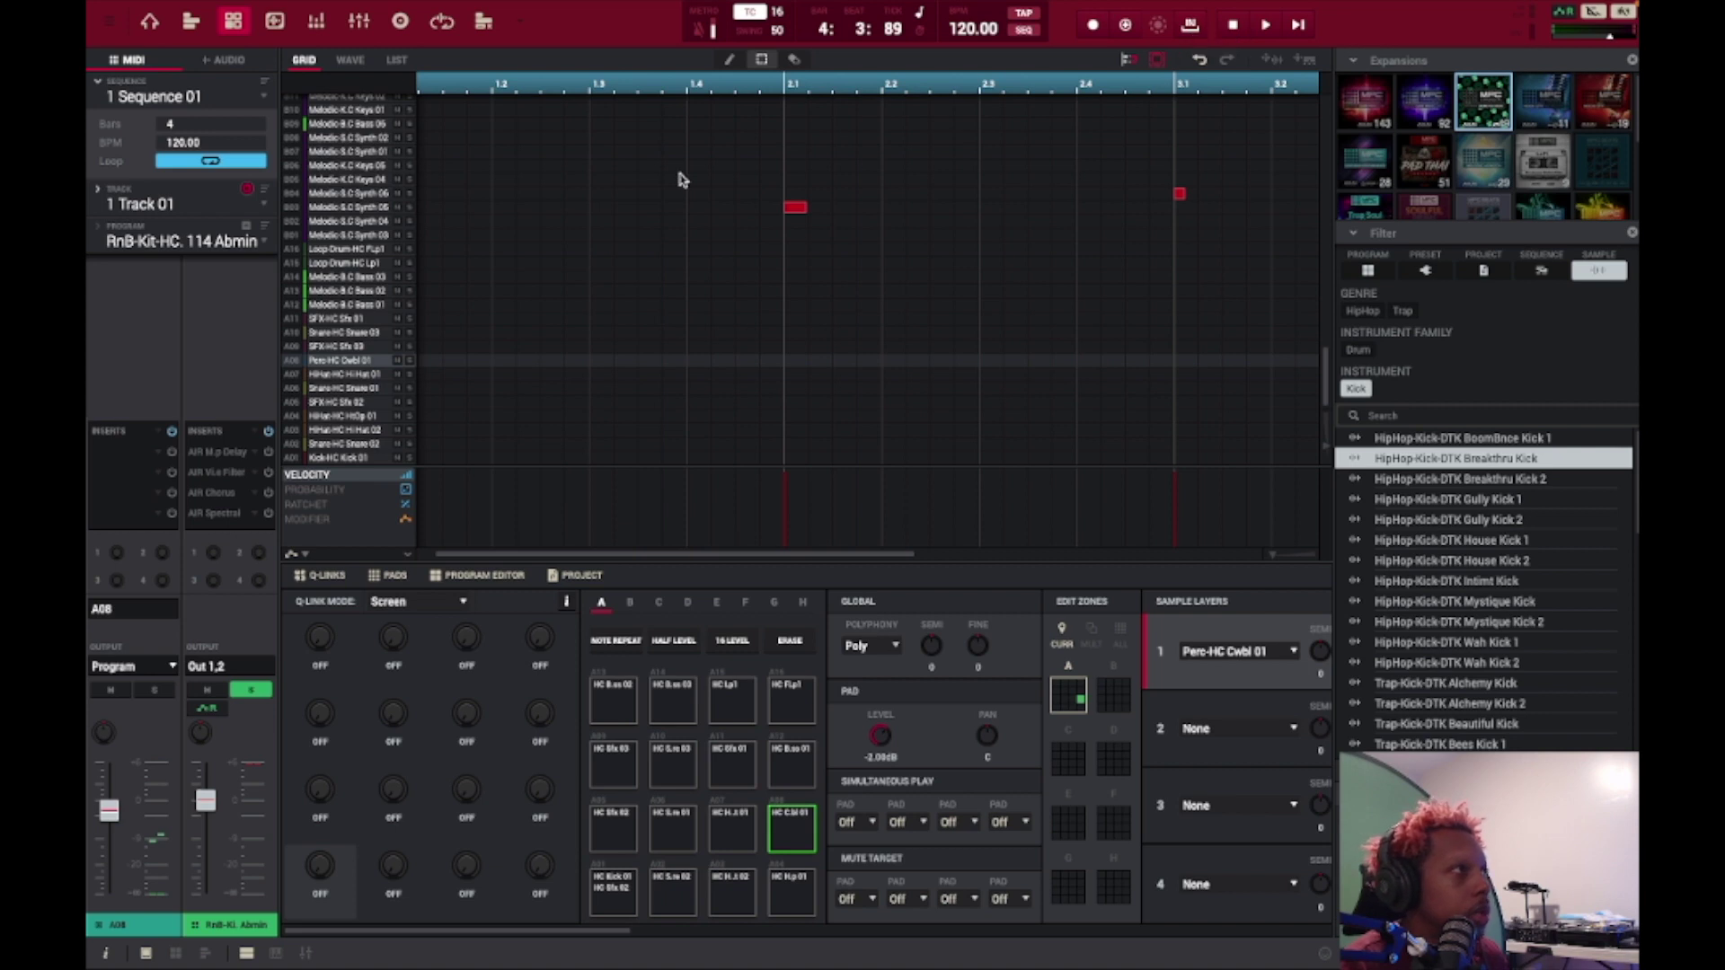
Step: Play the sequence, then open the AIR Multitap Delay insert editor and audition through it
key("space")
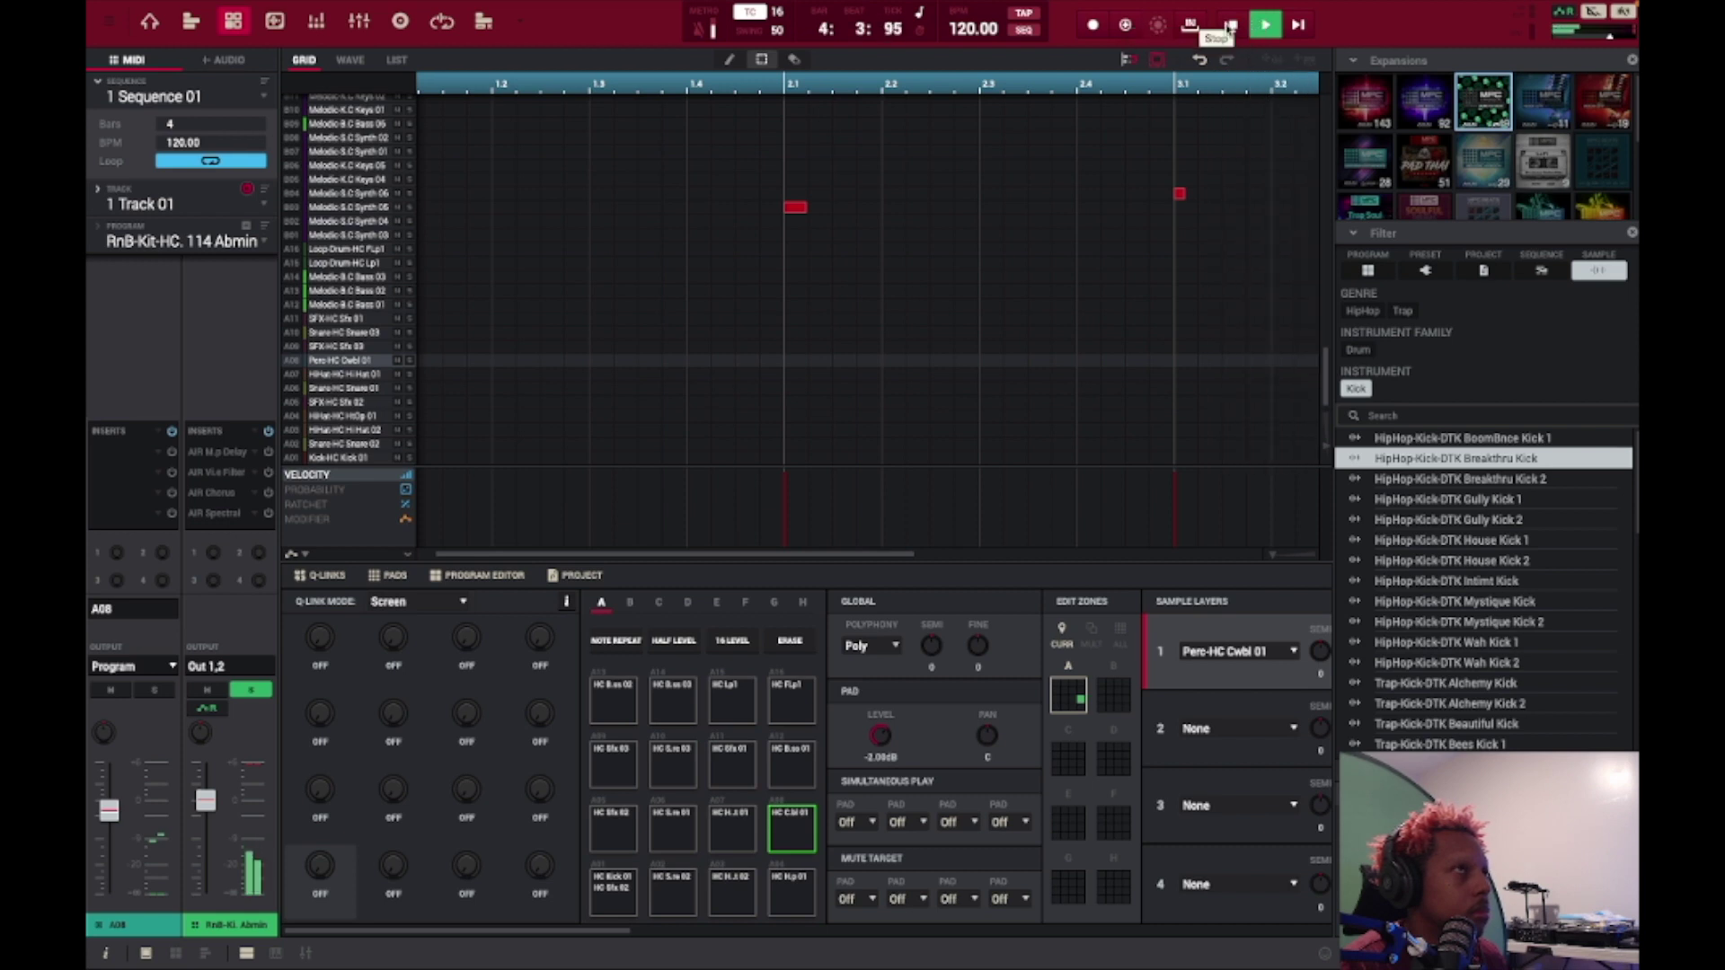
left_click(1230, 27)
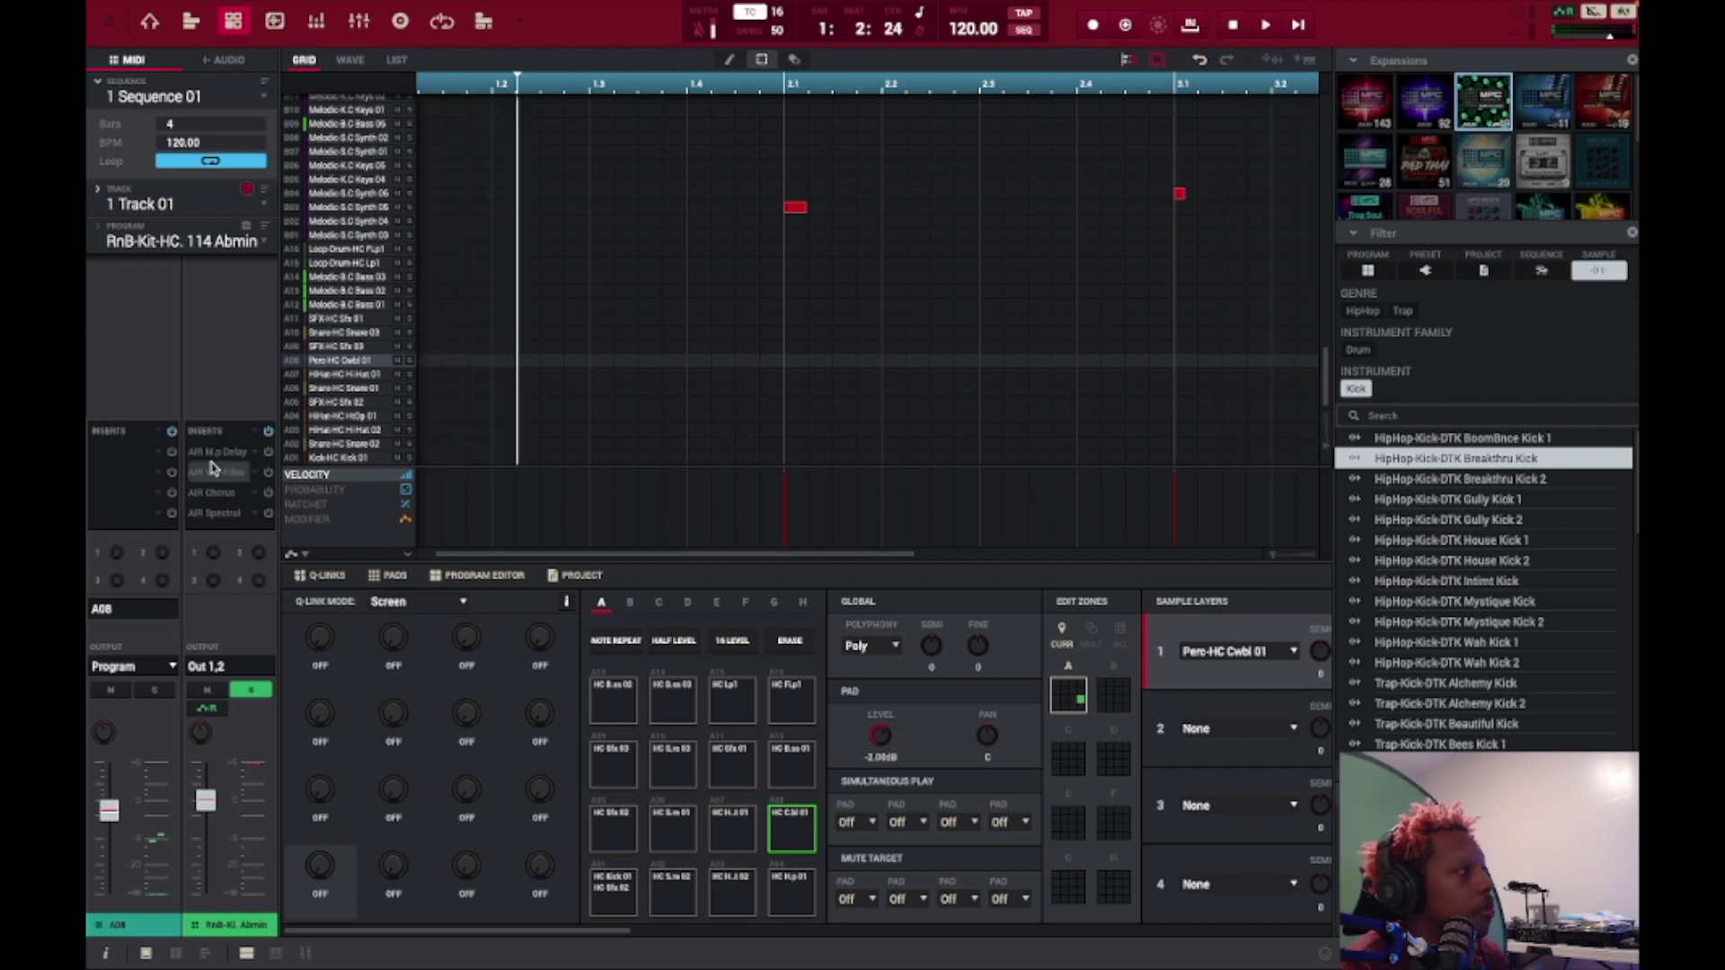
double_click(210, 461)
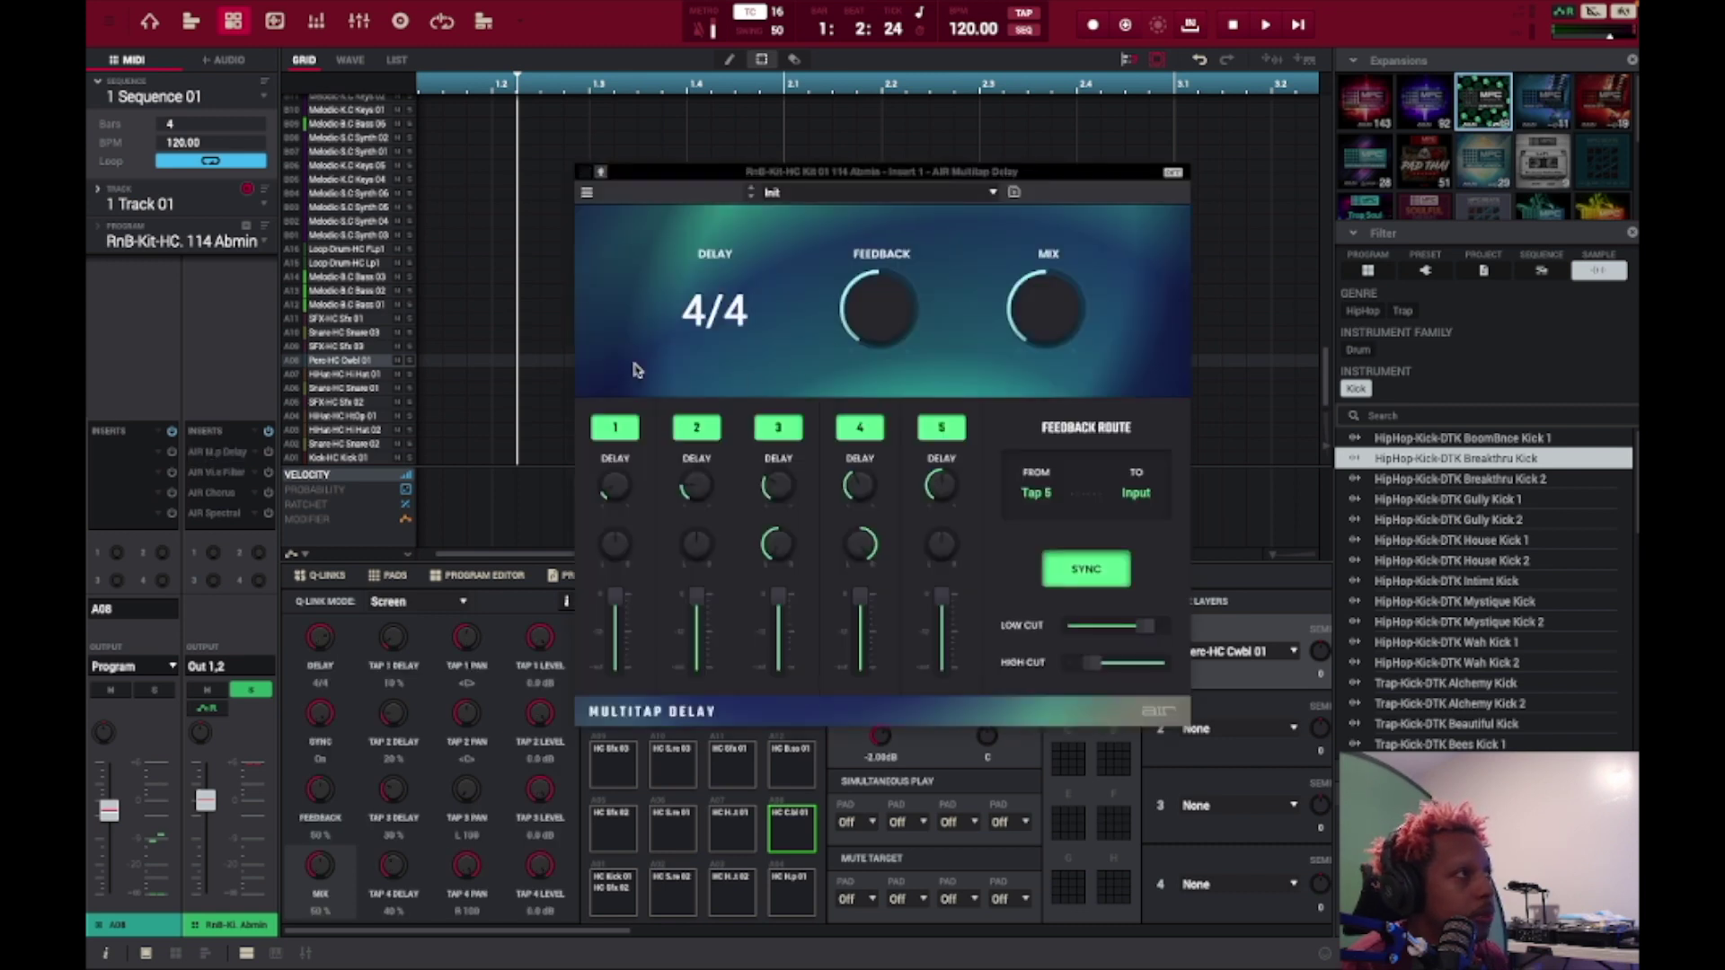
key("space")
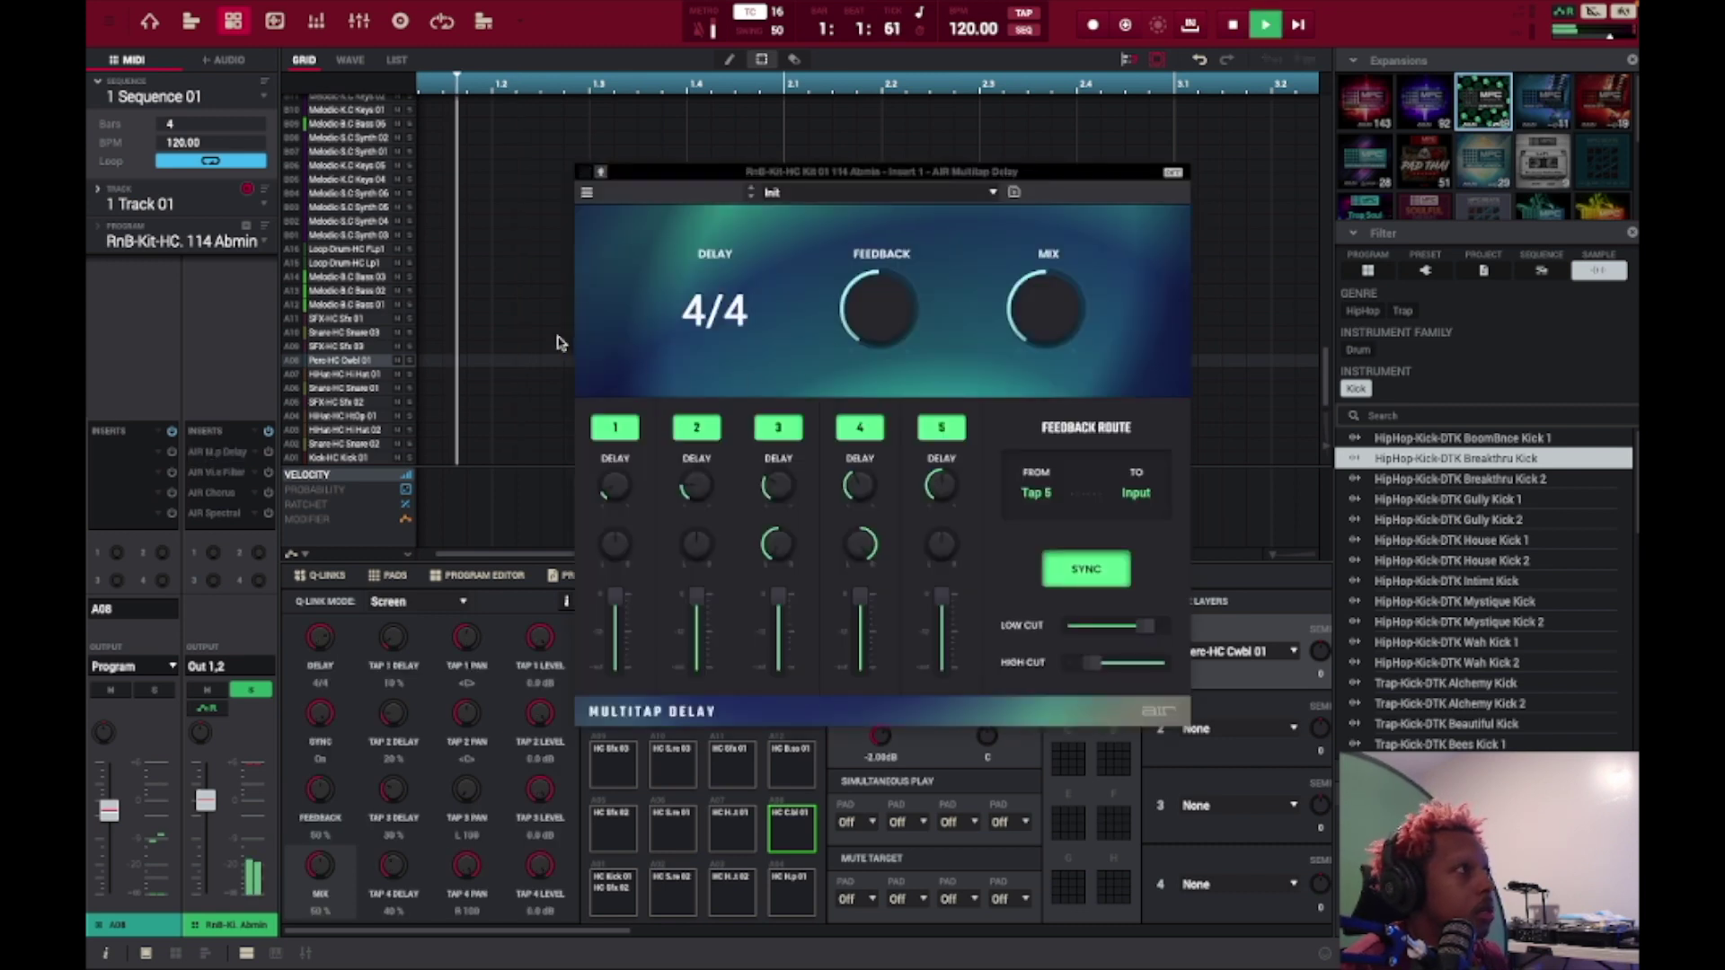
key("space")
key("space")
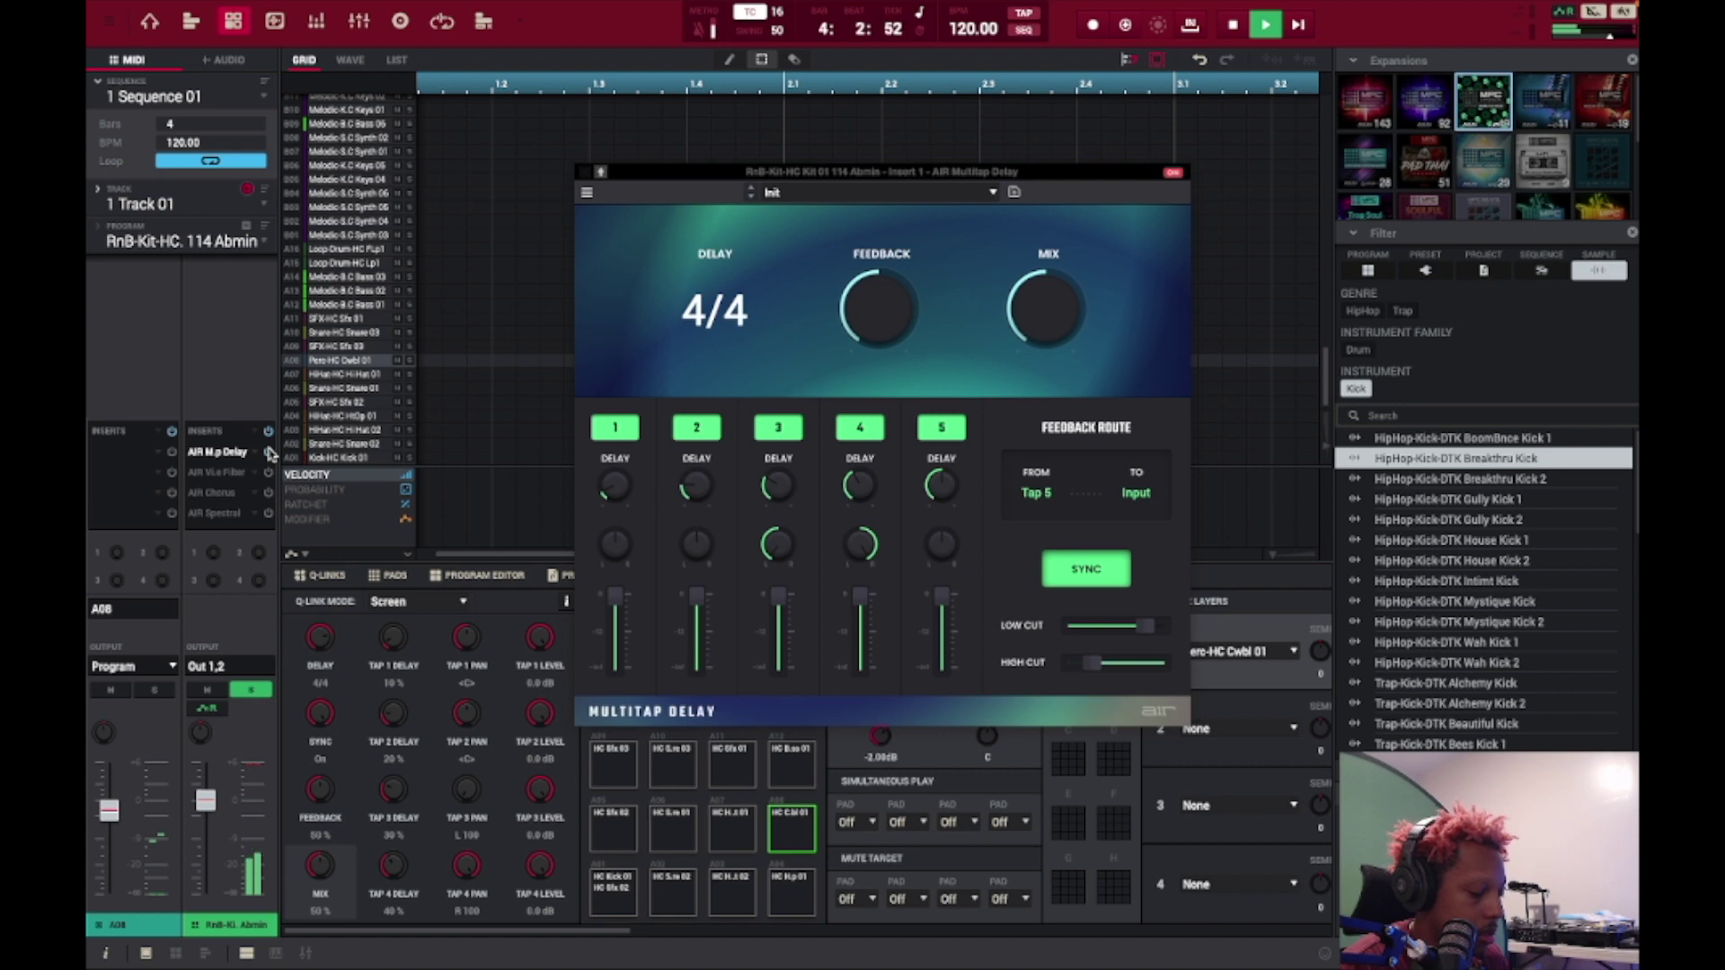
key("space")
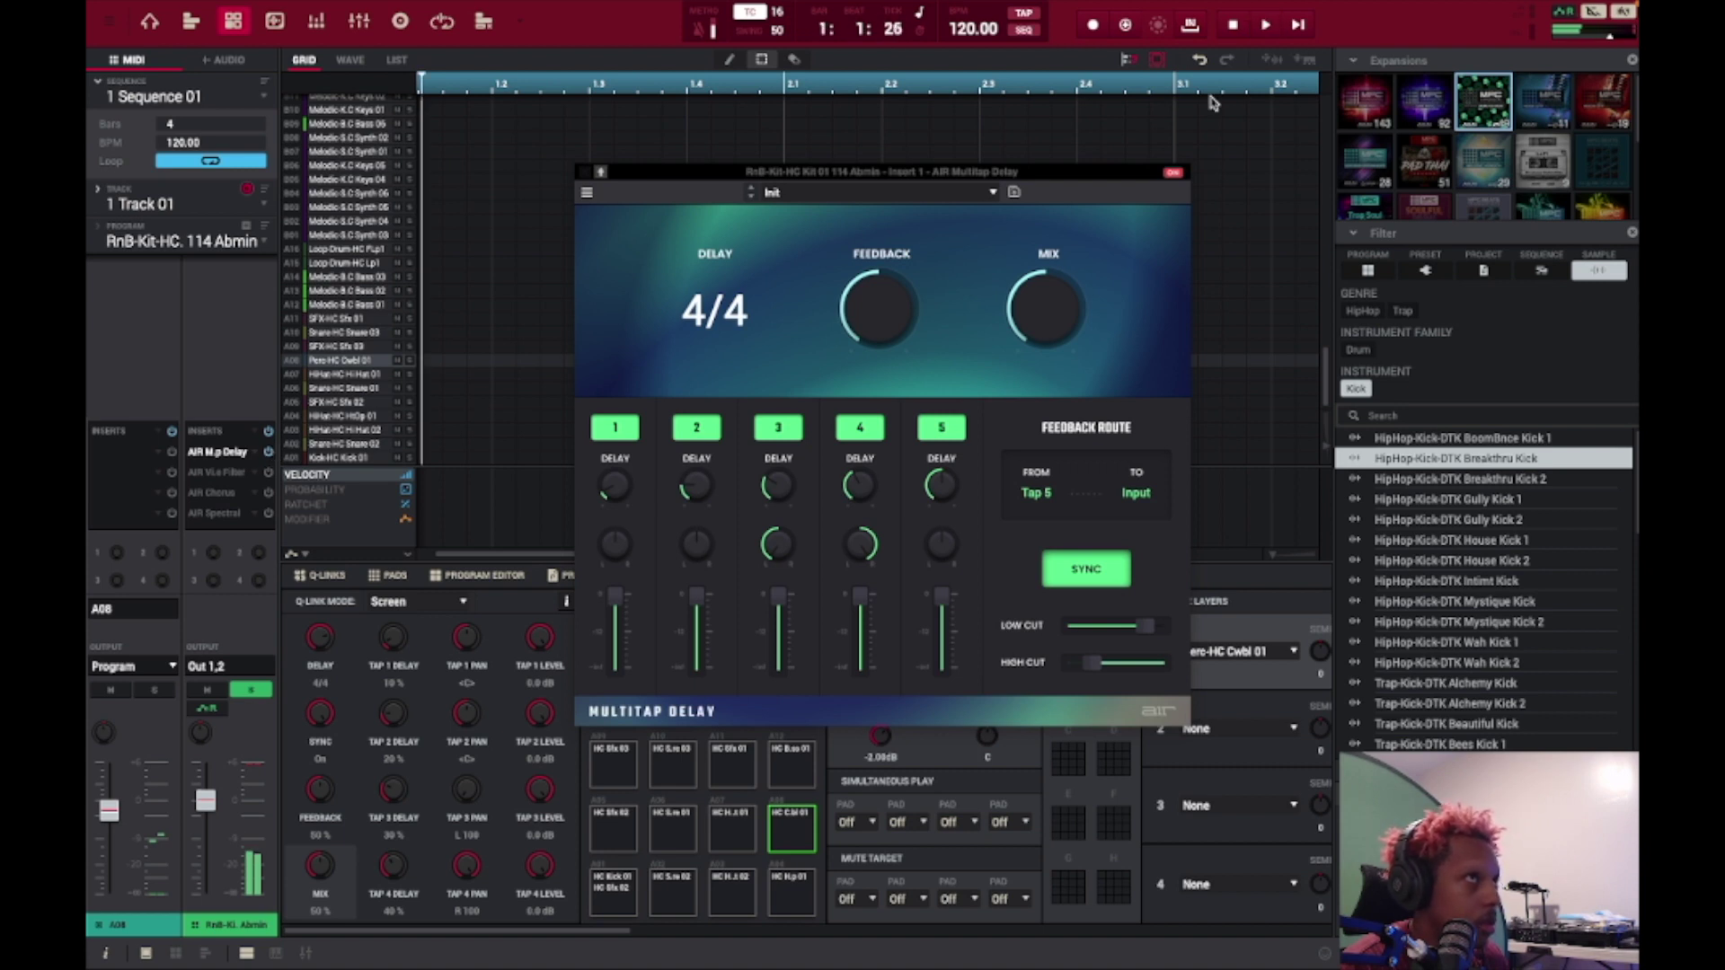
Step: Load the Ringing delay preset and audition the sequence through it
left_click(993, 192)
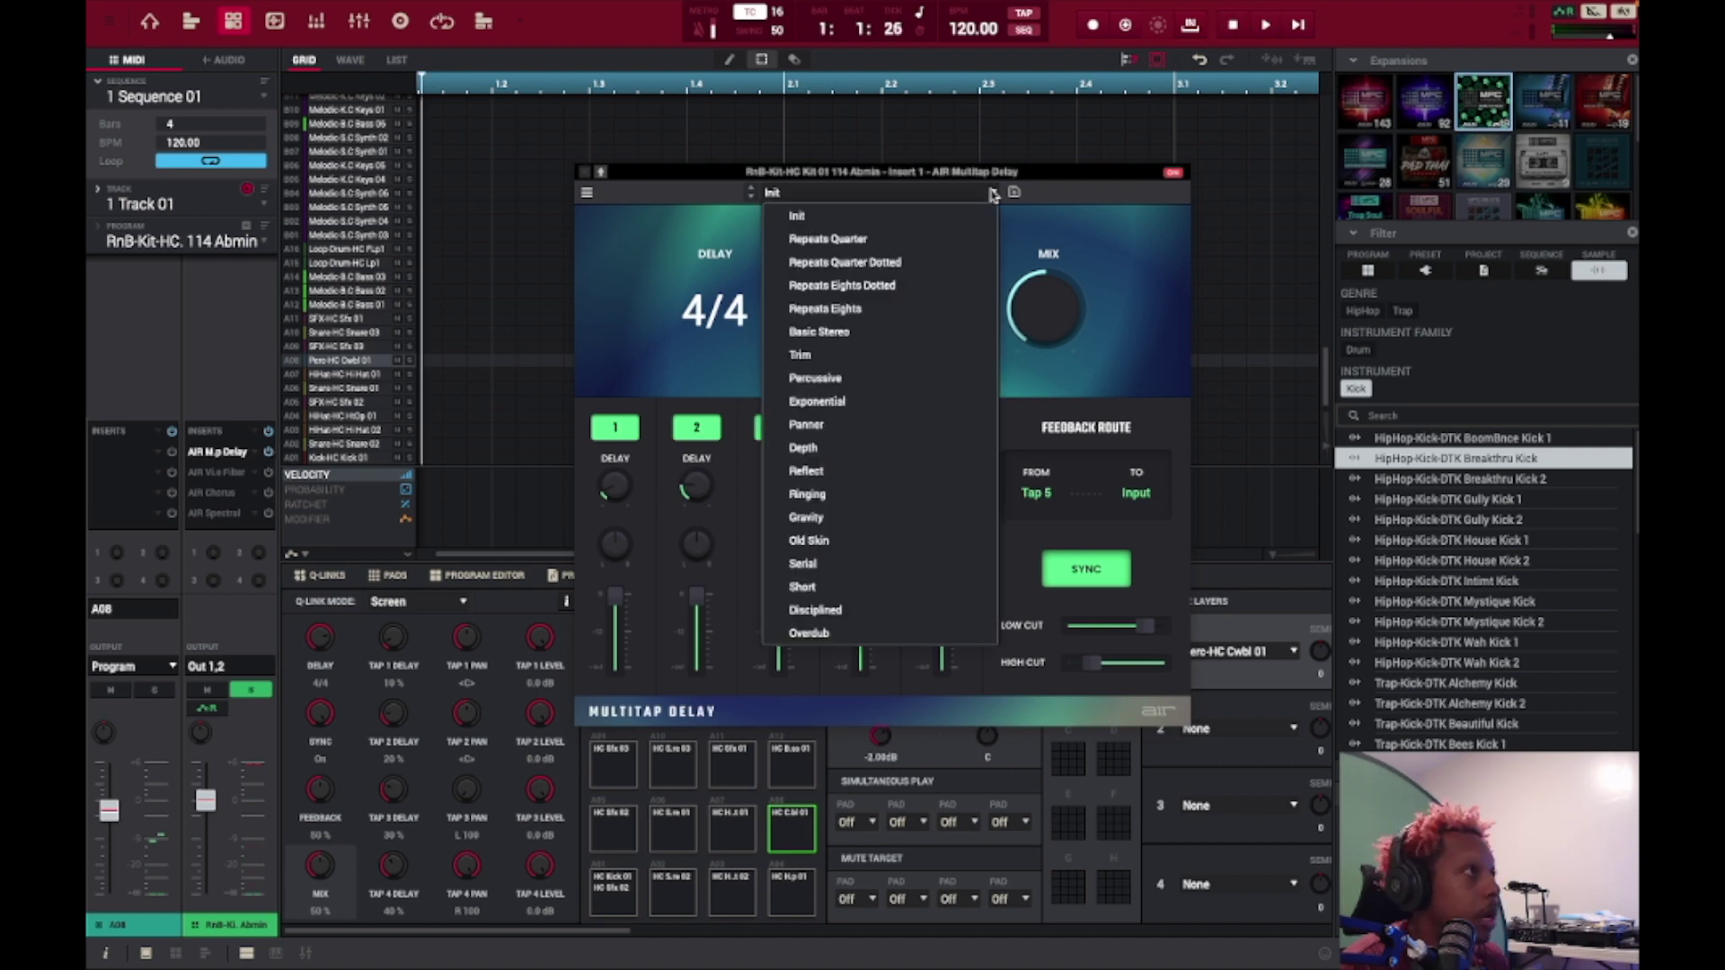
left_click(904, 496)
key("space")
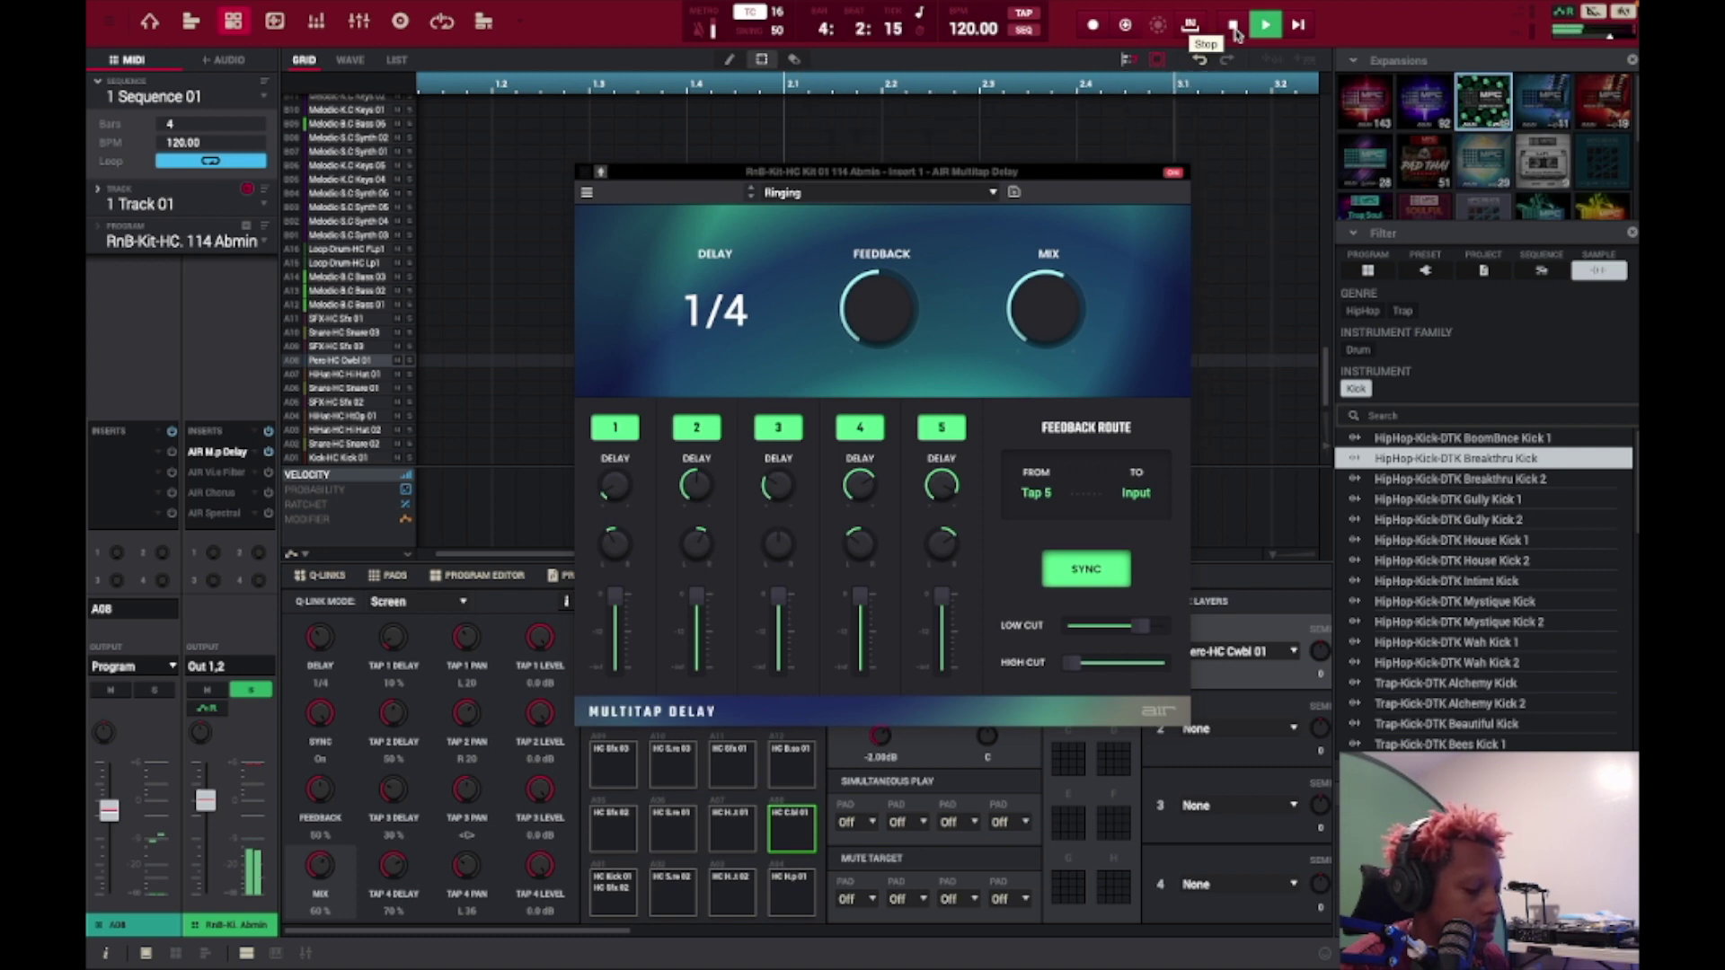
key("space")
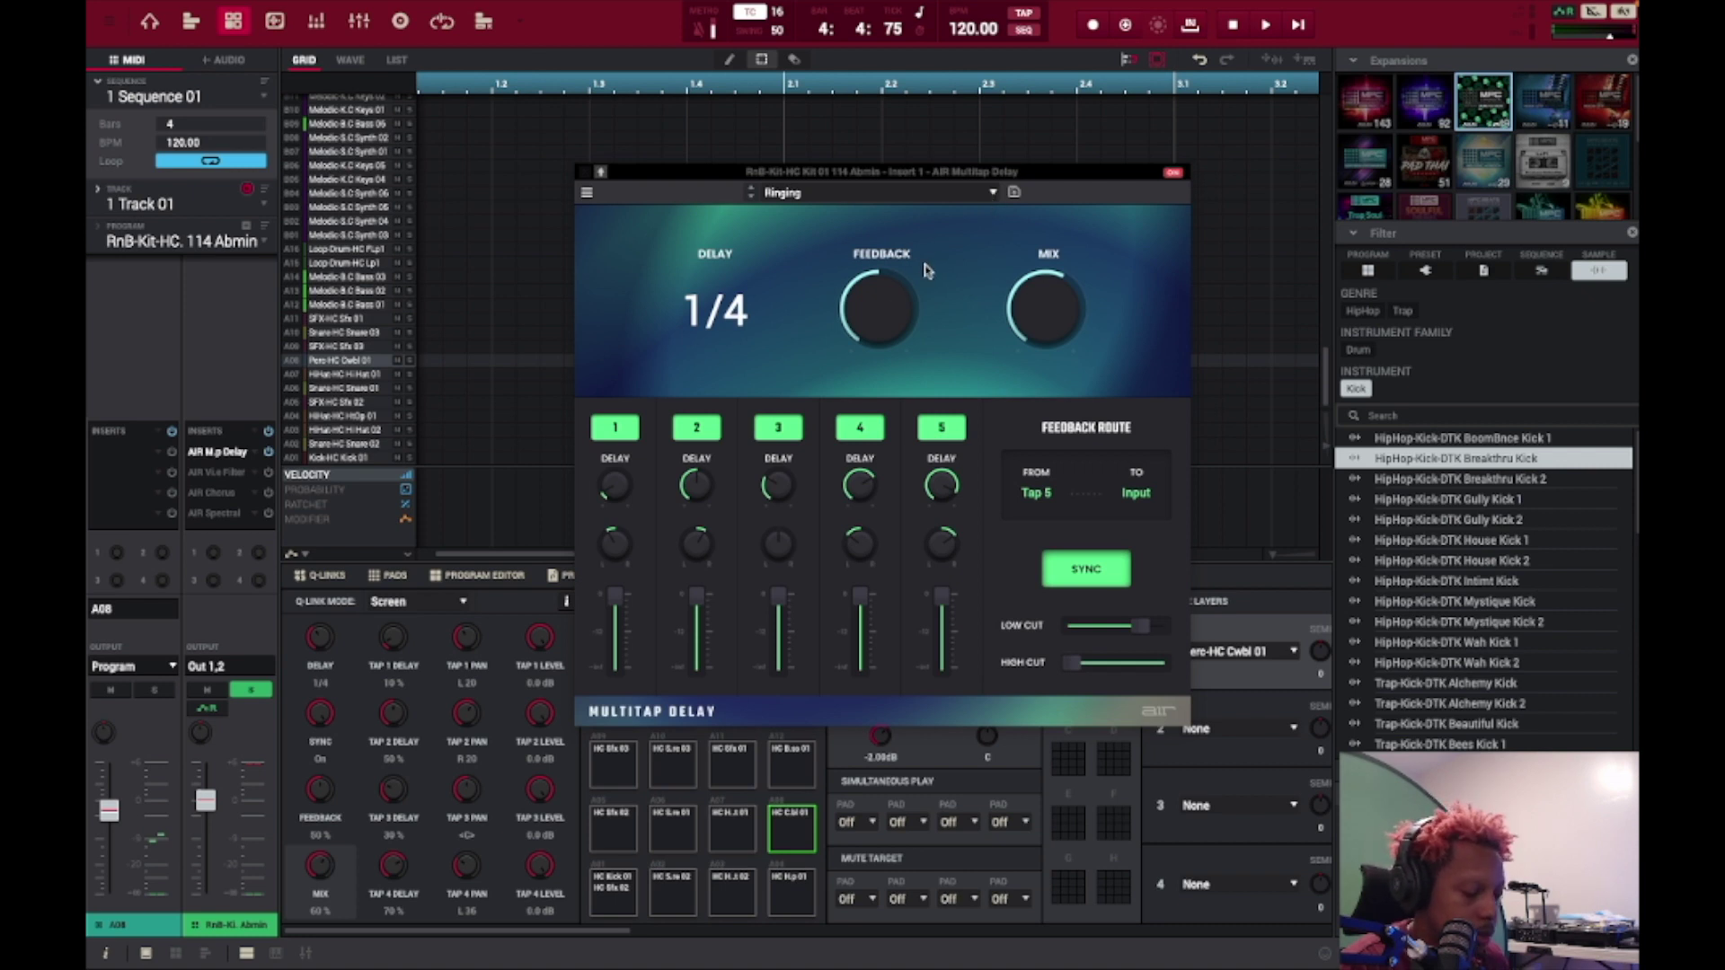
left_click(885, 198)
Step: Load the Overdub delay preset and audition it, then open the AIR Vintage Filter insert
left_click(907, 633)
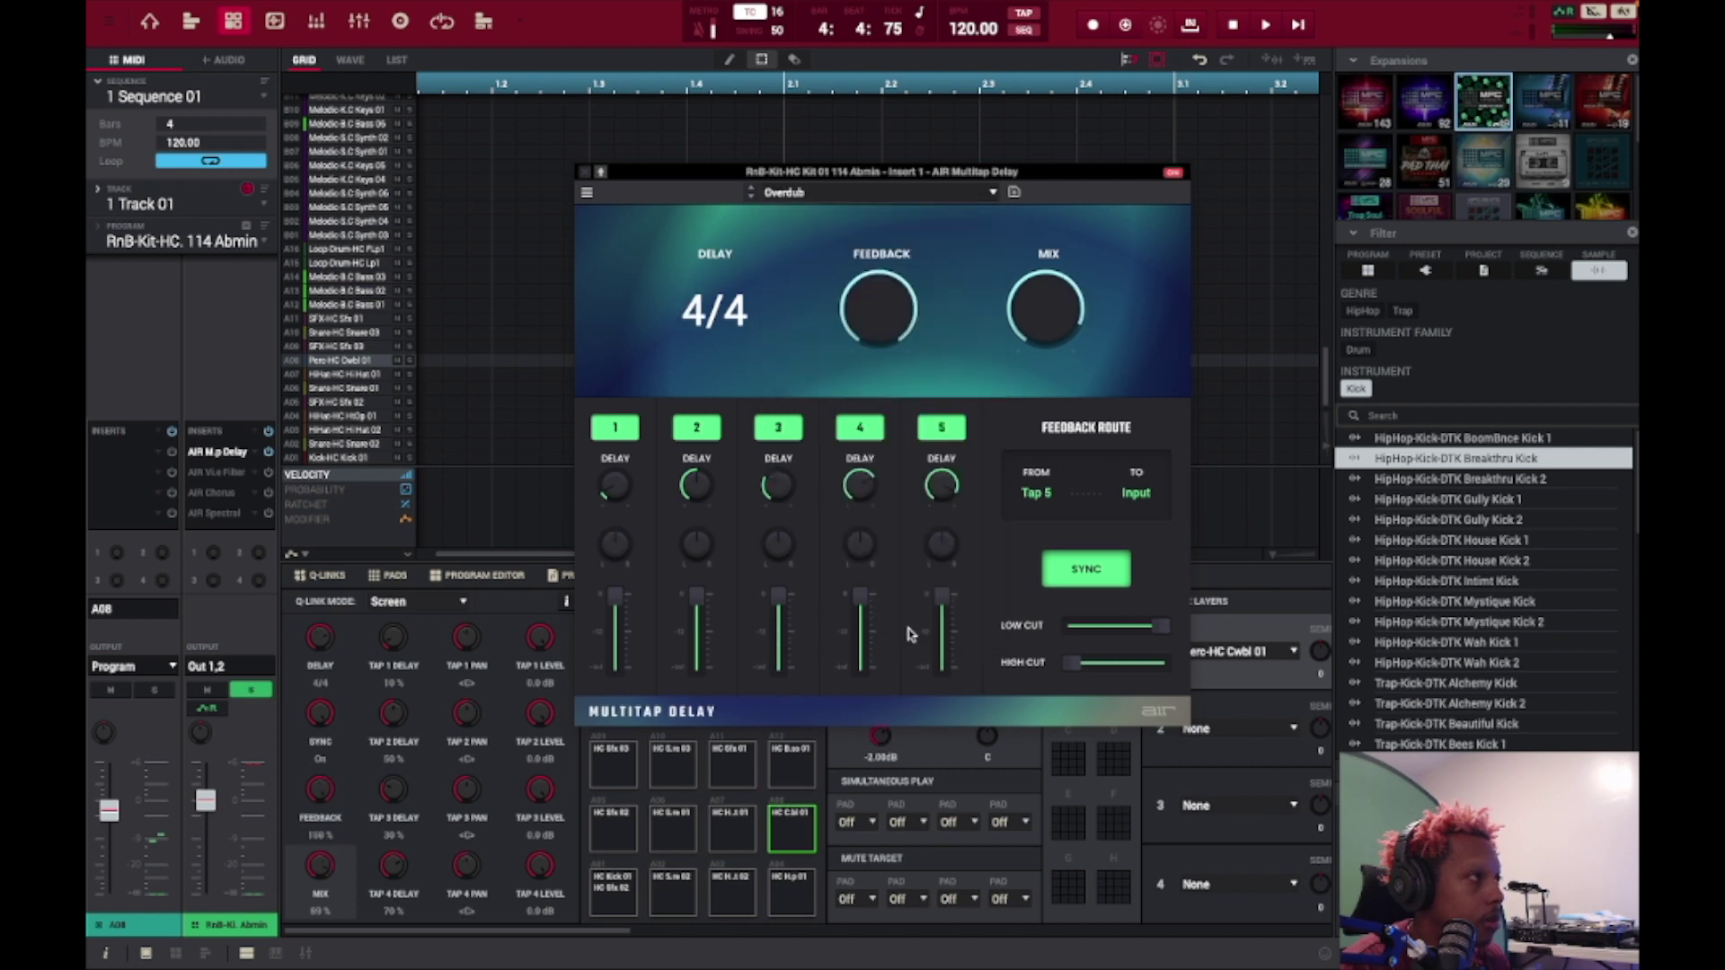
key("space")
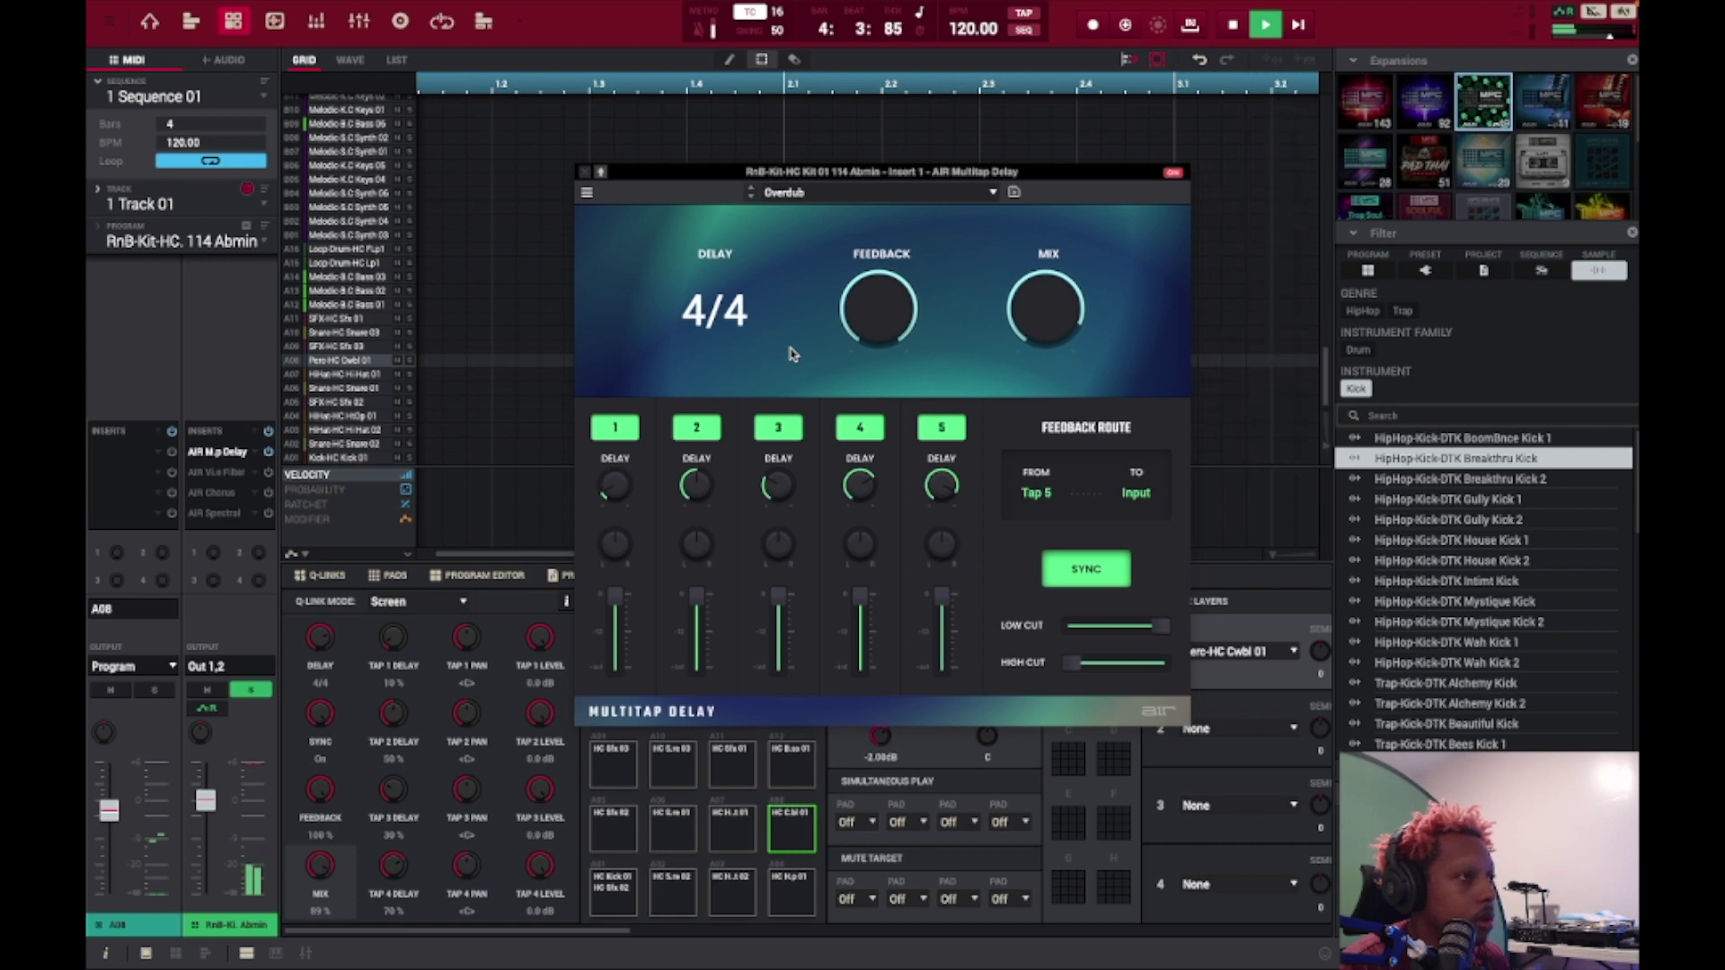
key("space")
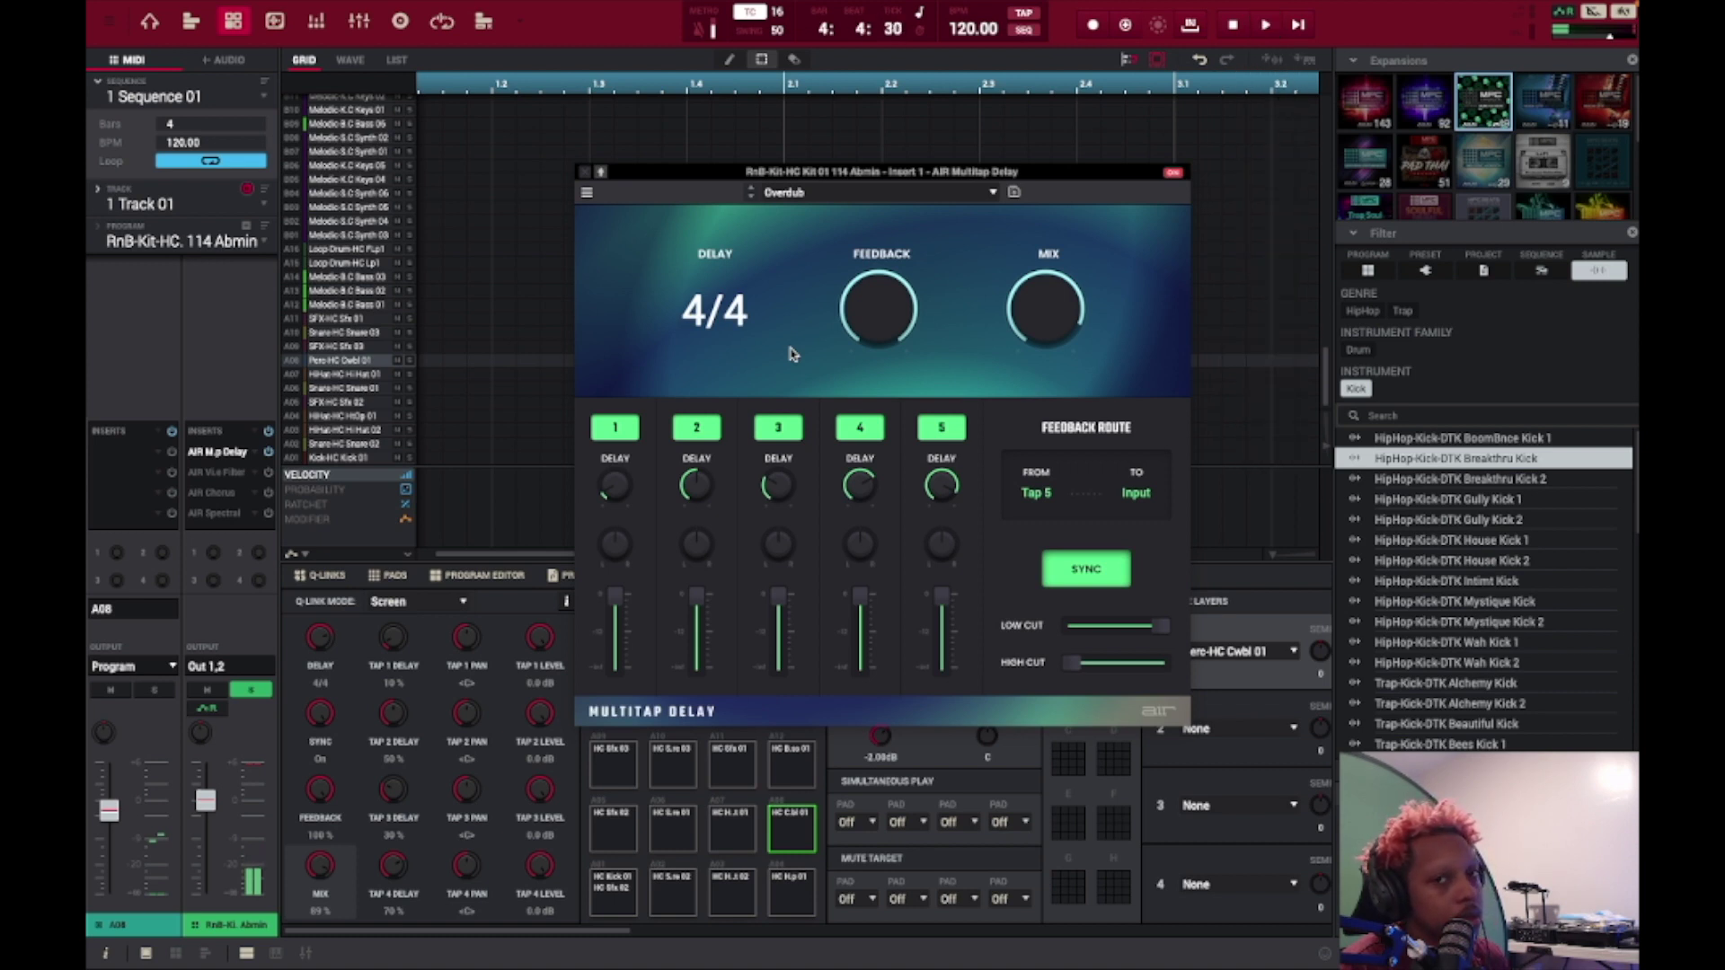
left_click(1231, 27)
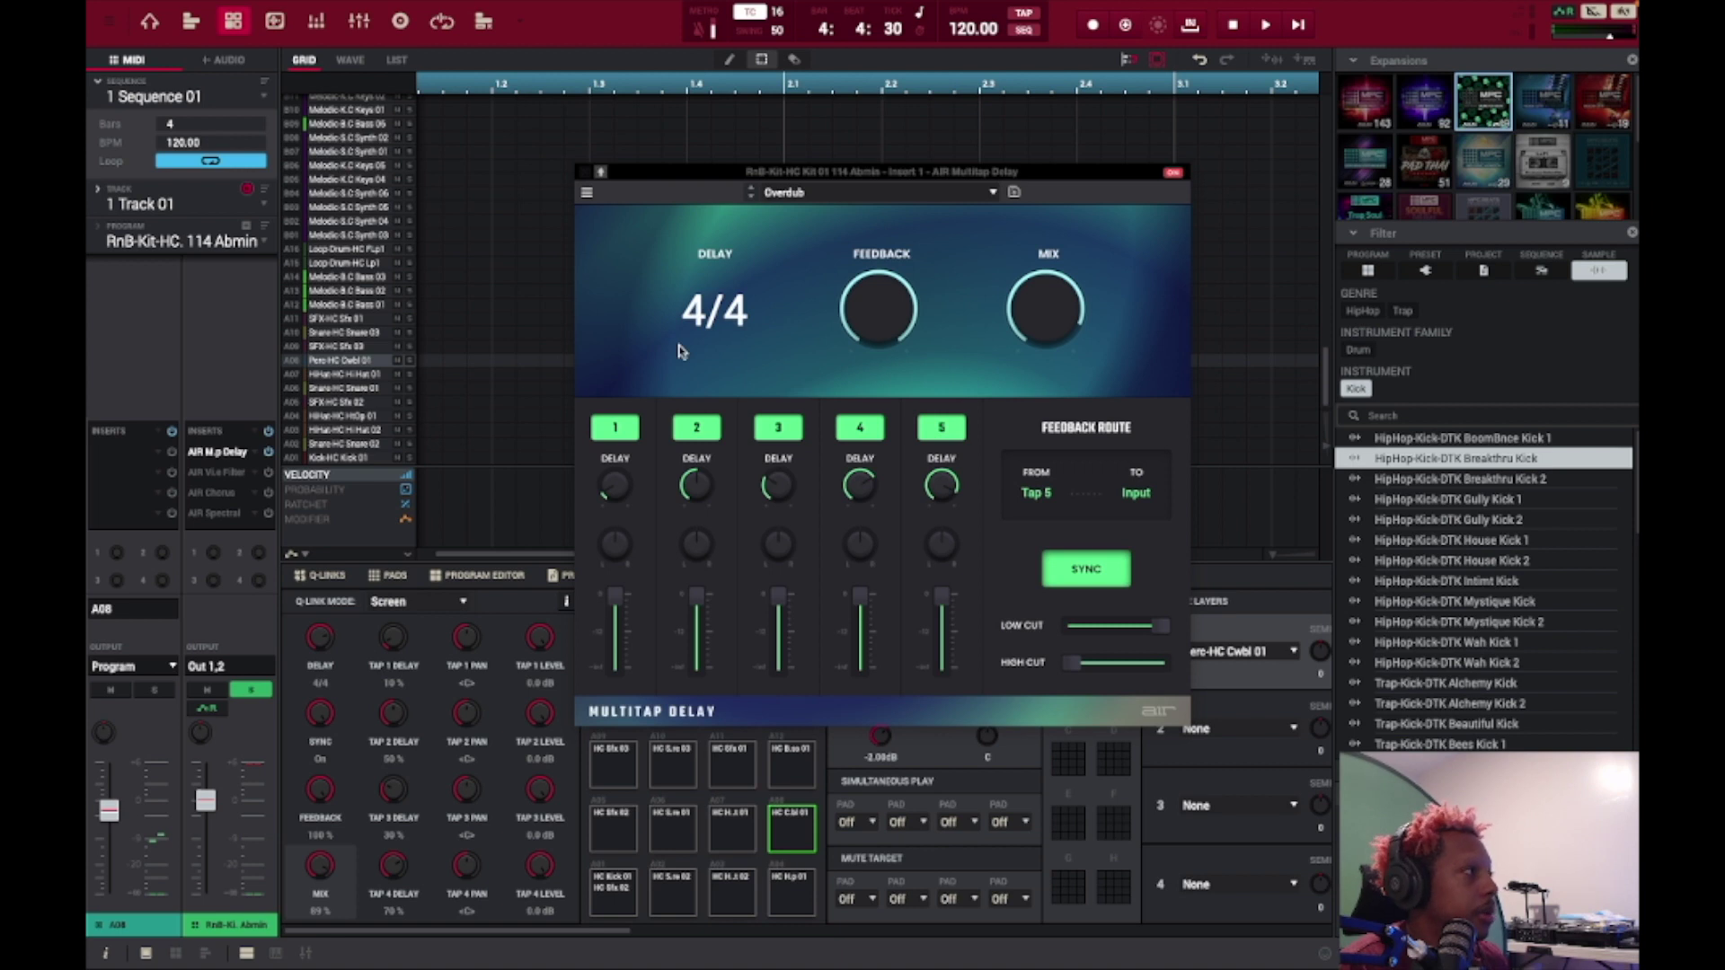
left_click(230, 475)
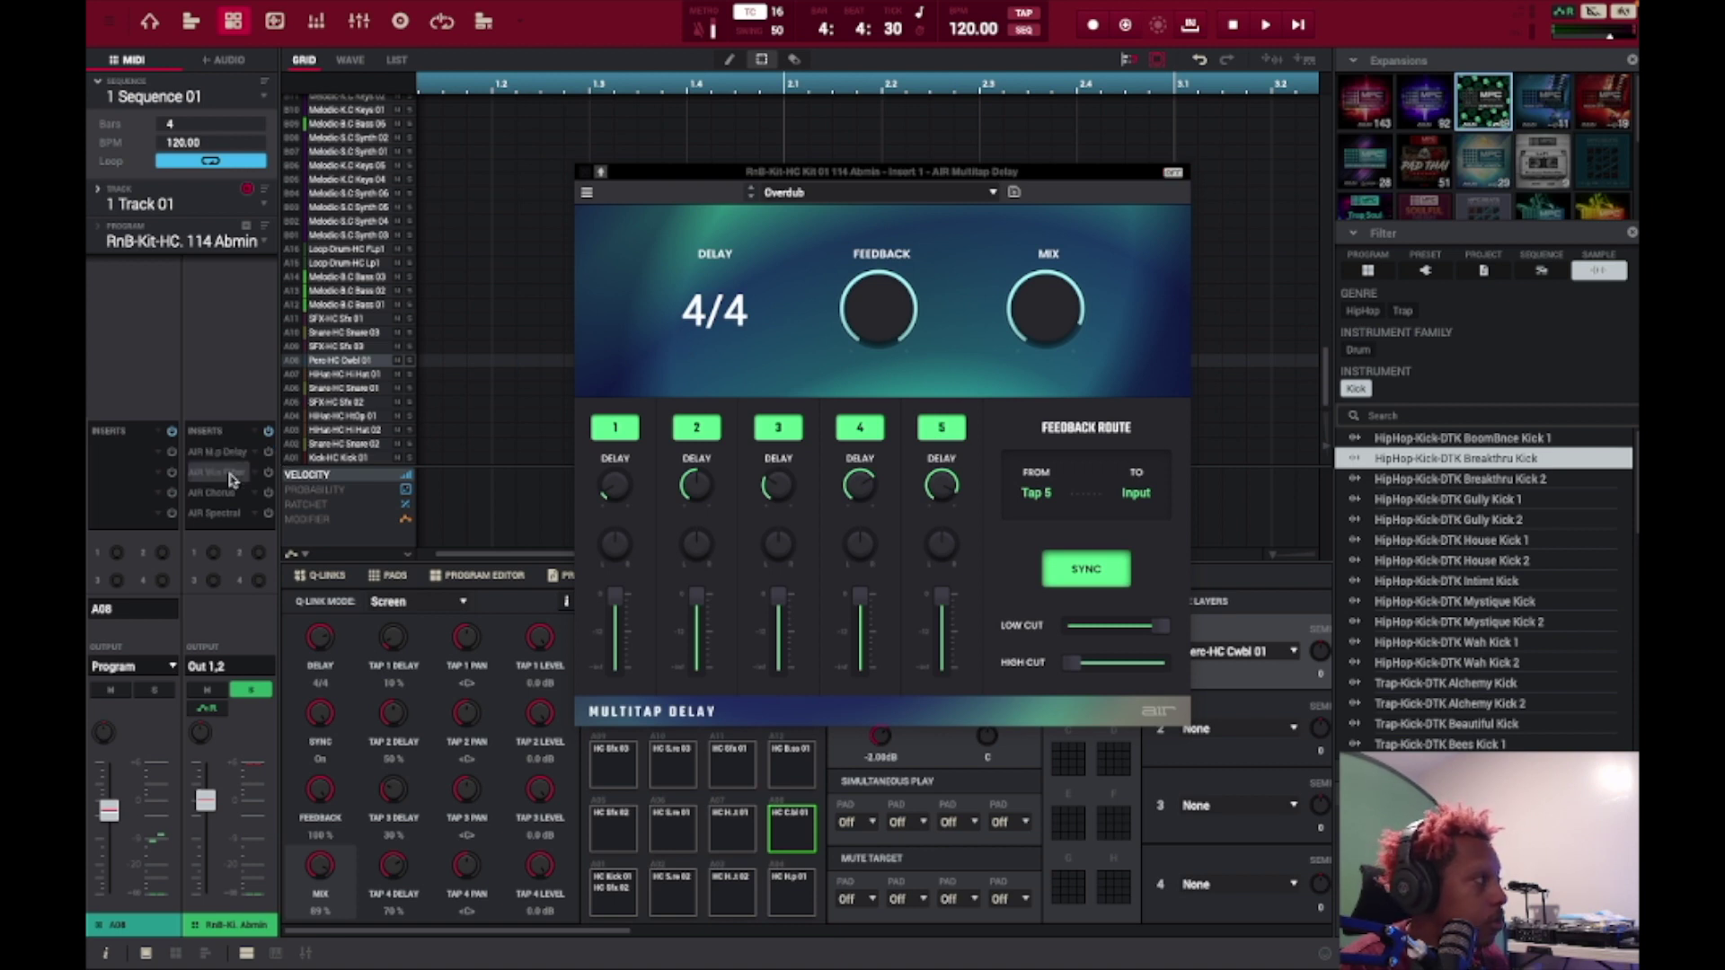
double_click(230, 476)
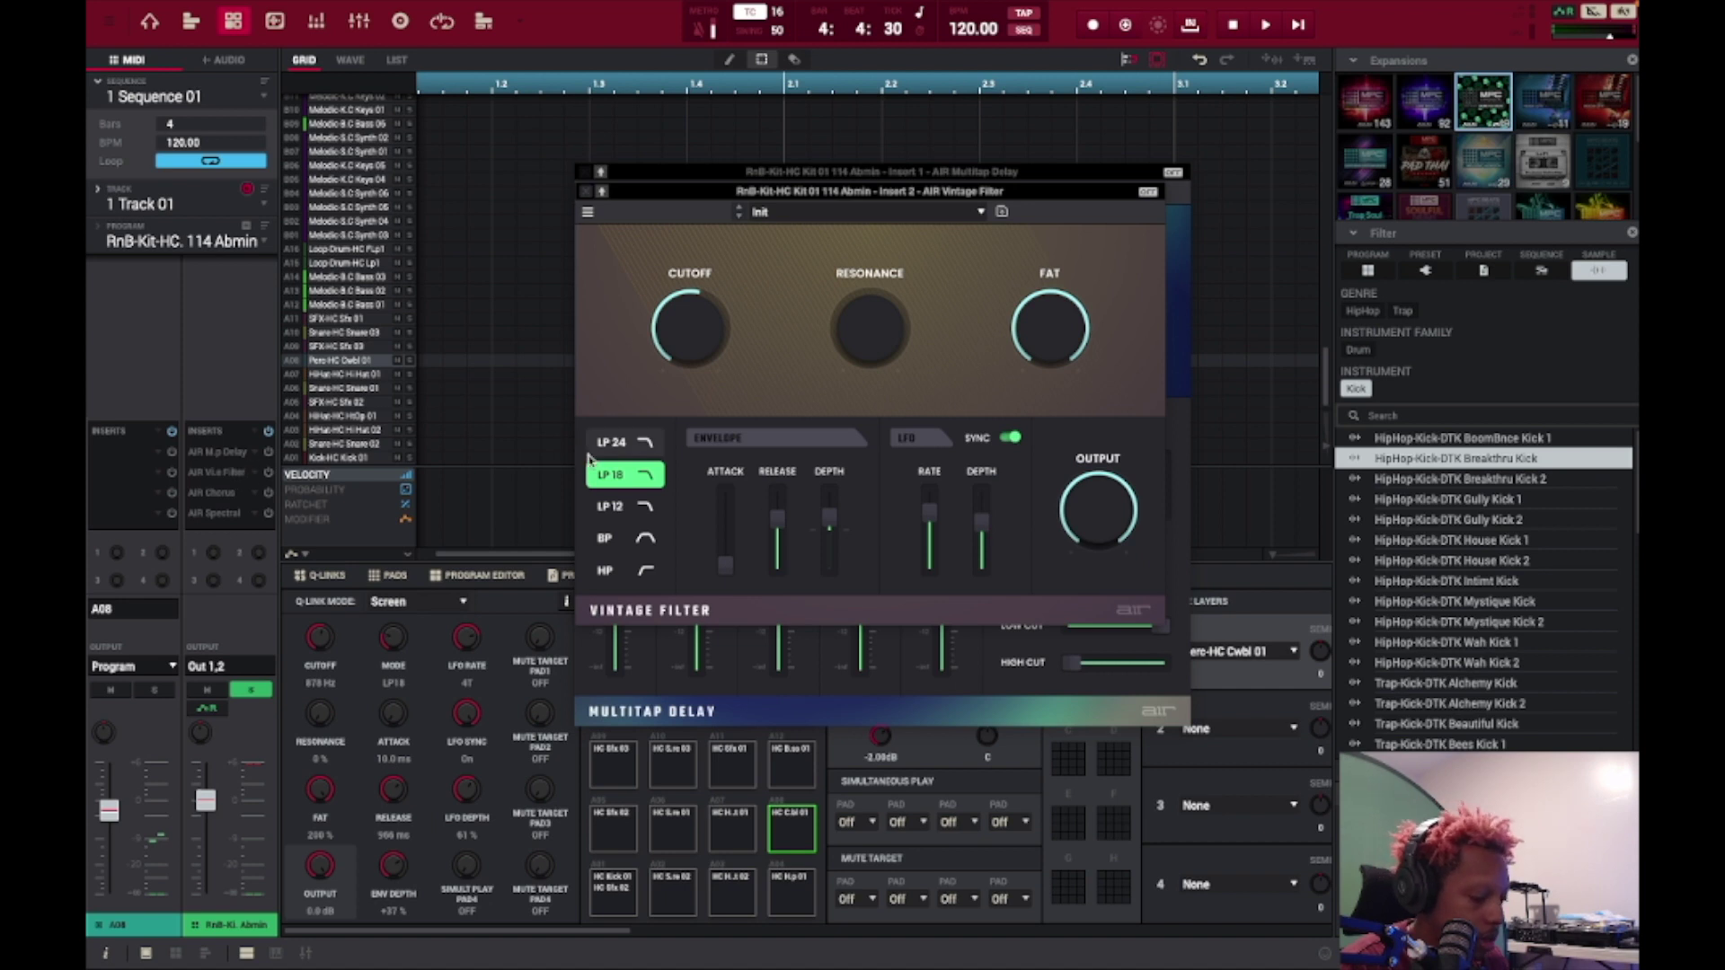
Step: Load the Water Droplets filter preset and audition the sequence through it
left_click(809, 212)
left_click(876, 469)
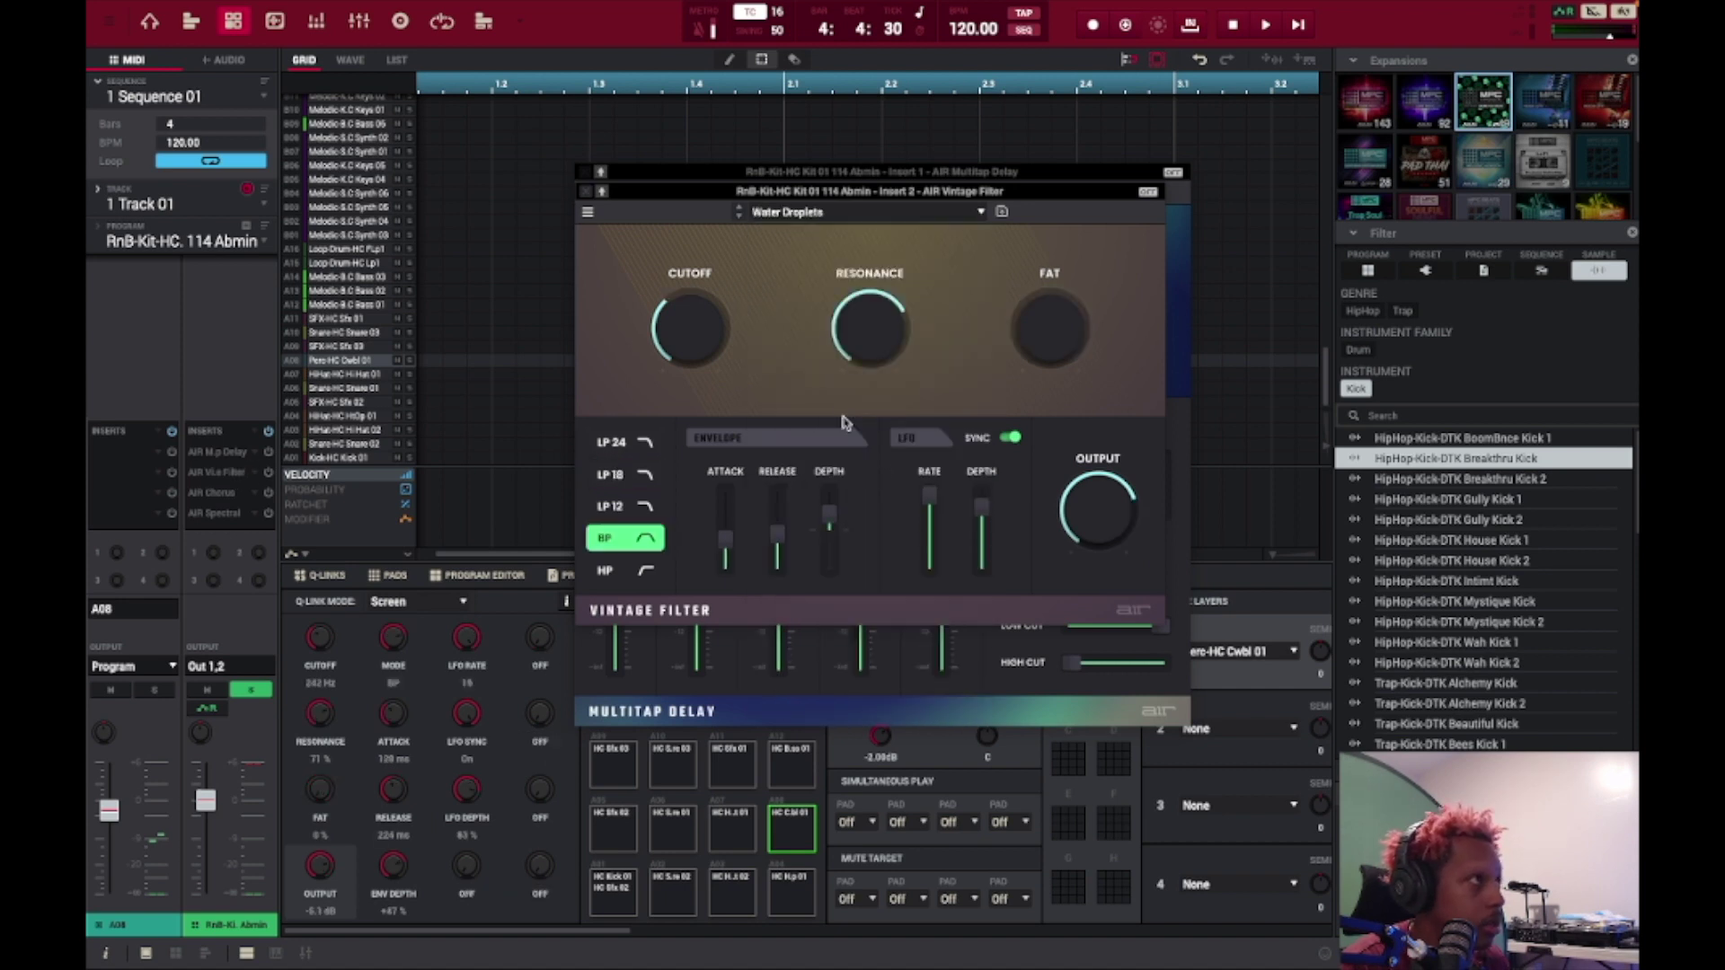
left_click(429, 370)
key("space")
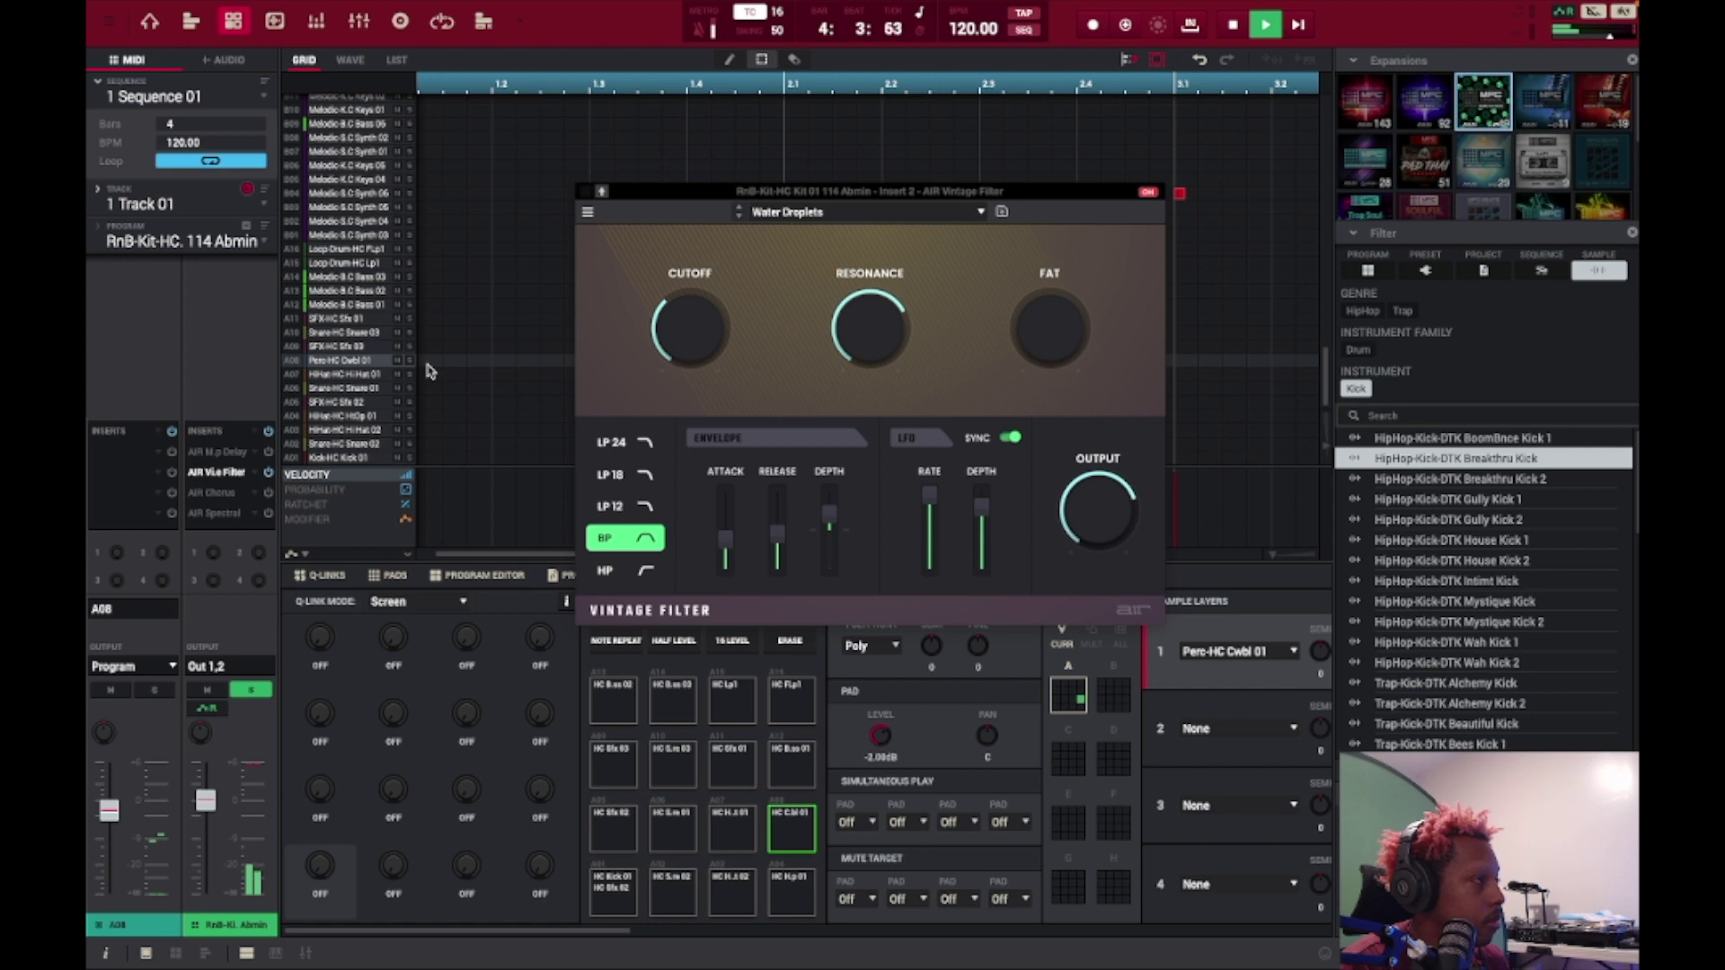
key("space")
Step: Try Funky Bass, then settle on Future Brass and audition the sequence
left_click(738, 208)
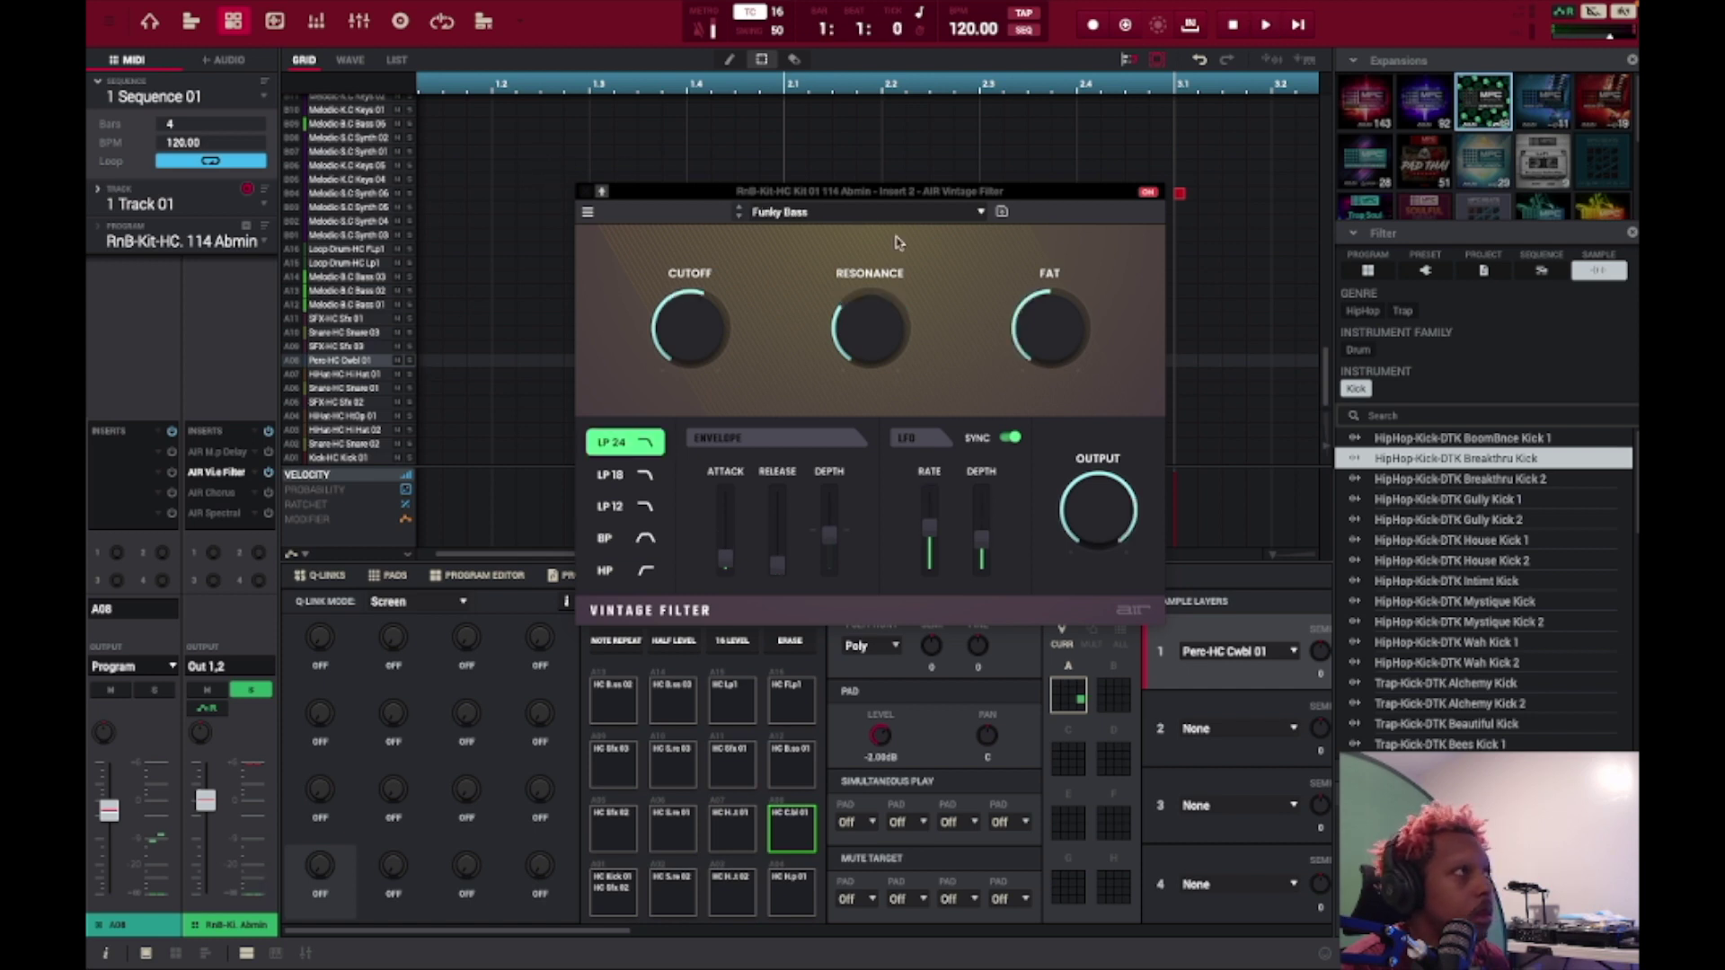
left_click(965, 215)
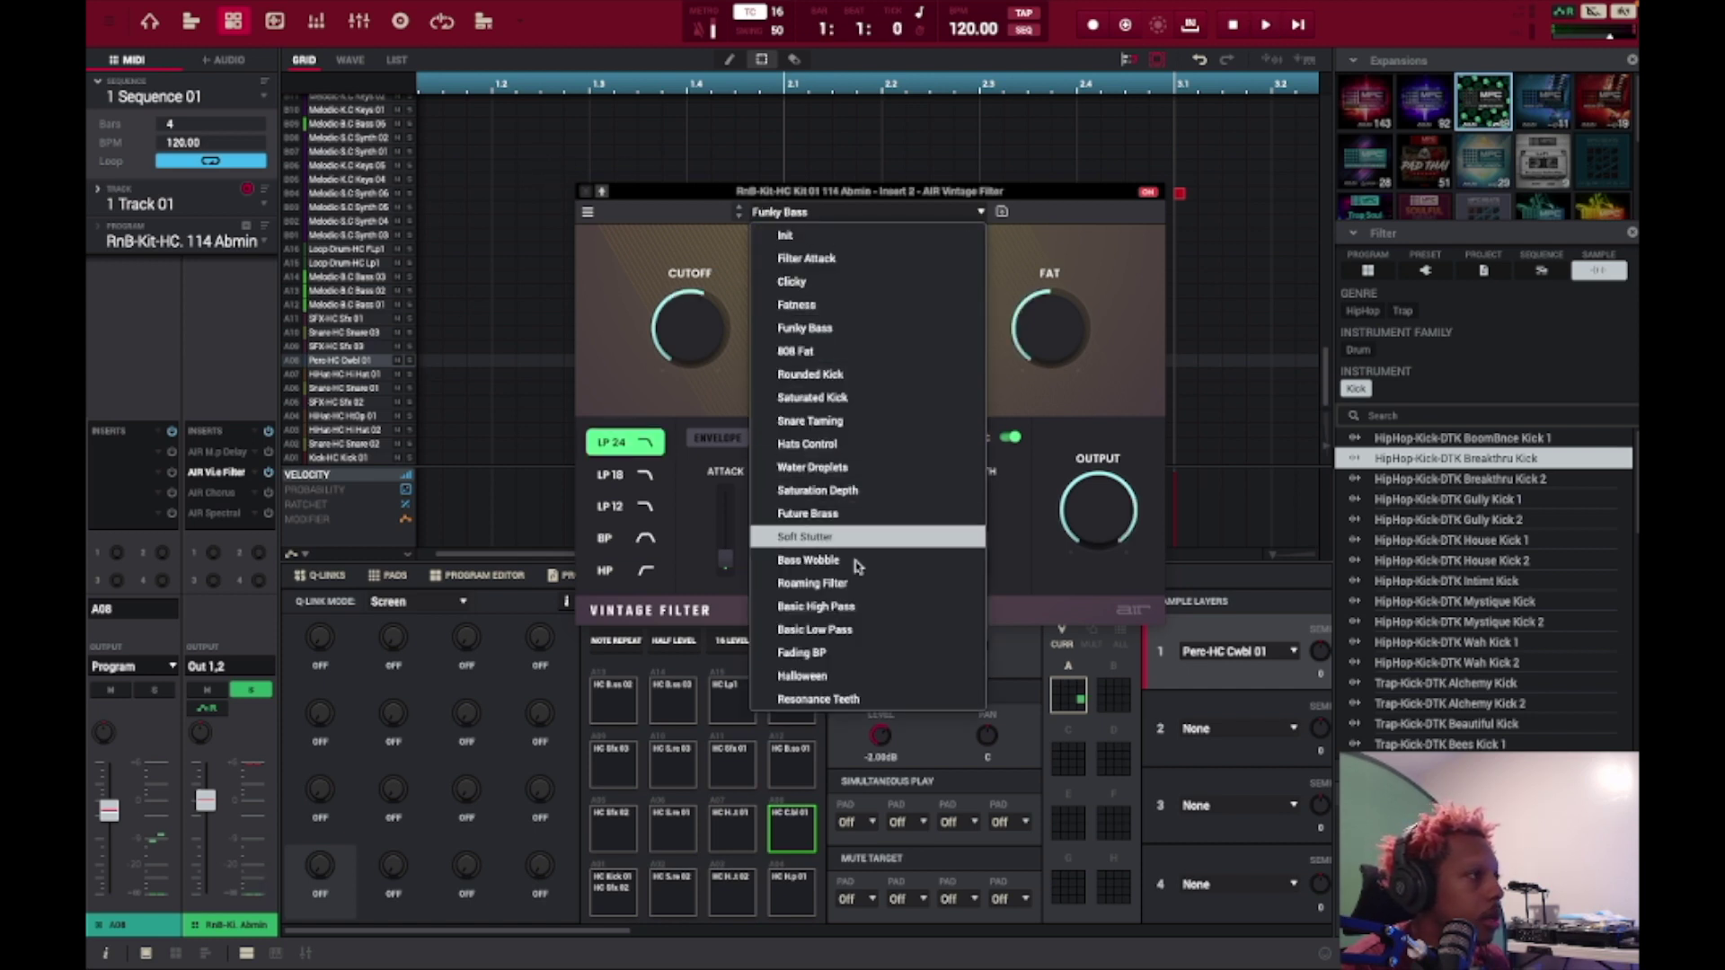
left_click(863, 514)
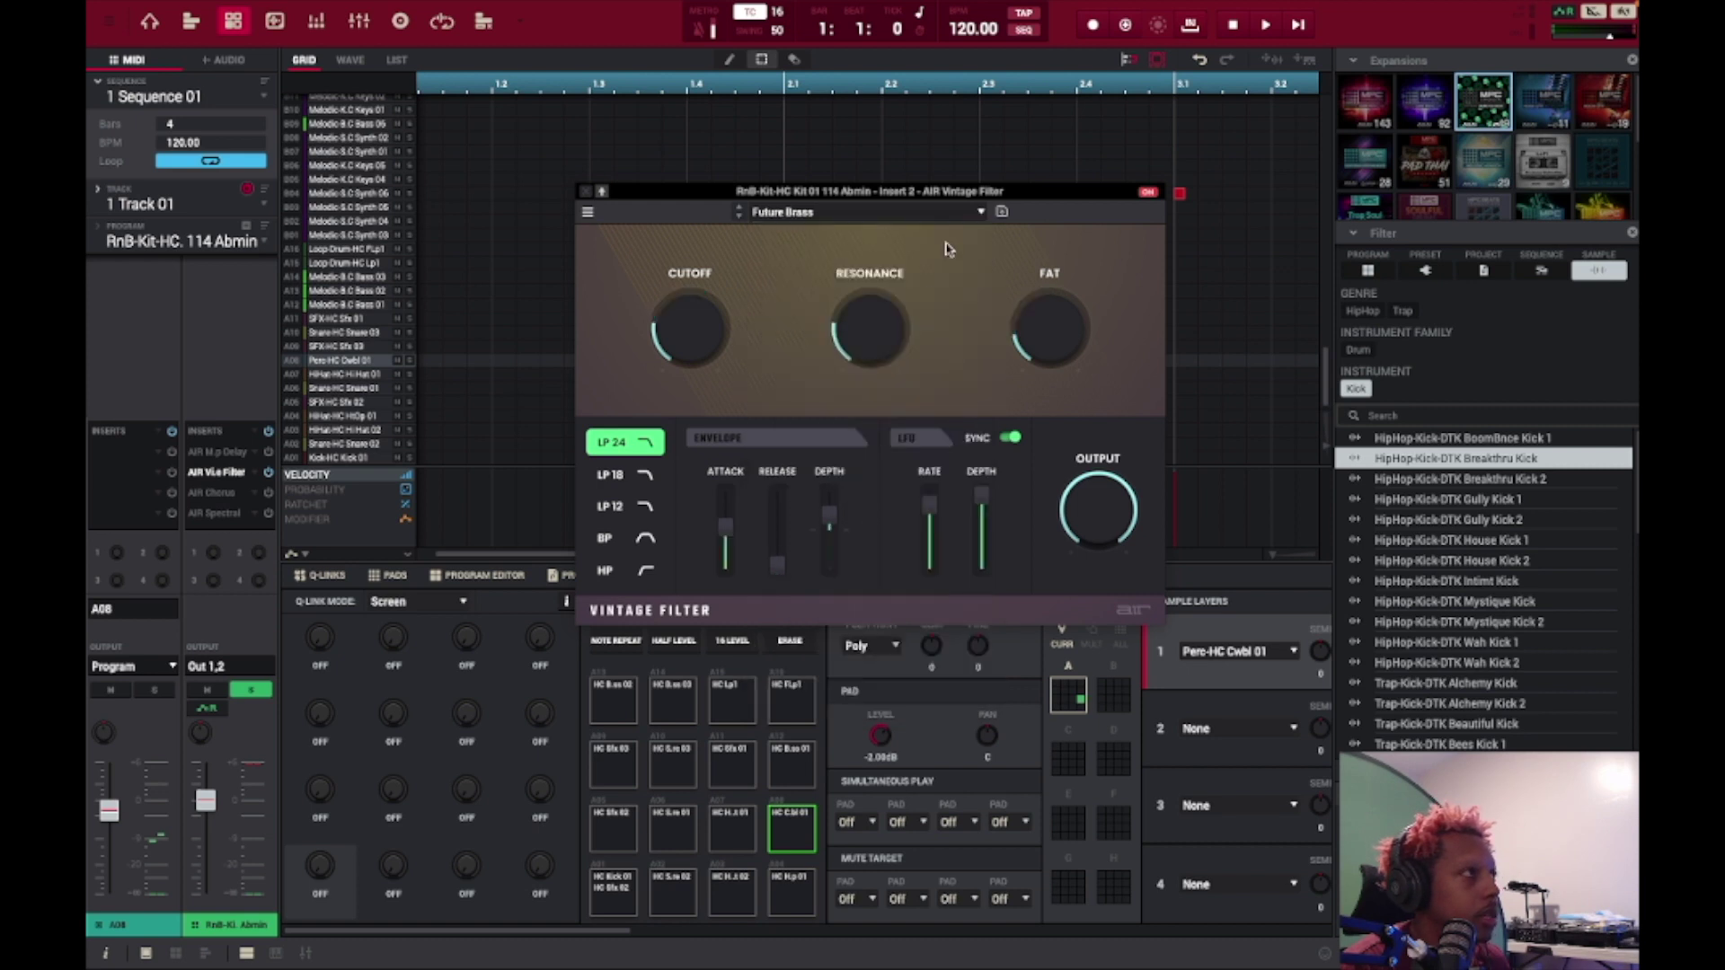
key("space")
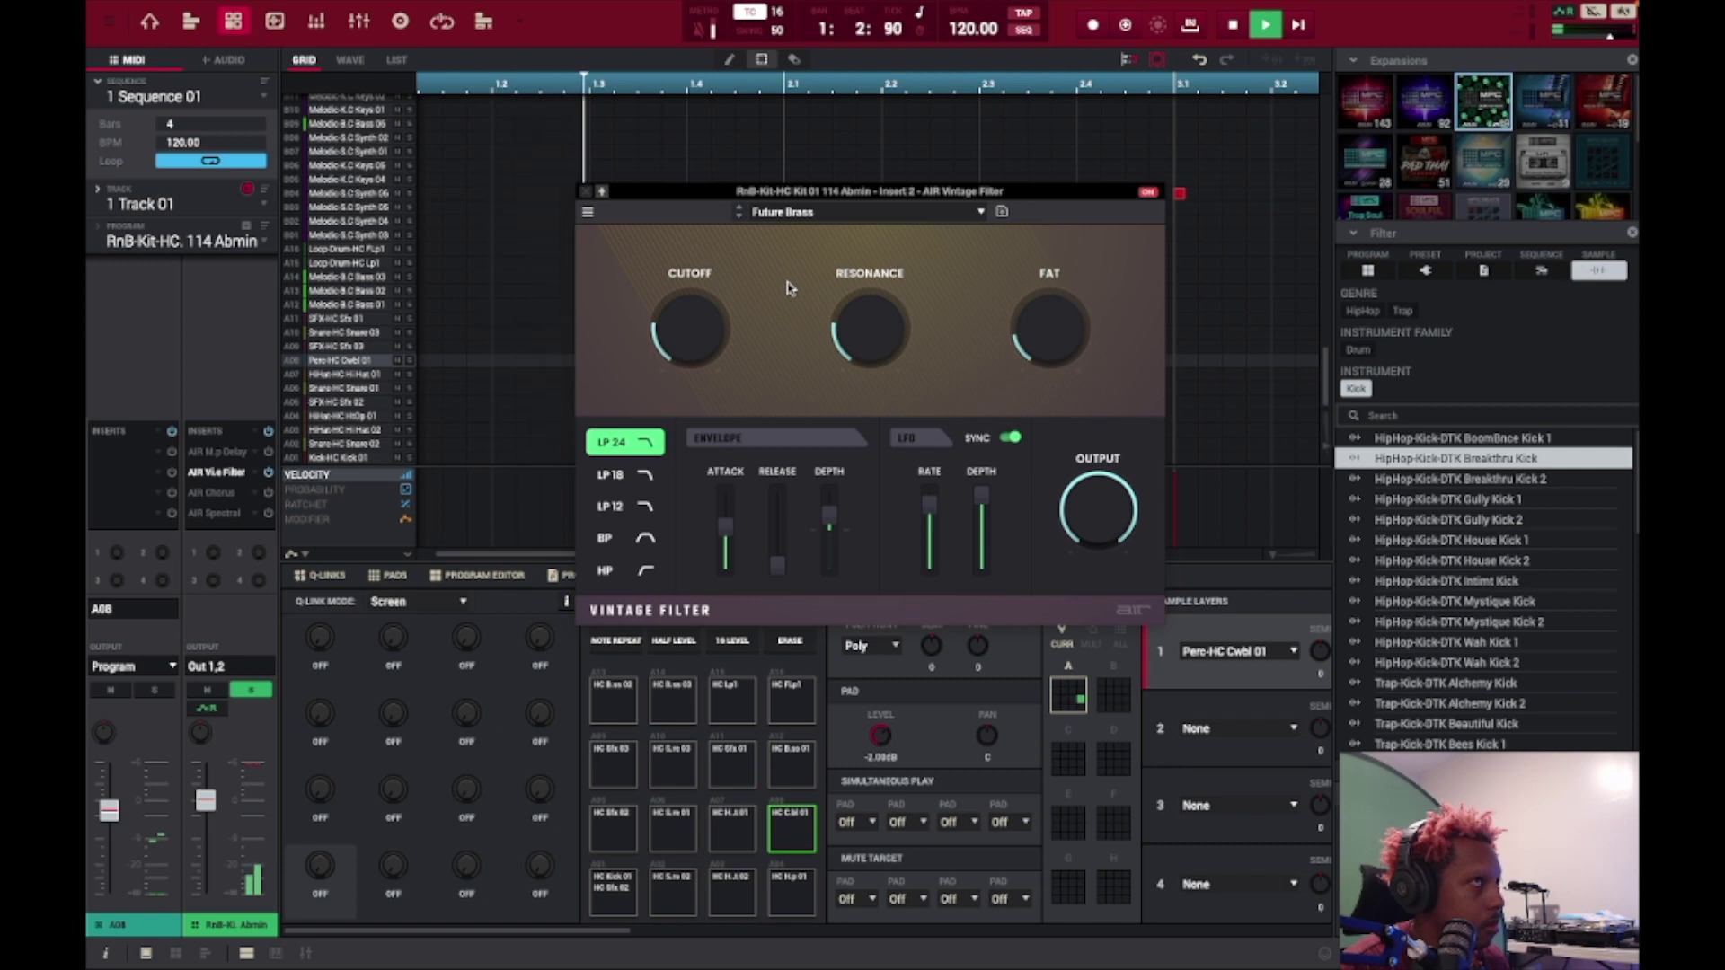
left_click(1234, 27)
Step: Load Bass Wobble, raise resonance and cutoff to about 3.6 kHz while playing, then close the filter
left_click(876, 213)
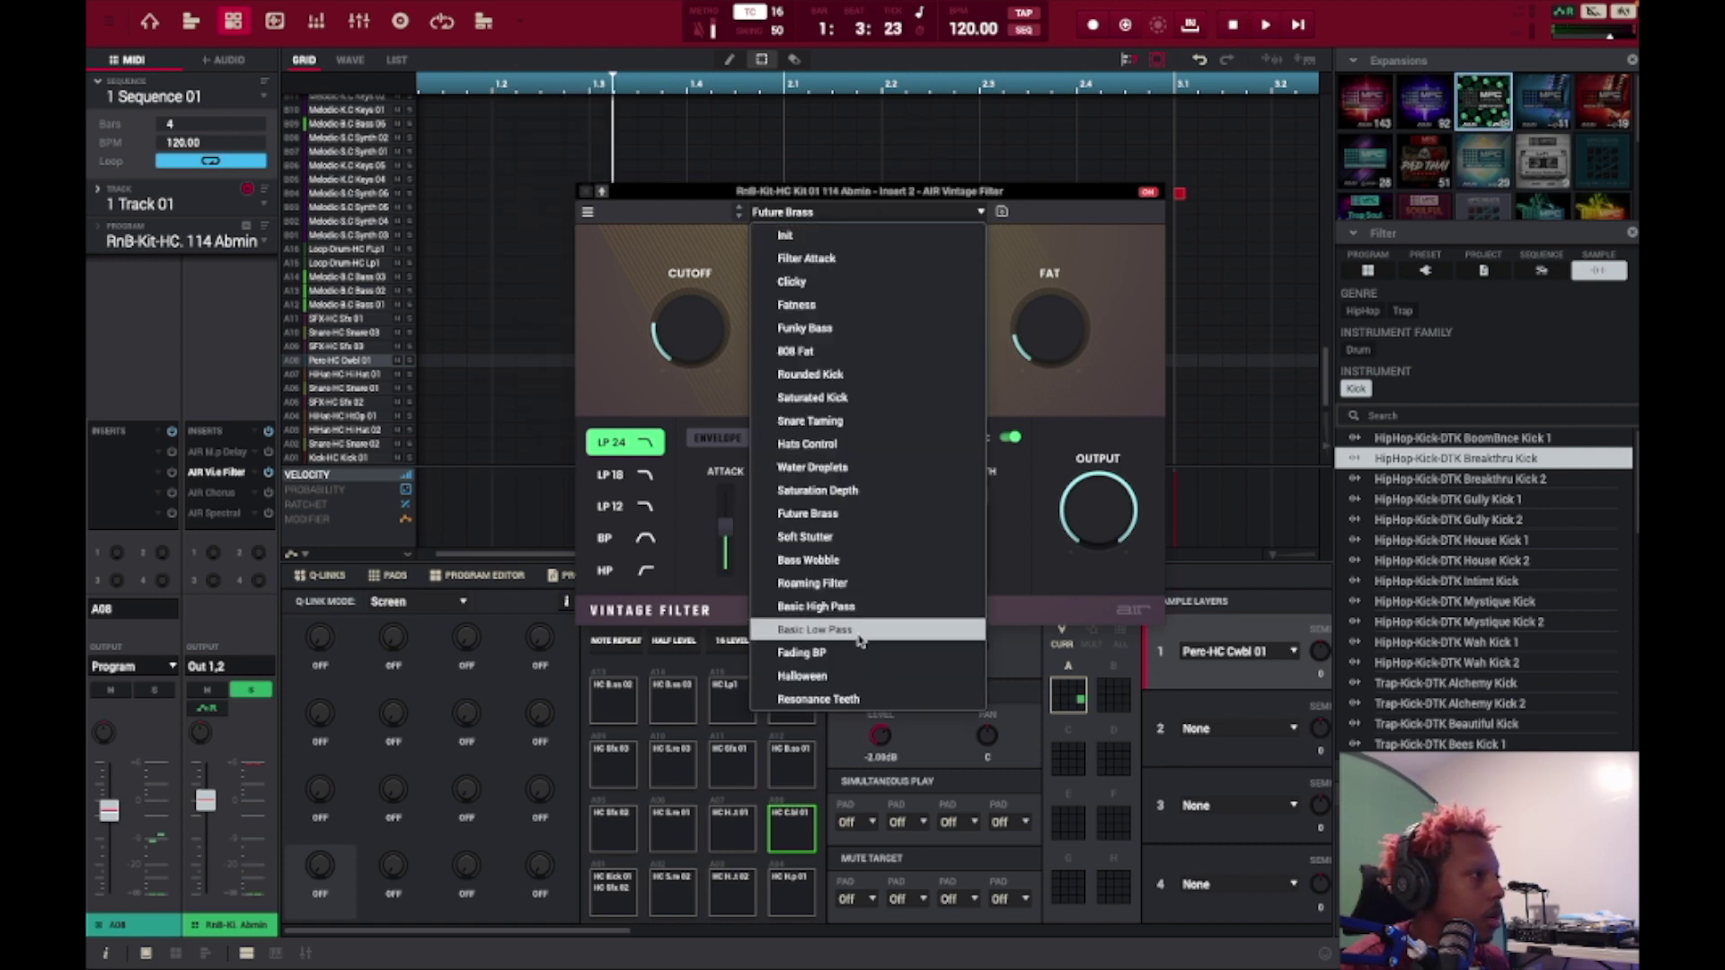
left_click(858, 564)
key("space")
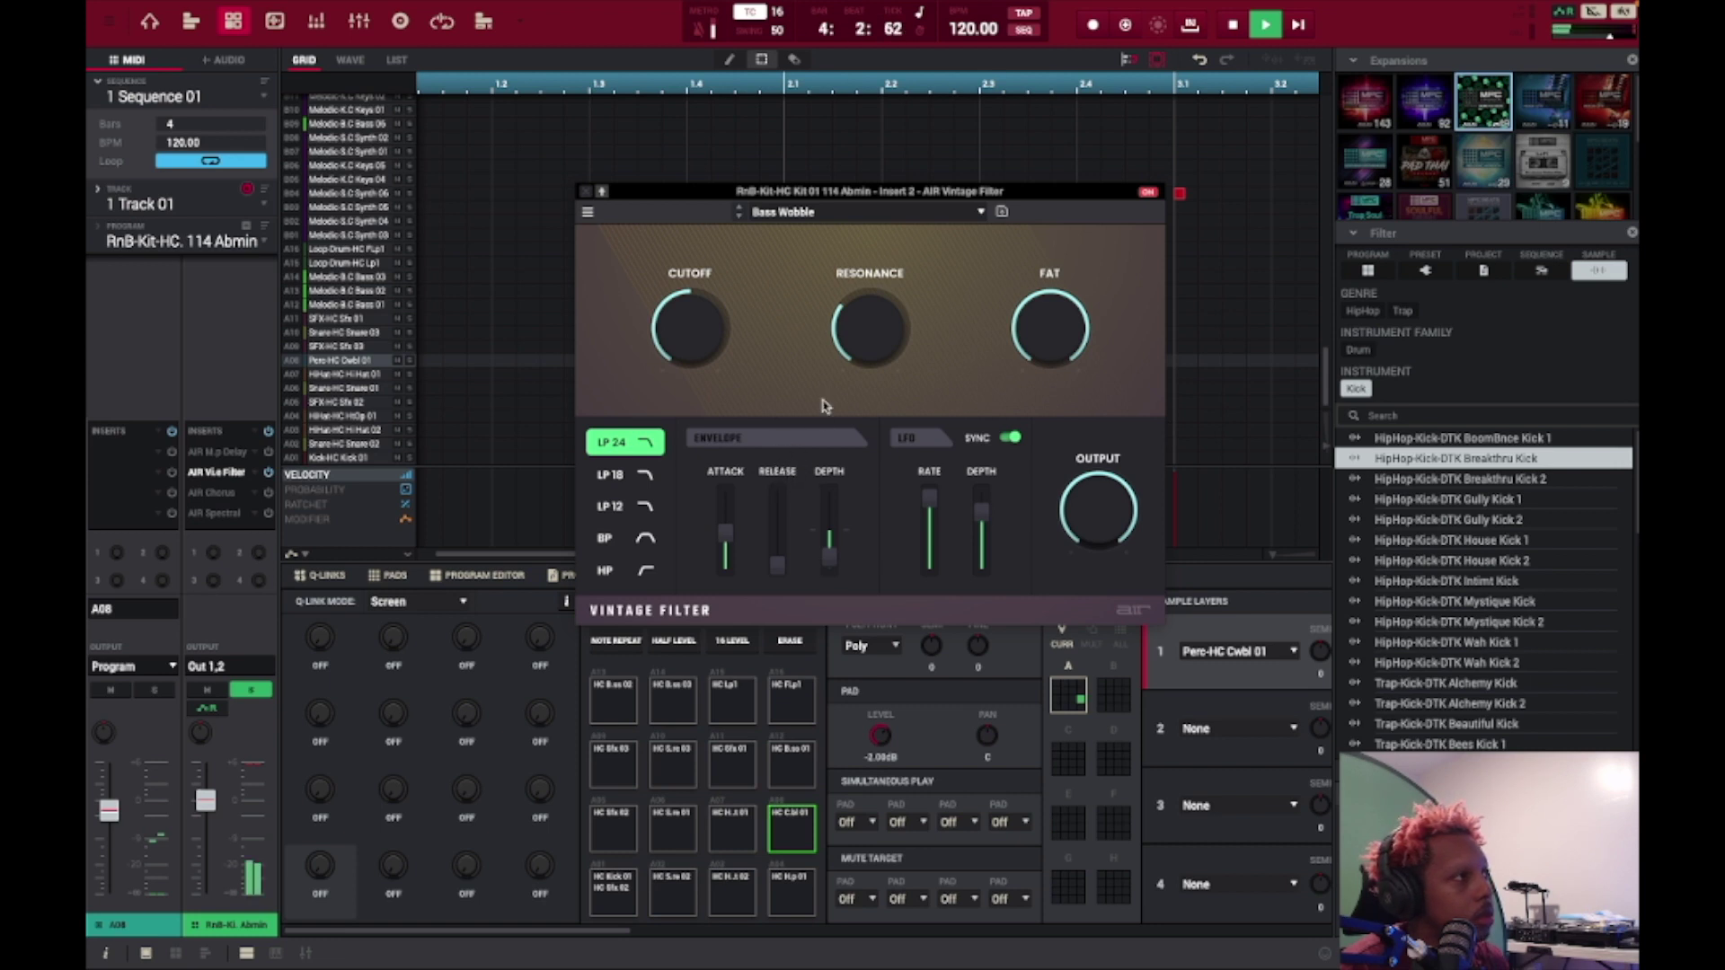
left_click_drag(858, 305, 858, 293)
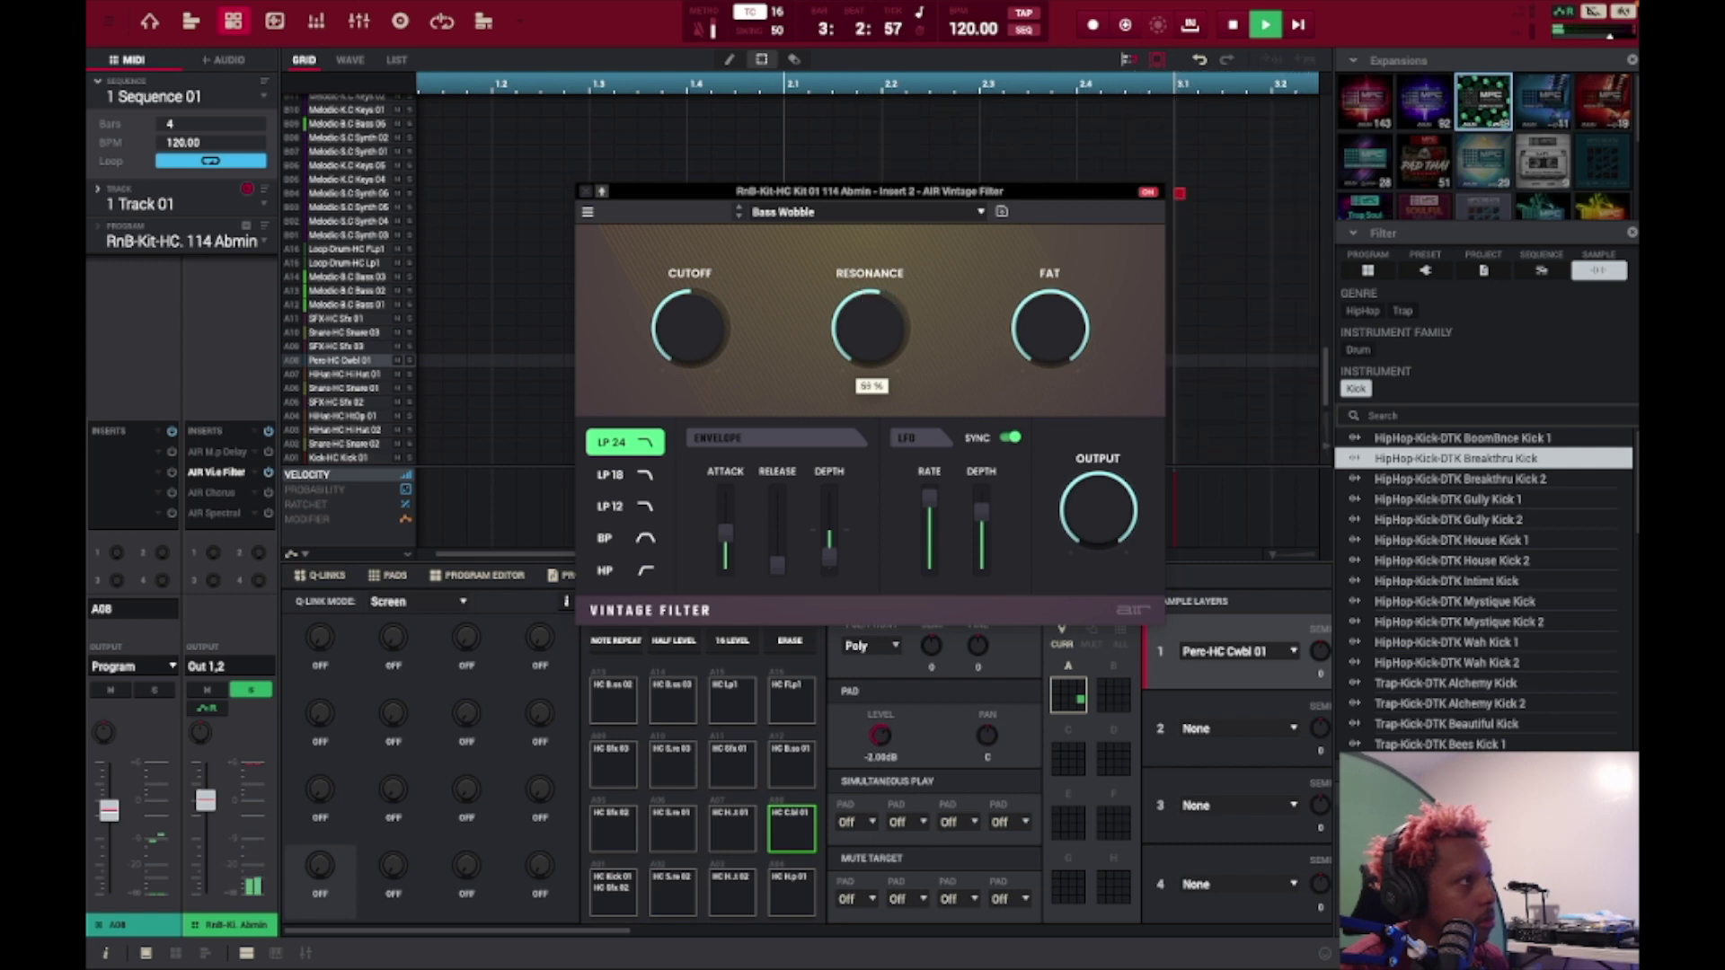
left_click_drag(768, 364, 768, 355)
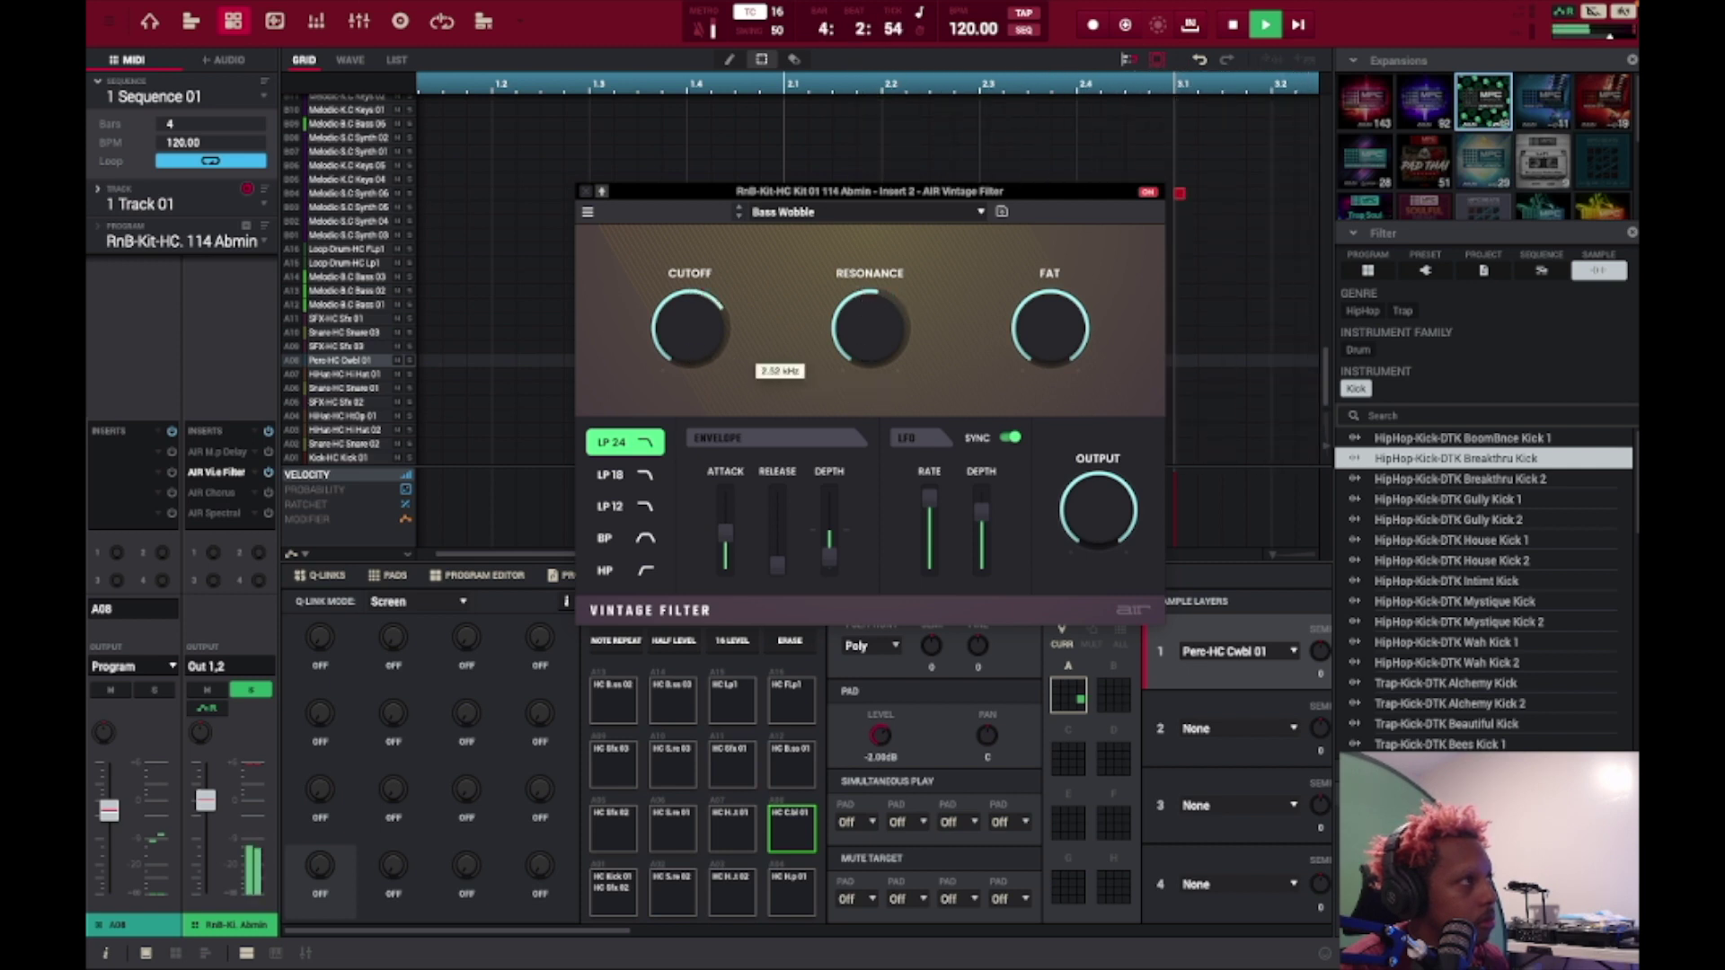
left_click_drag(693, 305, 692, 297)
key("space")
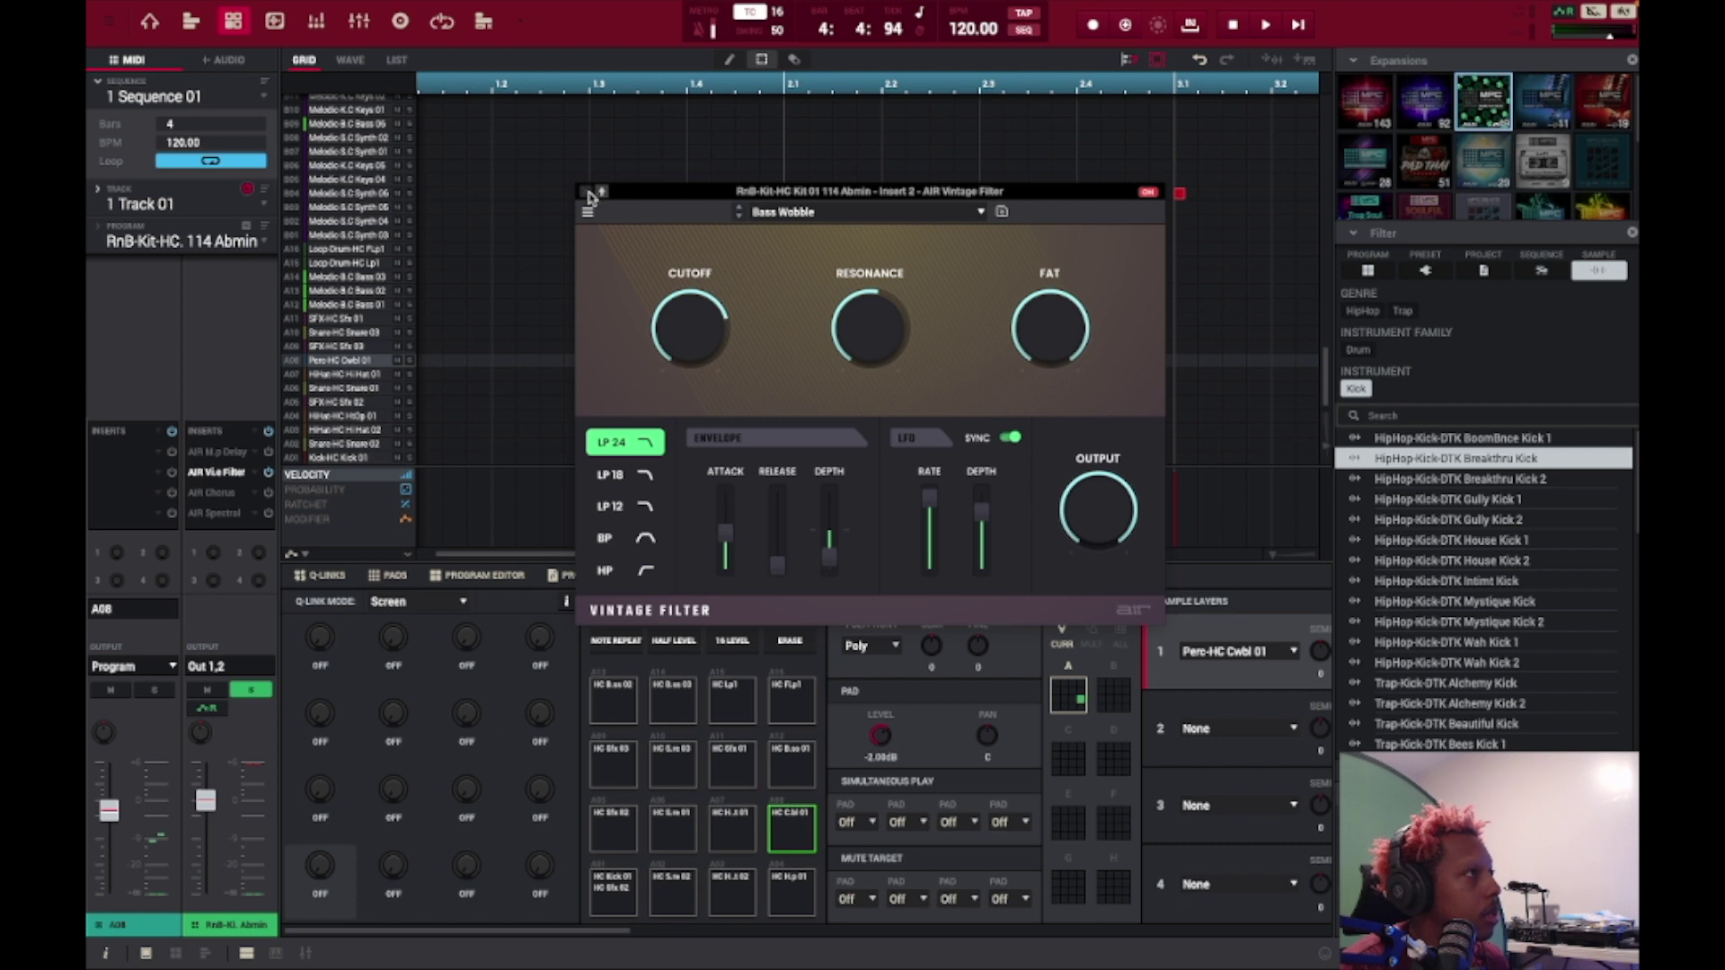
left_click(588, 192)
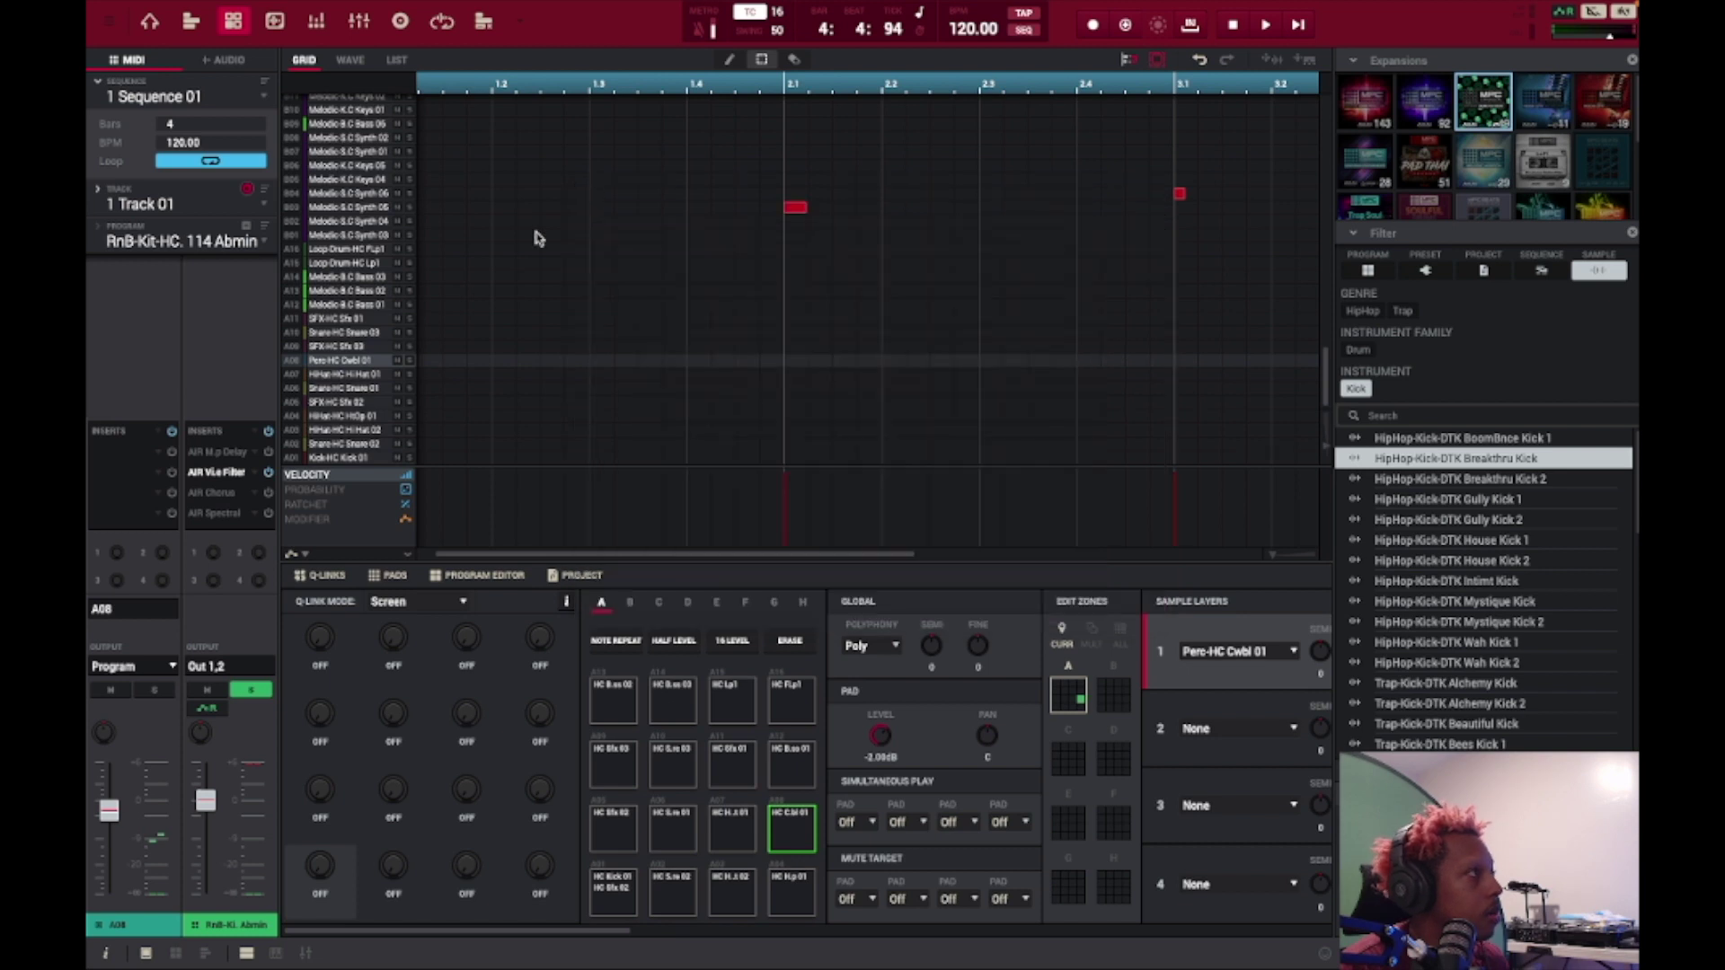
Step: Open the AIR Chorus insert, load Fast Mono, and play the sequence through it
double_click(214, 493)
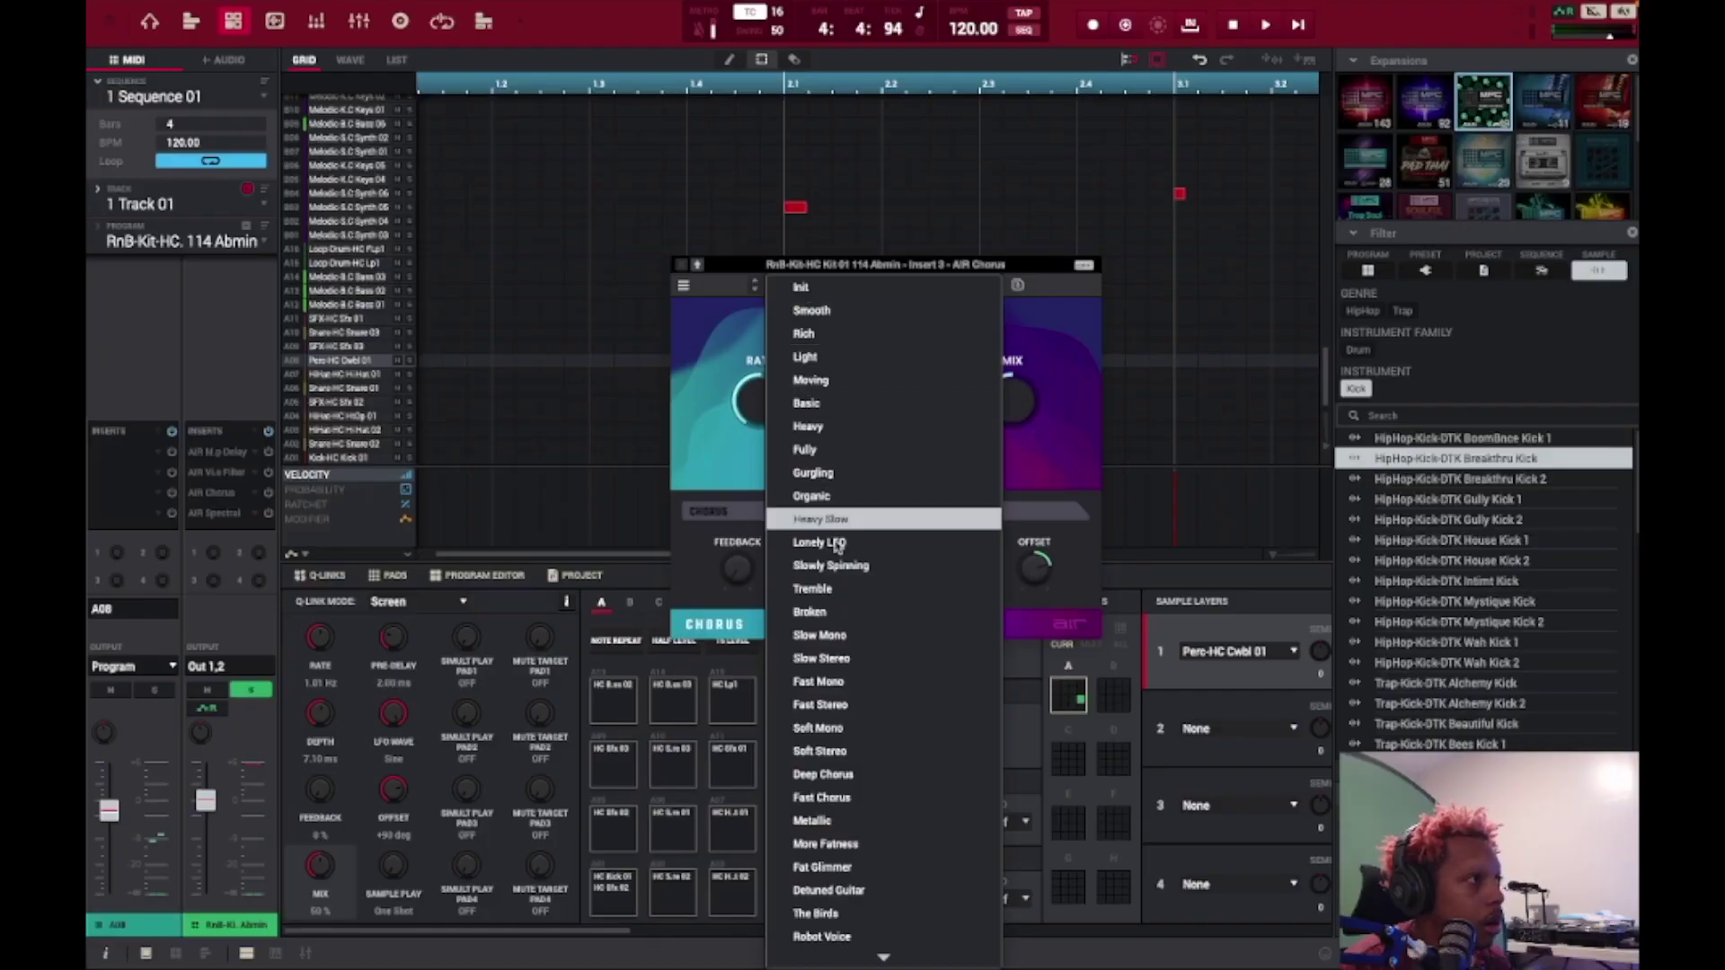
left_click(865, 680)
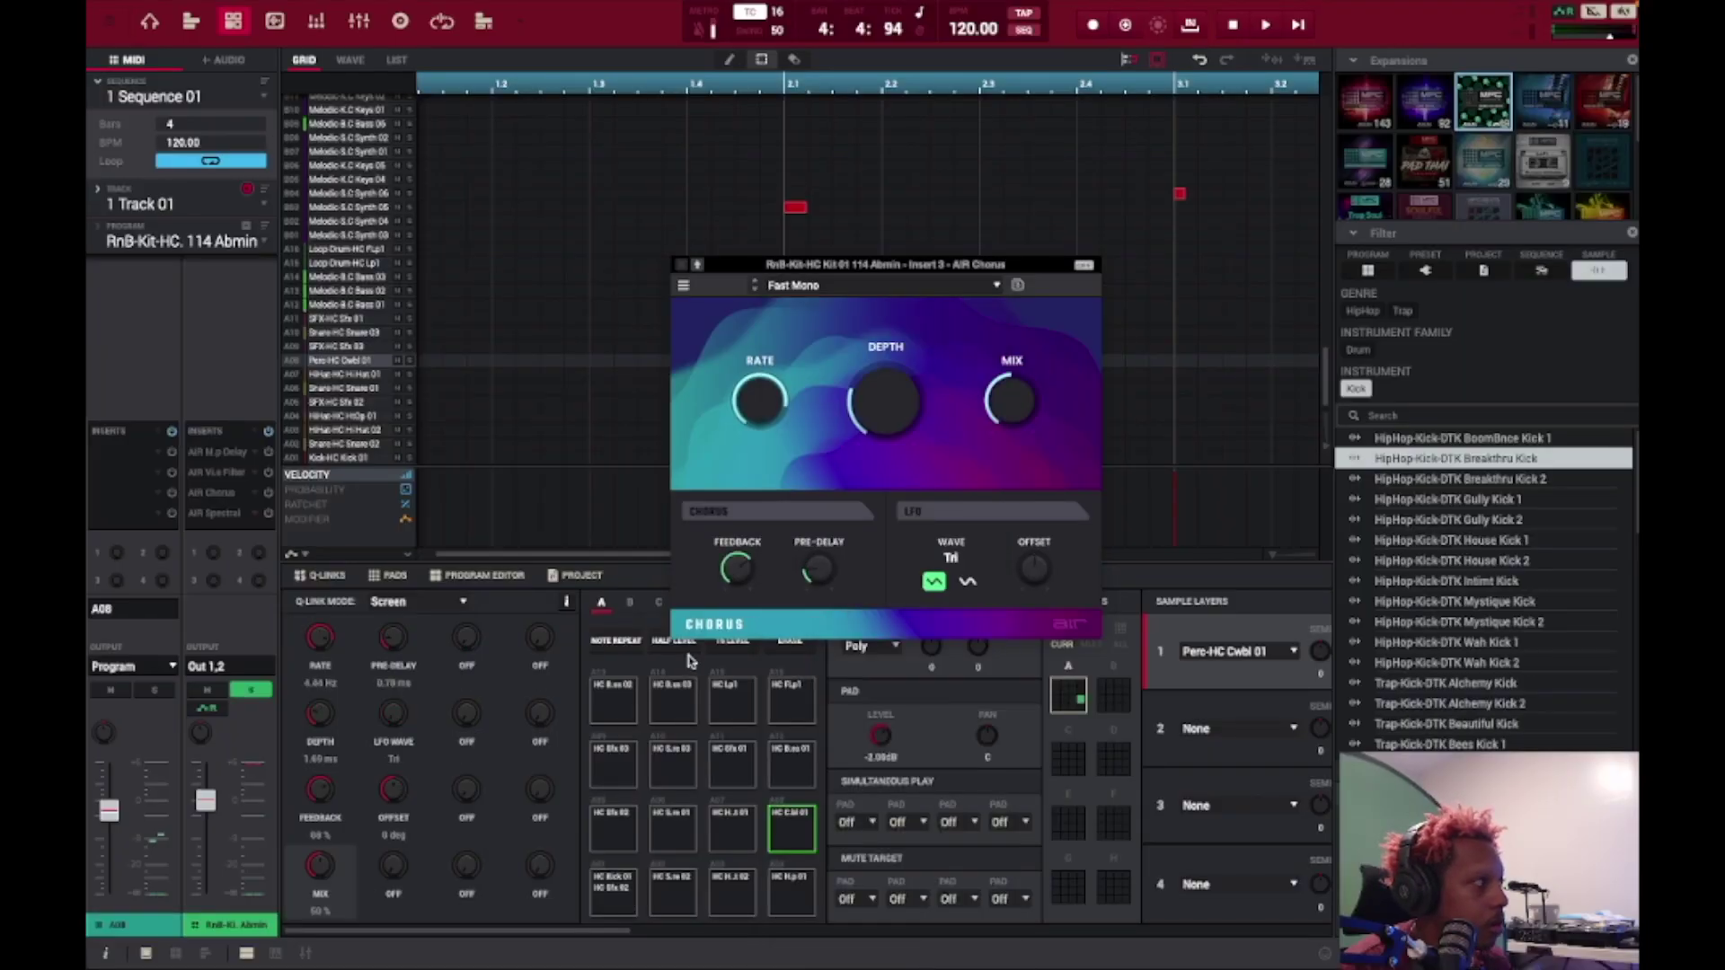
left_click(266, 495)
key("space")
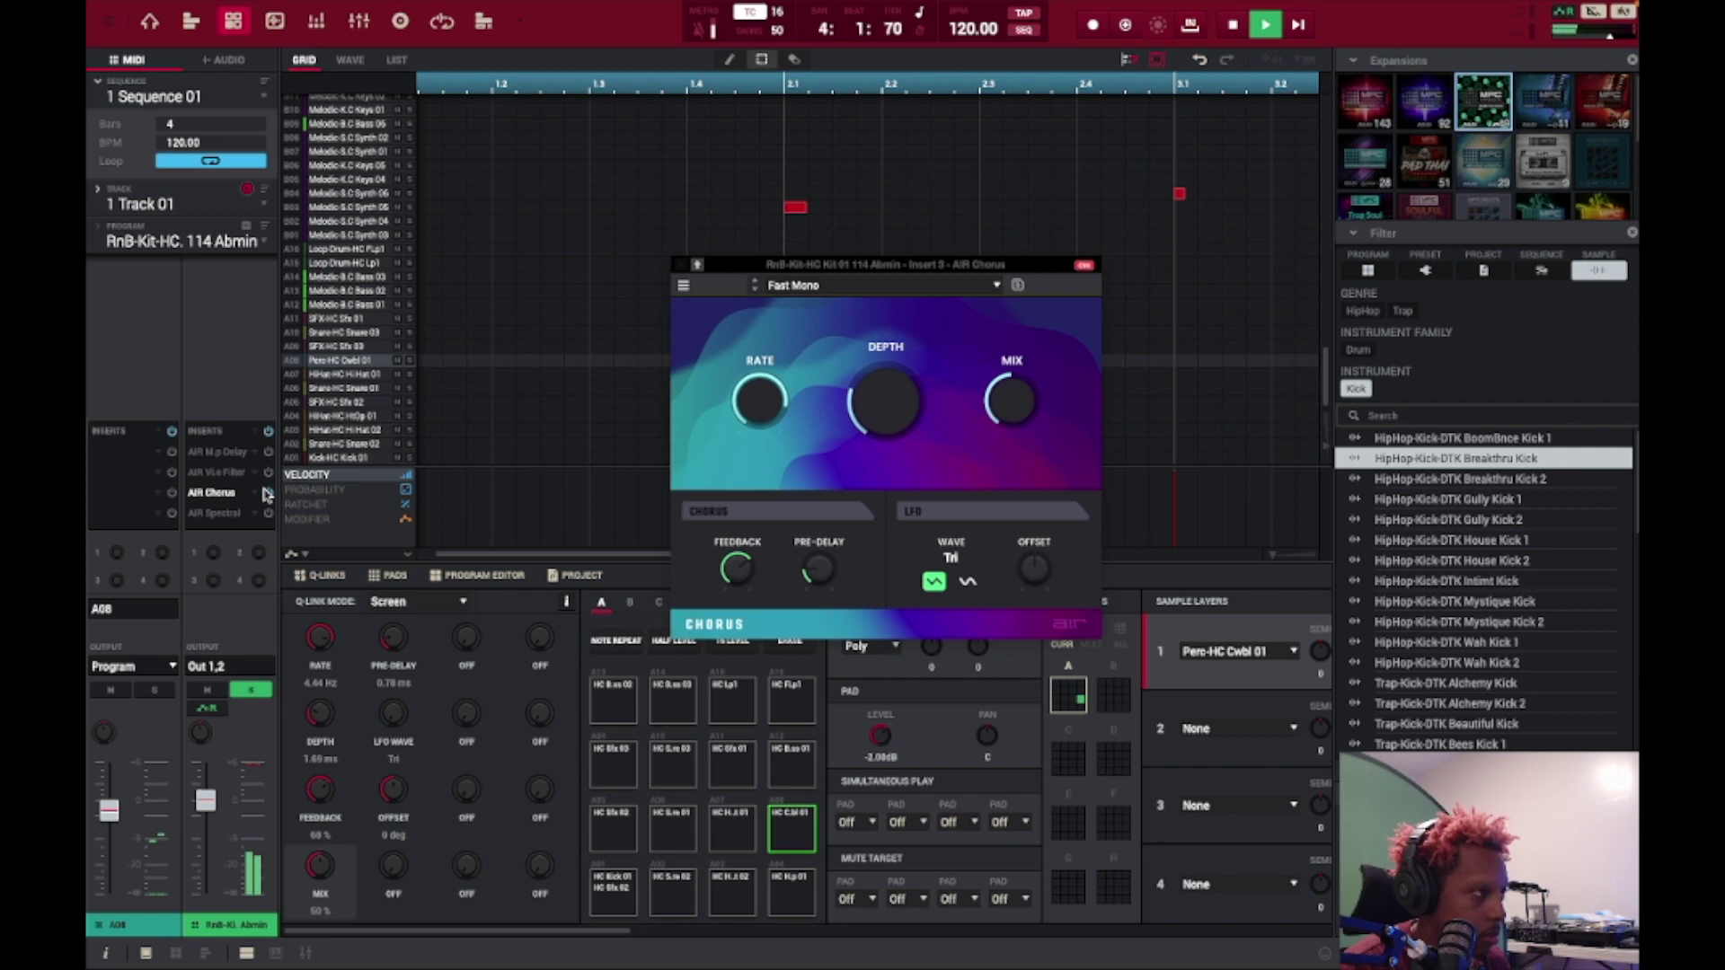
key("space")
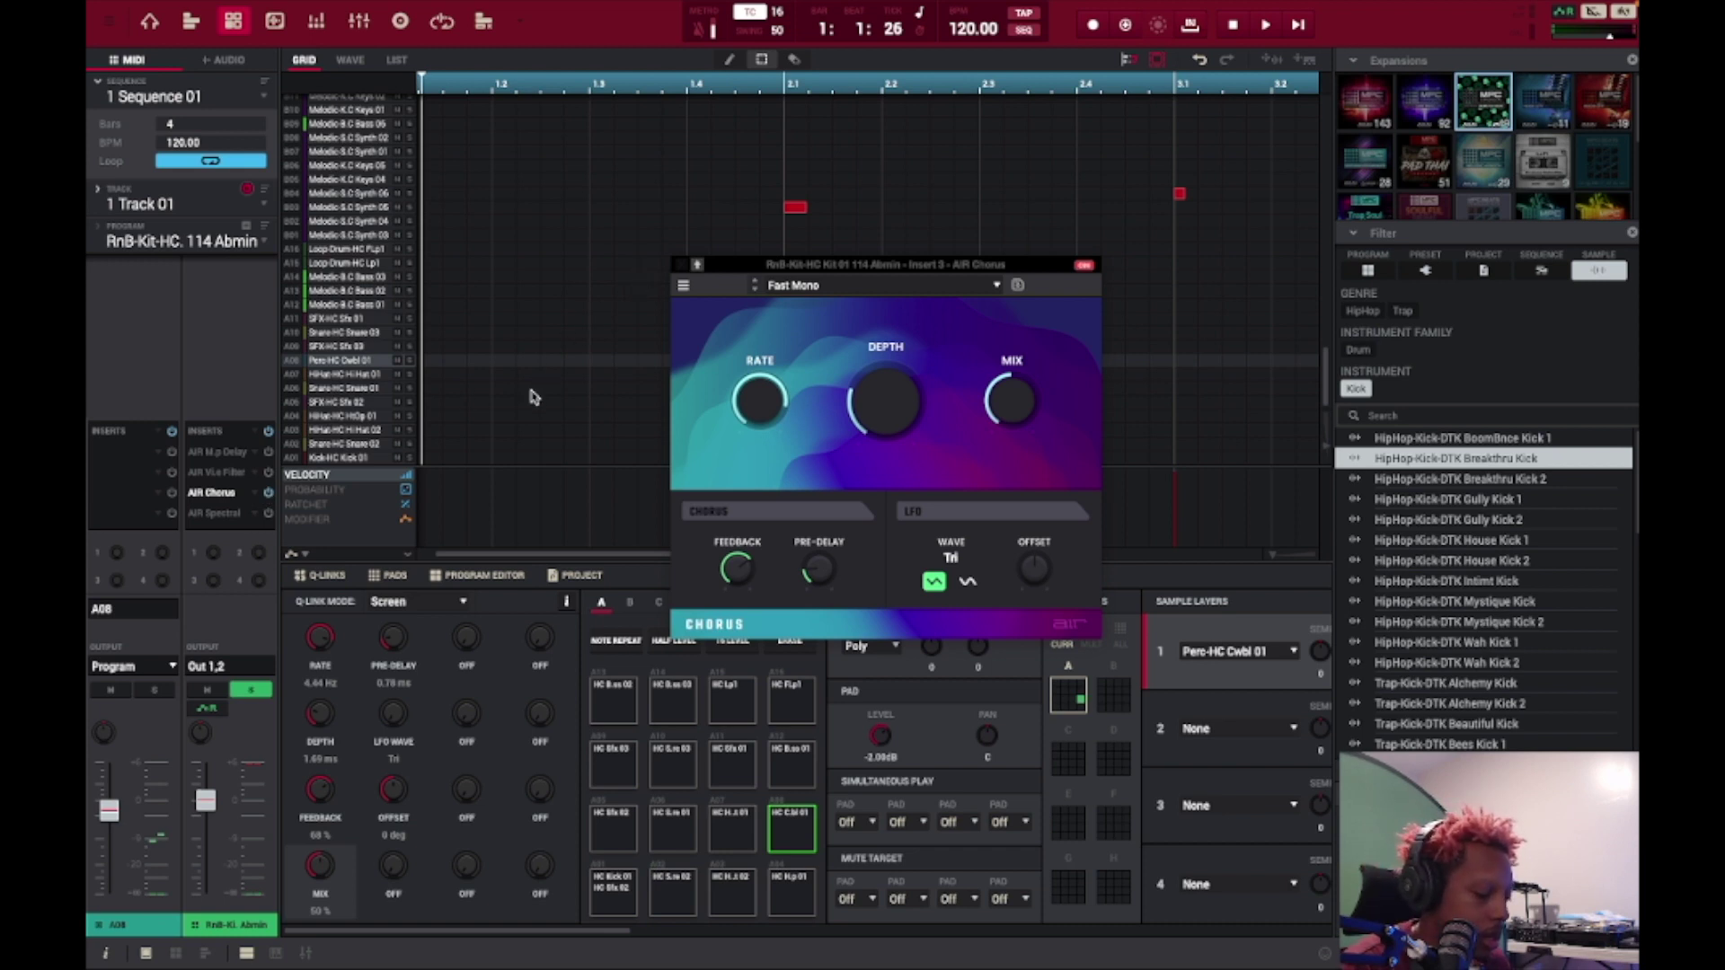
Step: Audition the Robot Voice chorus preset with the mix turned up to 65%
left_click(863, 284)
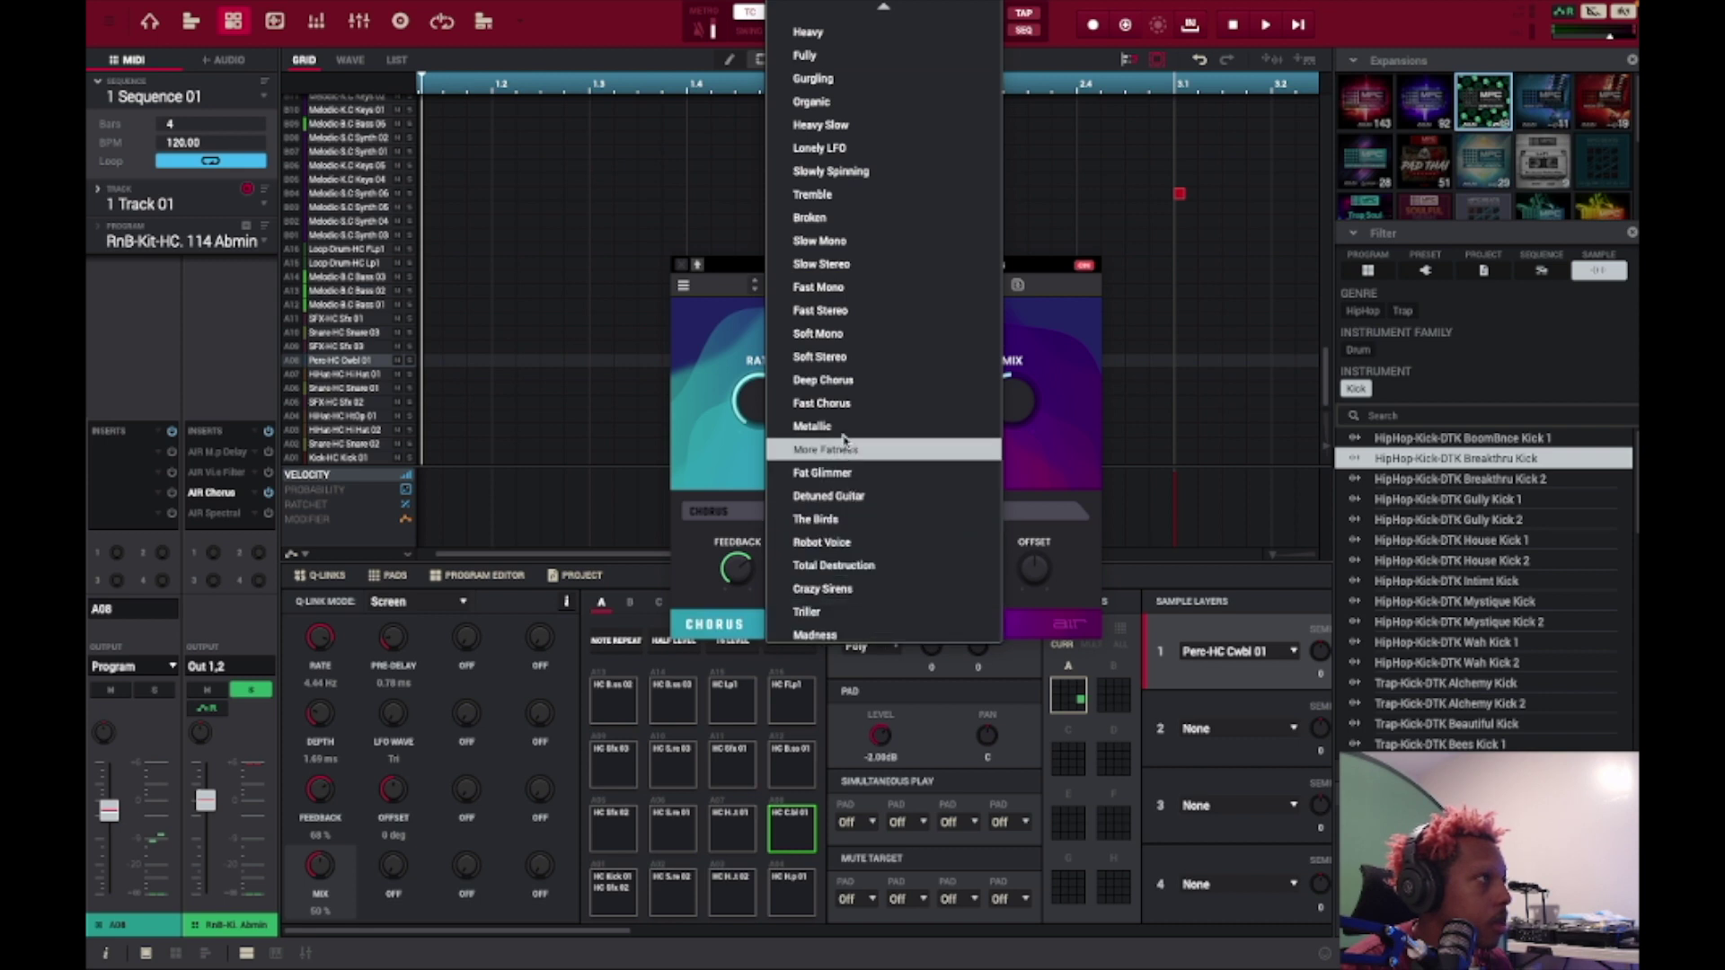
left_click(843, 542)
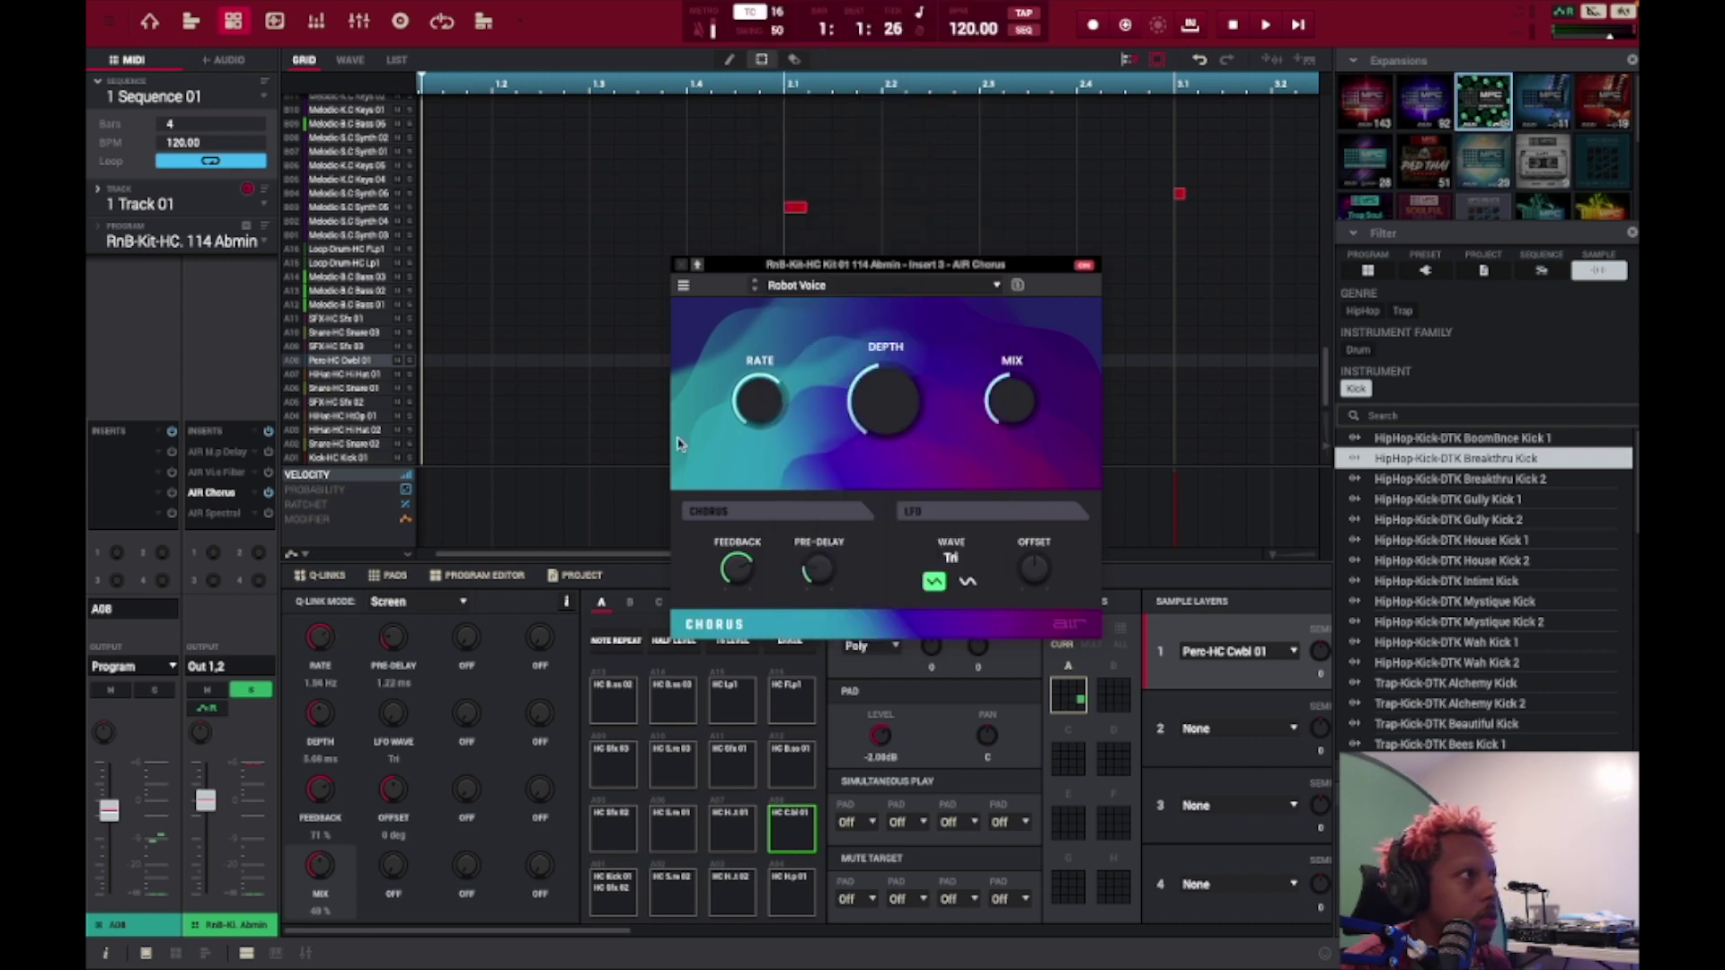
key("space")
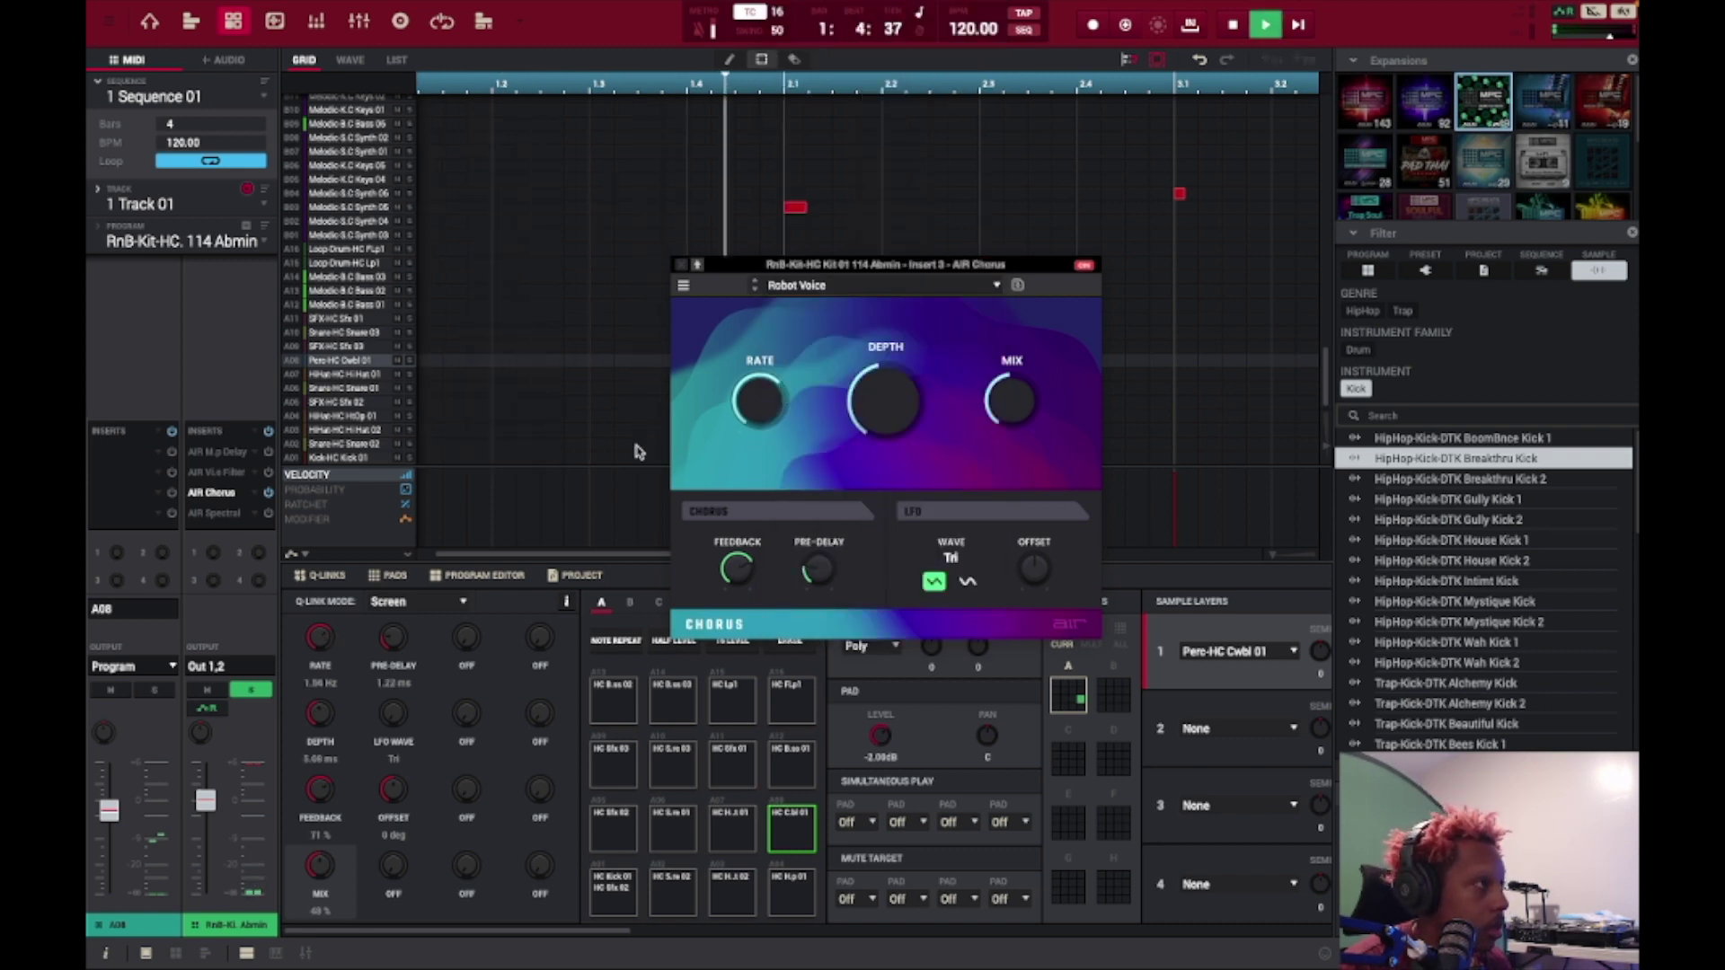
mouse_move(903, 413)
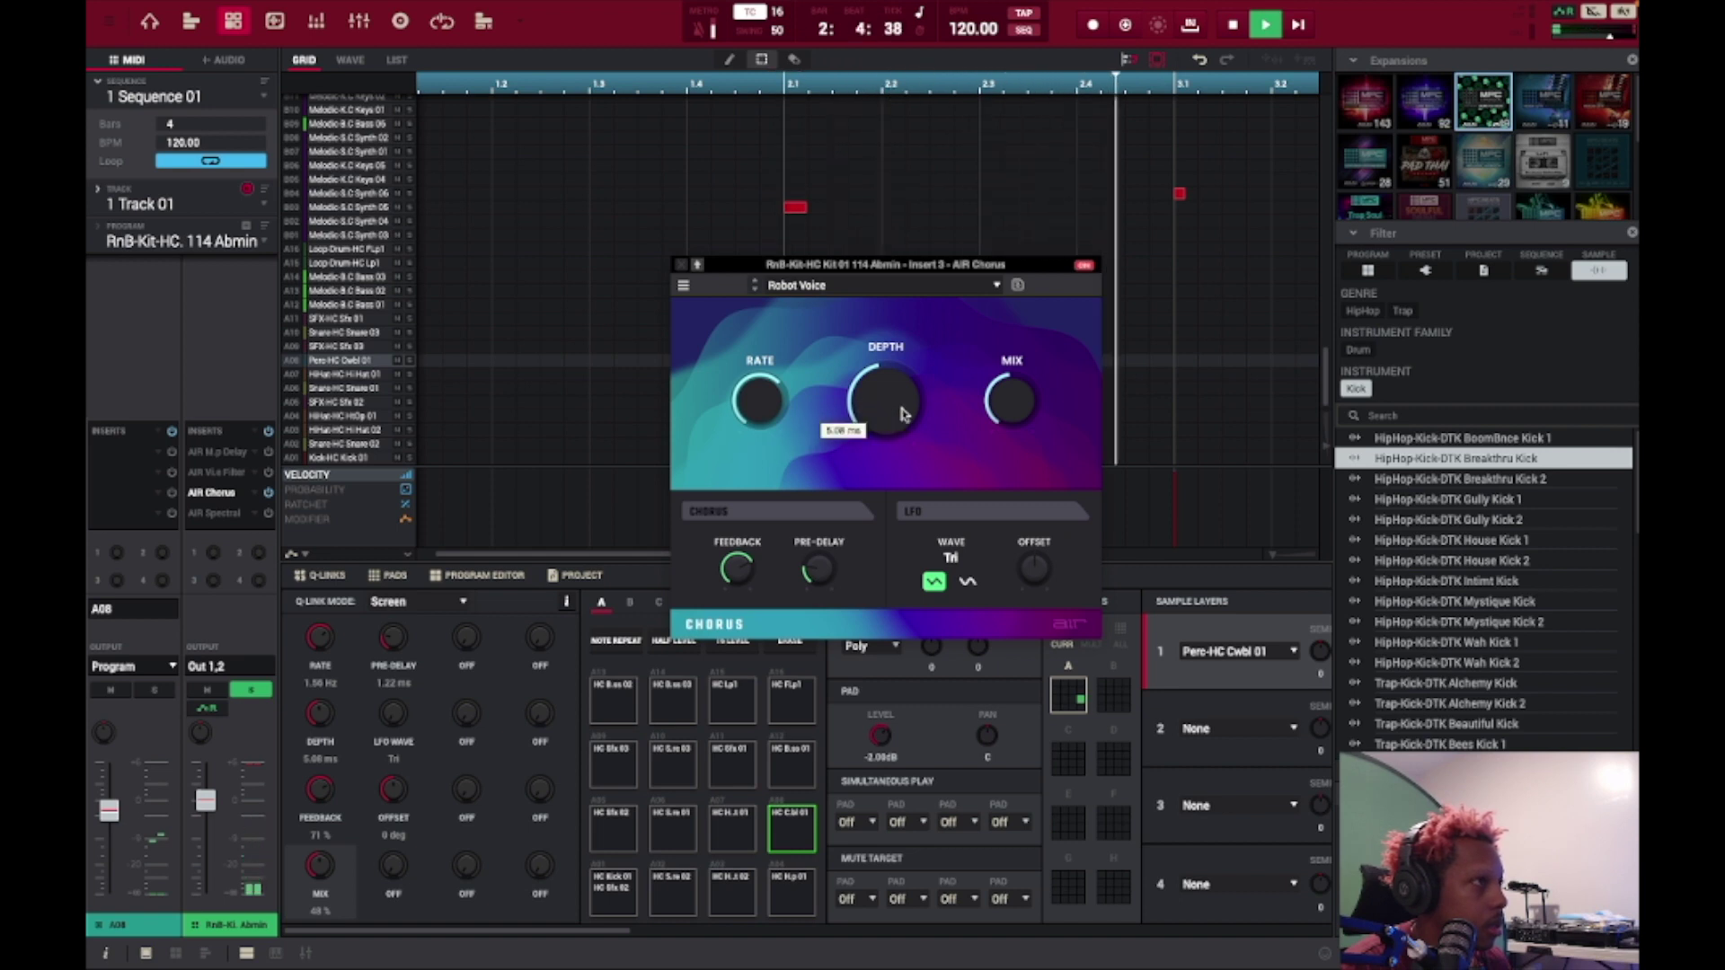
left_click_drag(1011, 400, 1011, 378)
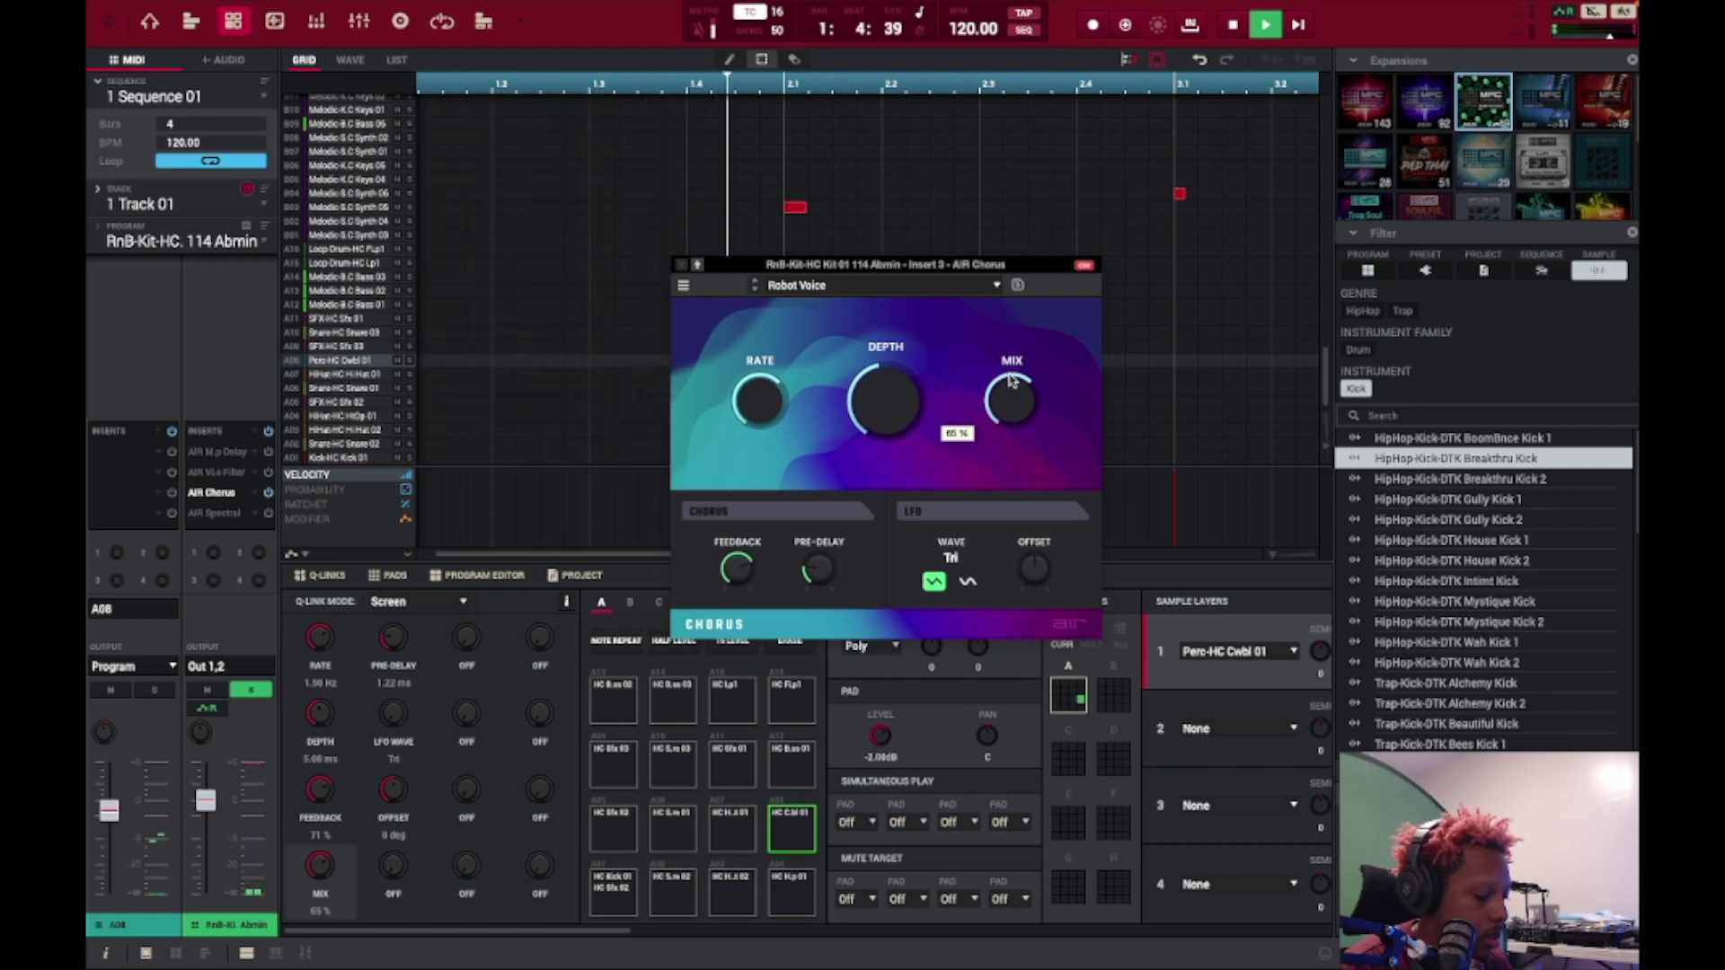
key("space")
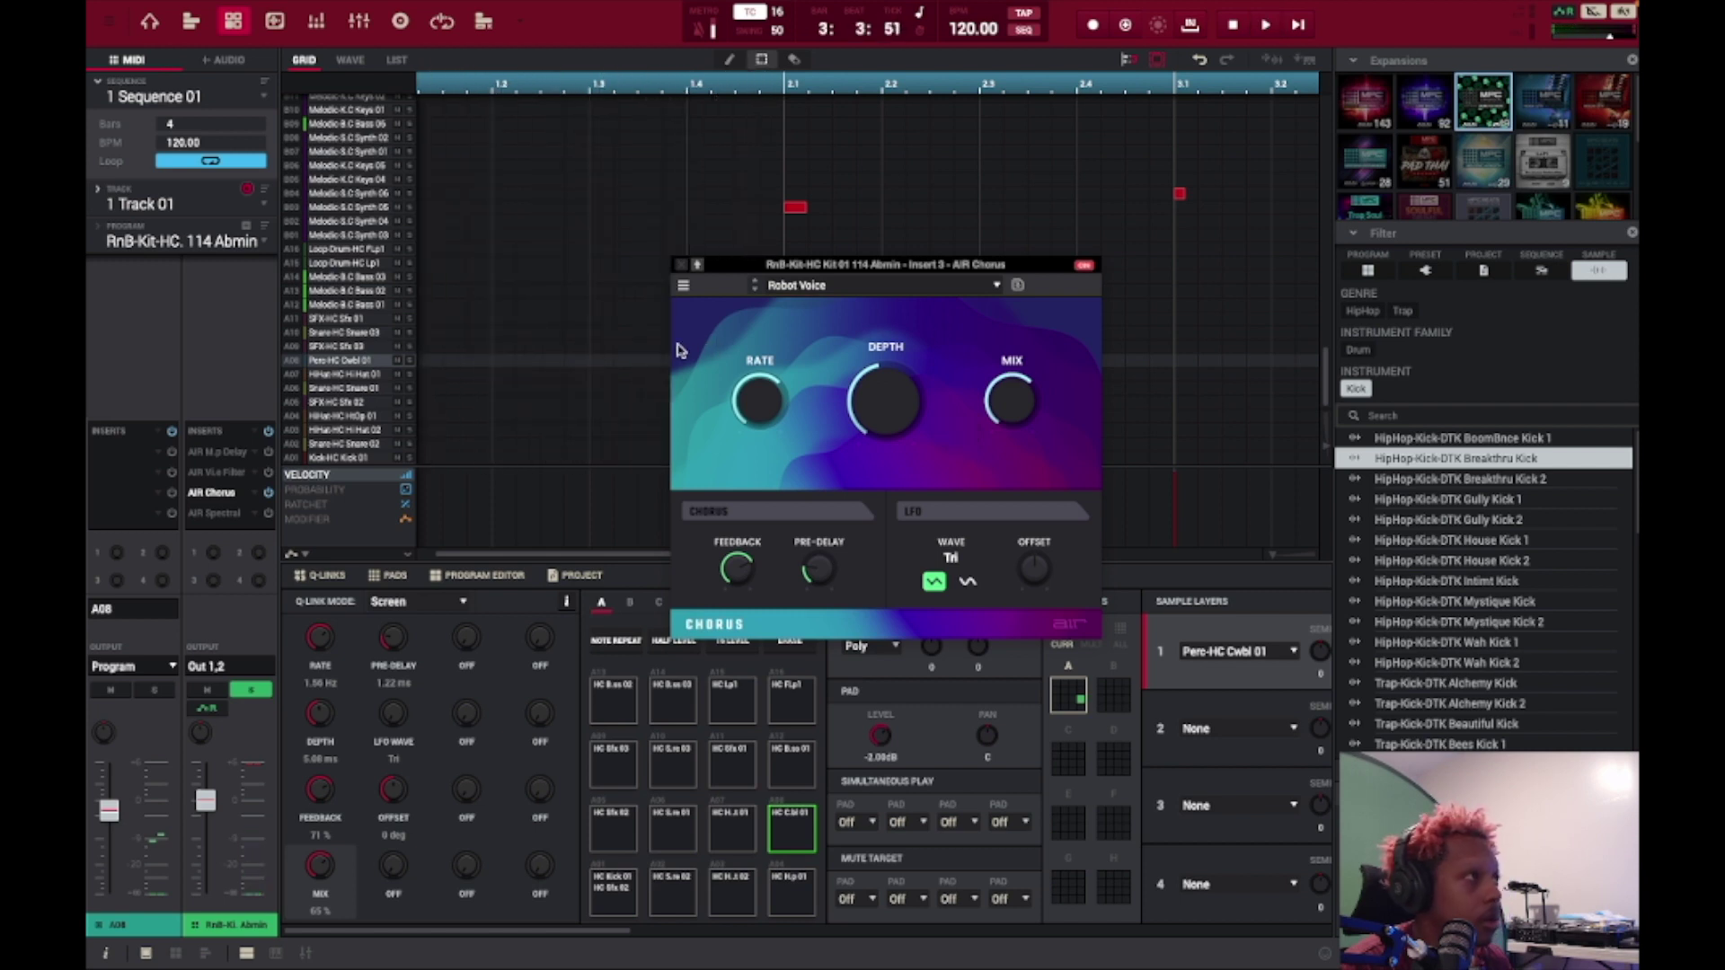
Step: Load The Birds, compare it bypassed and on, and raise the rate to about 0.84 Hz
left_click(842, 286)
scroll(862, 494, "up", 5)
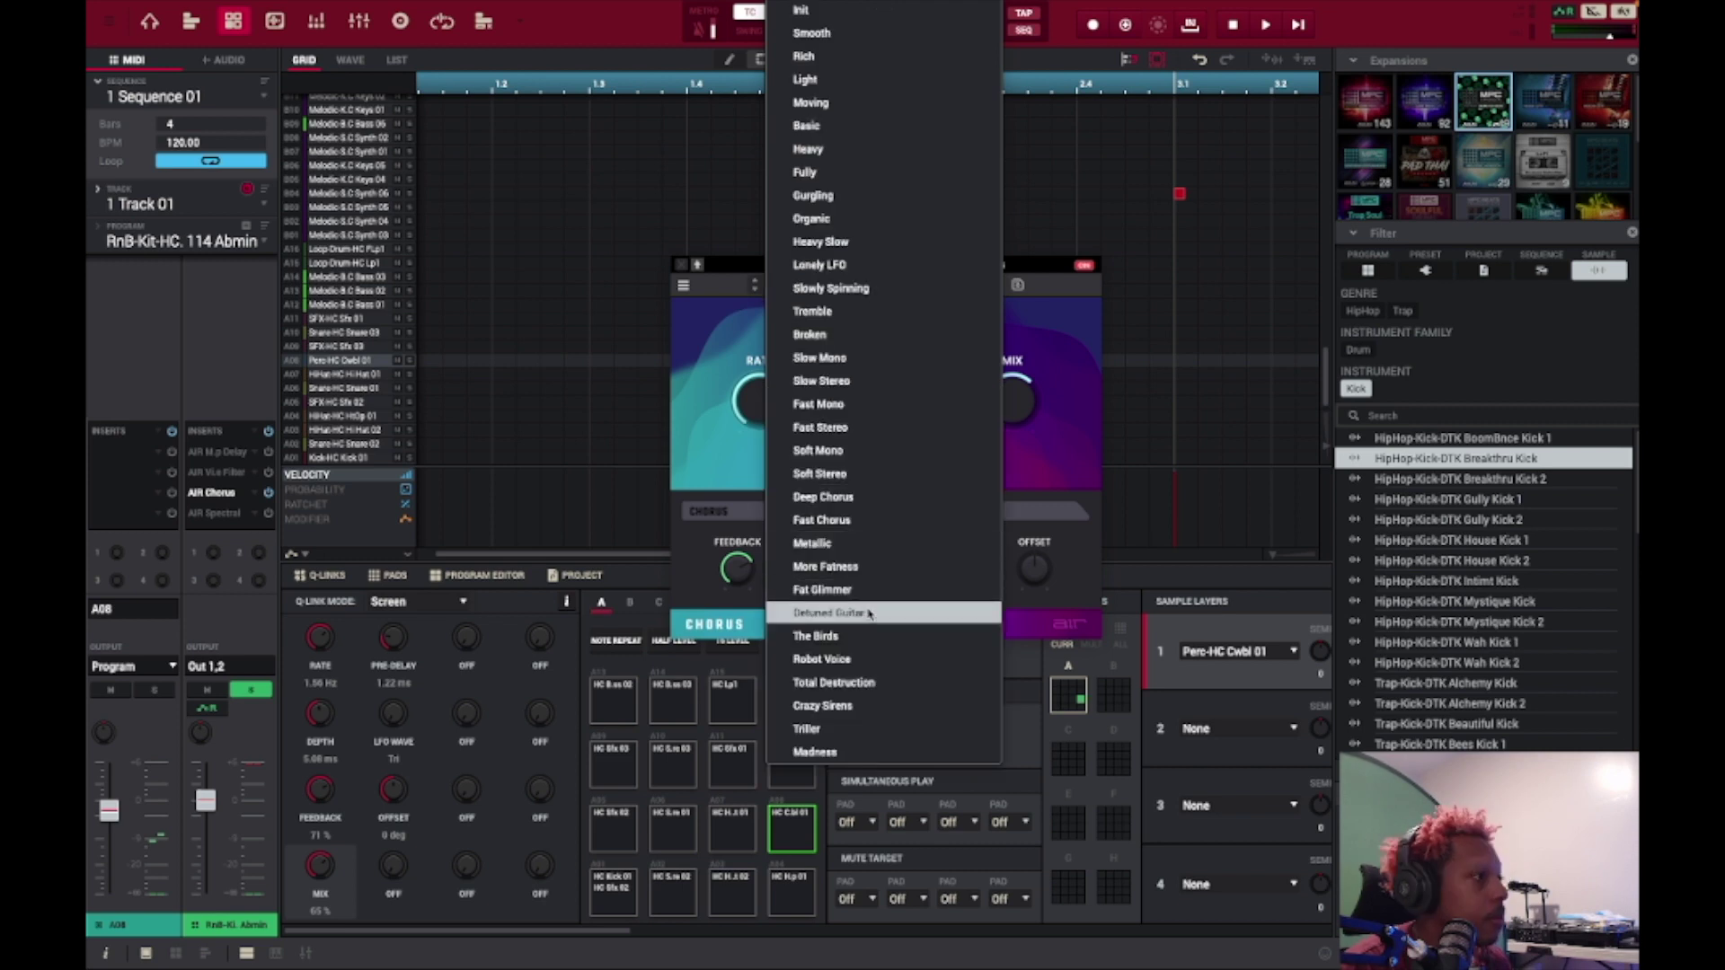
left_click(875, 639)
key("space")
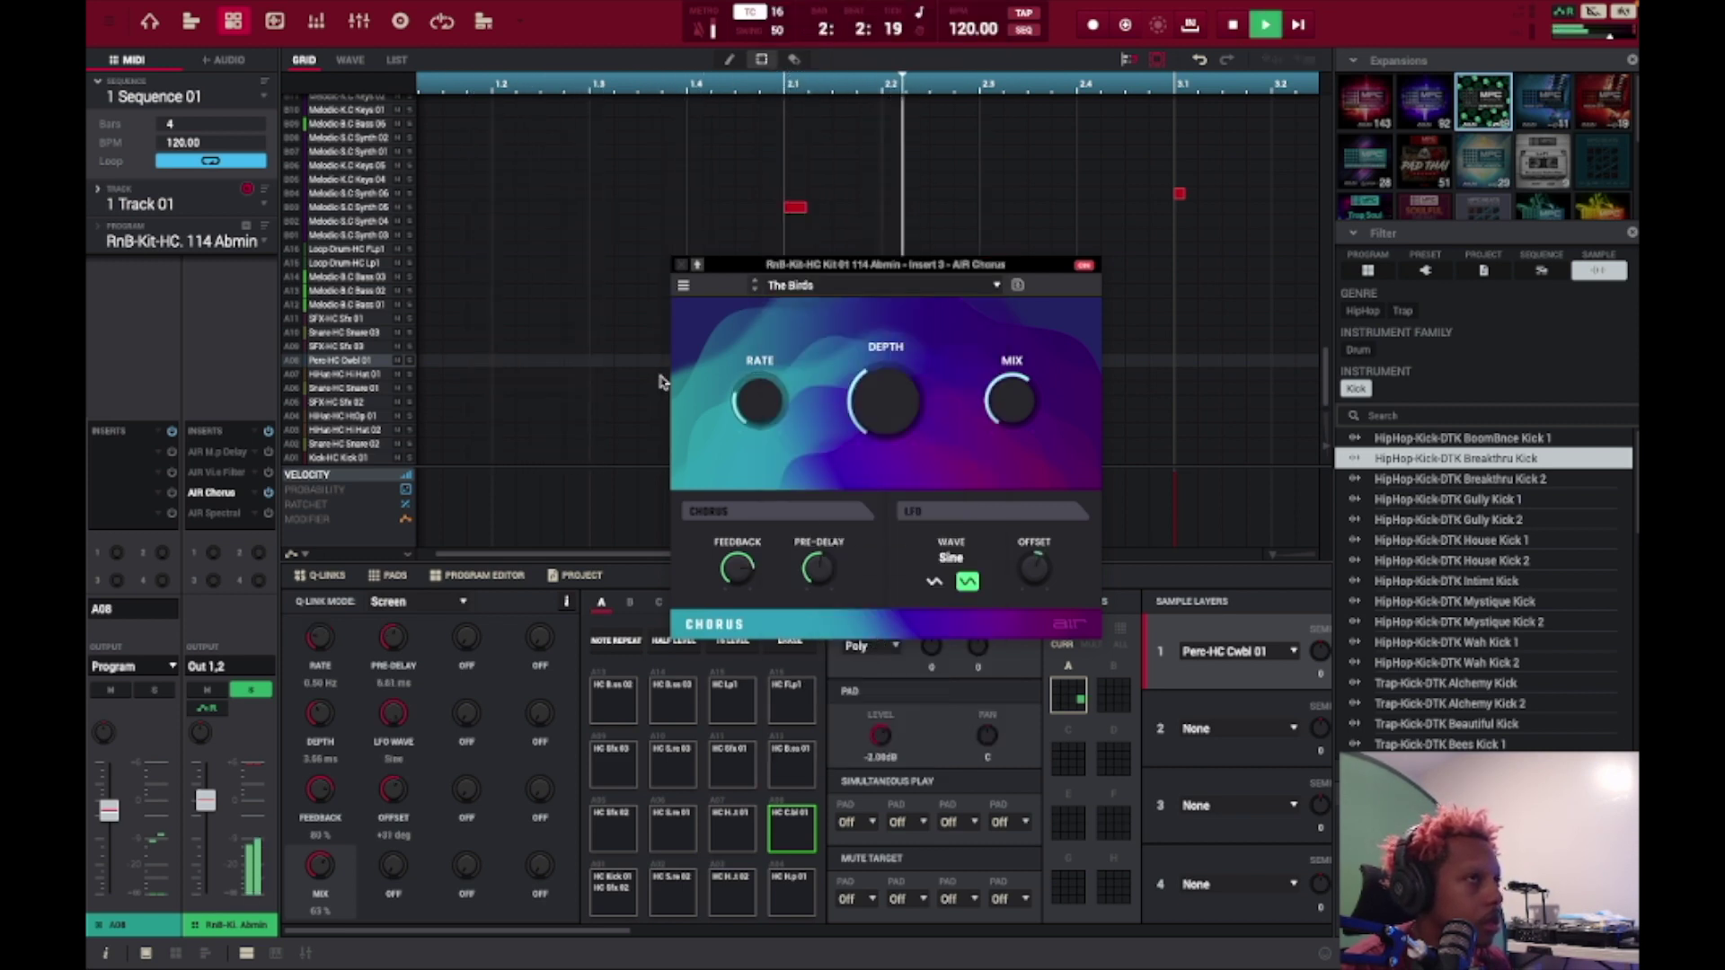
mouse_move(780, 401)
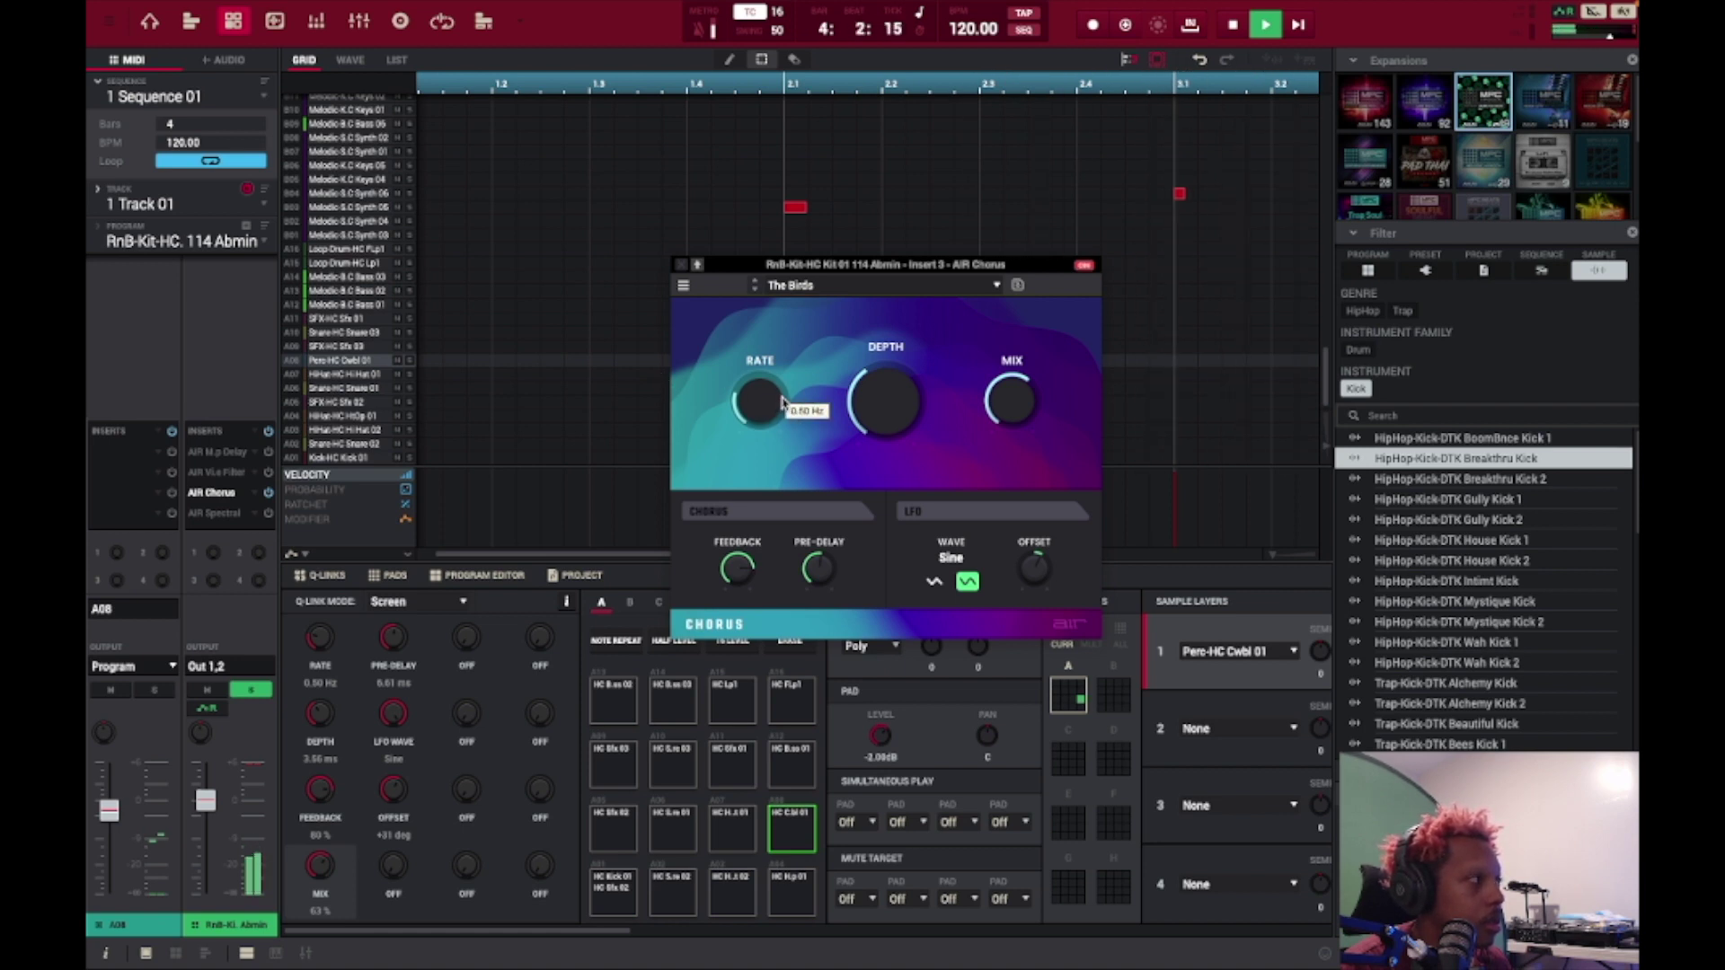
left_click(268, 493)
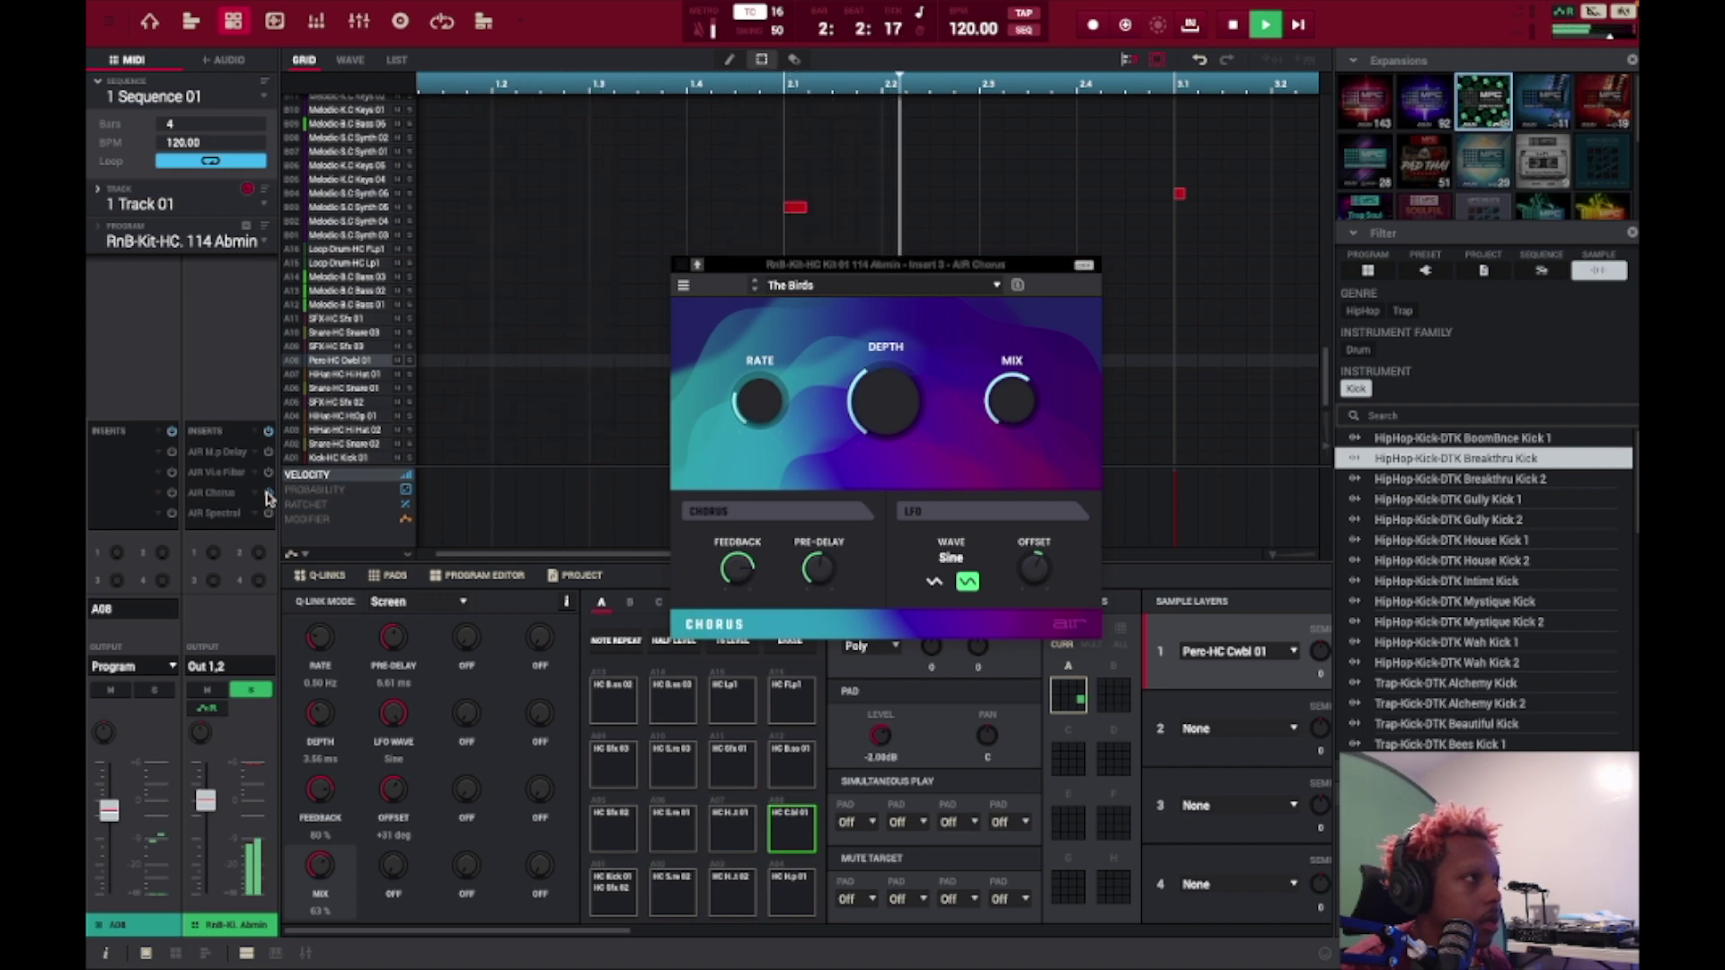
left_click(268, 493)
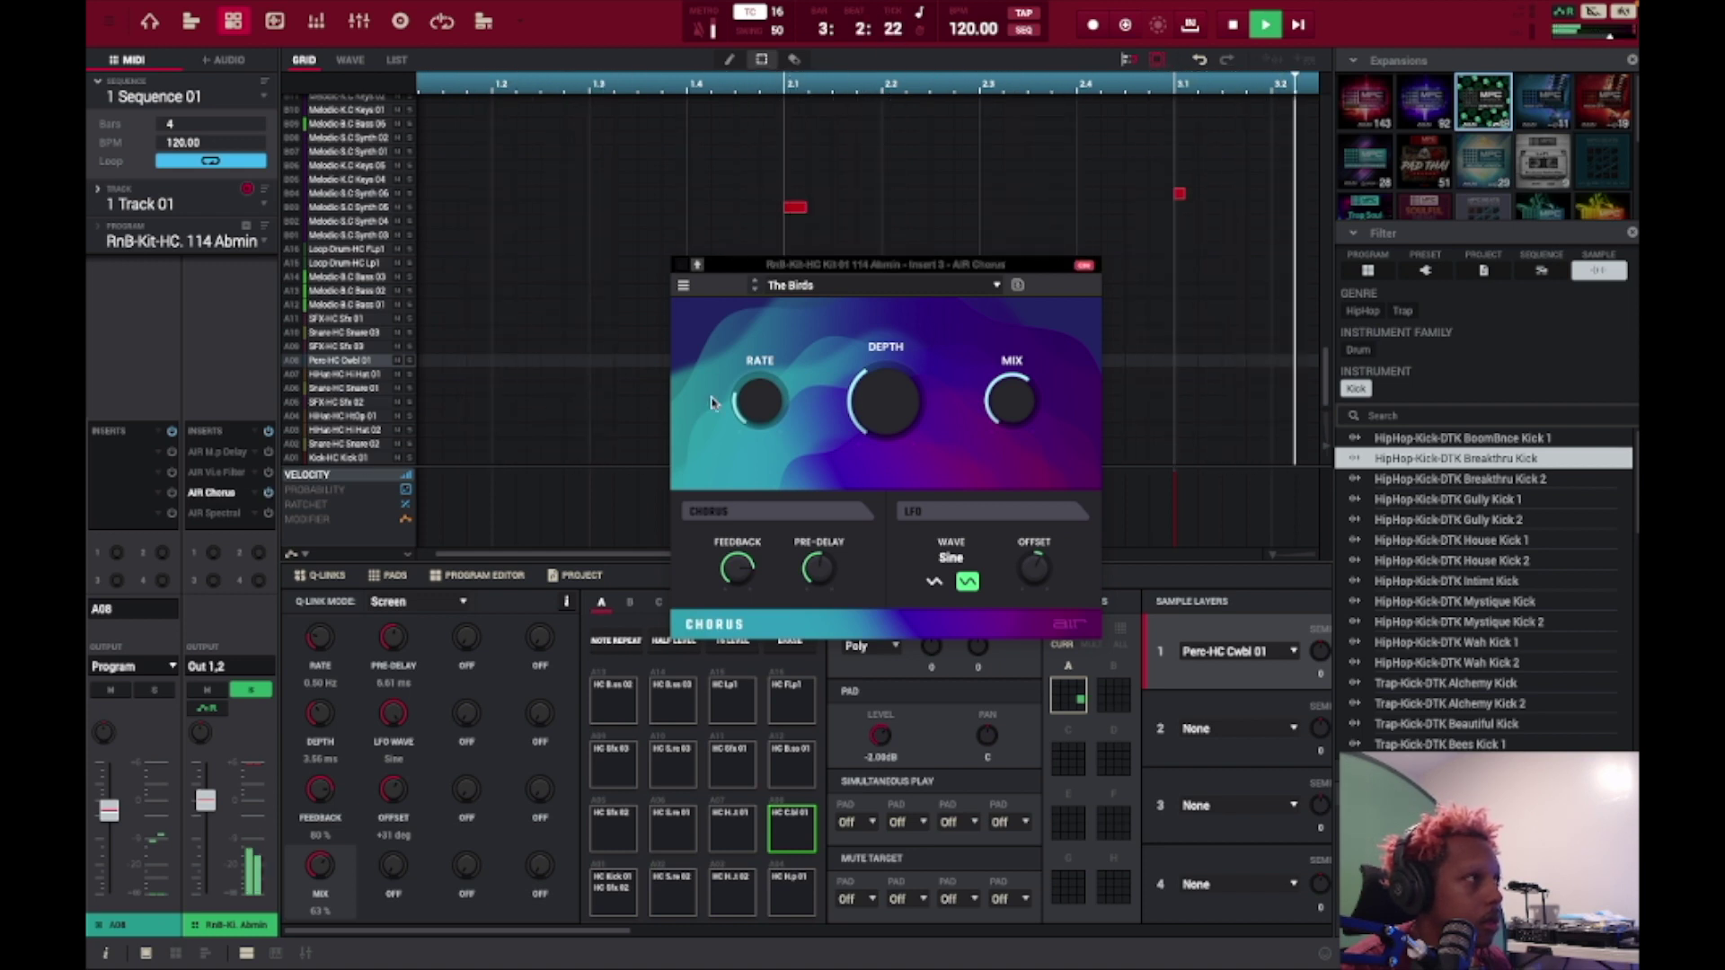
left_click_drag(759, 402, 760, 394)
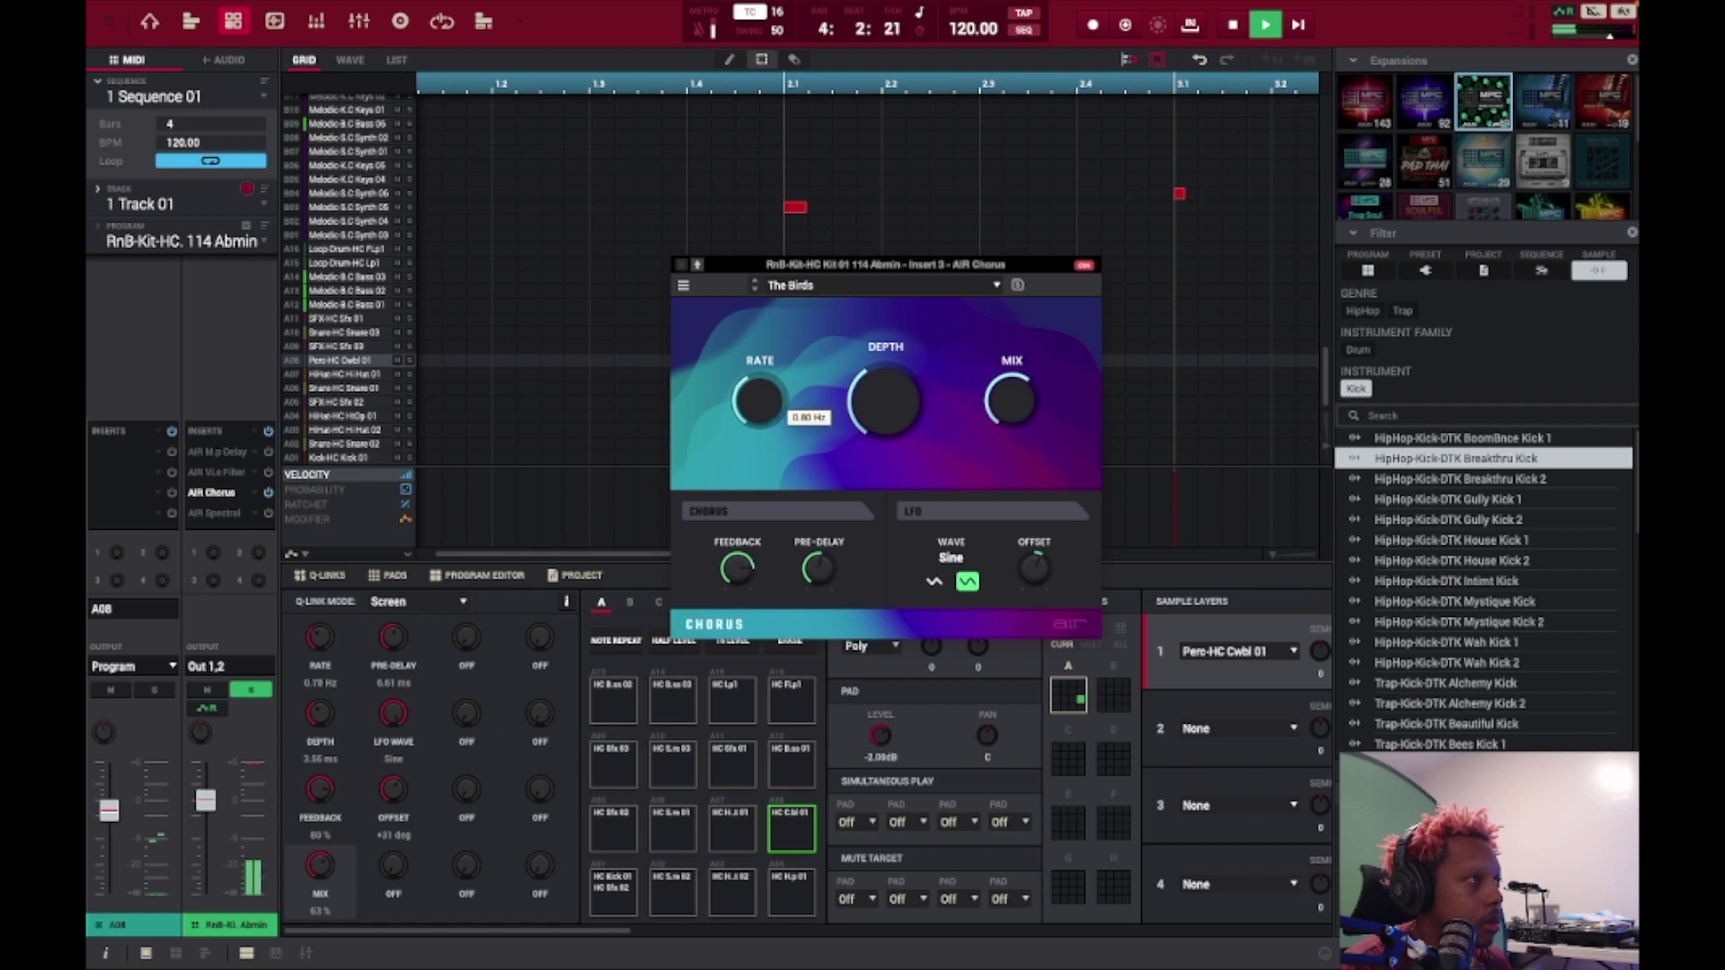
key("space")
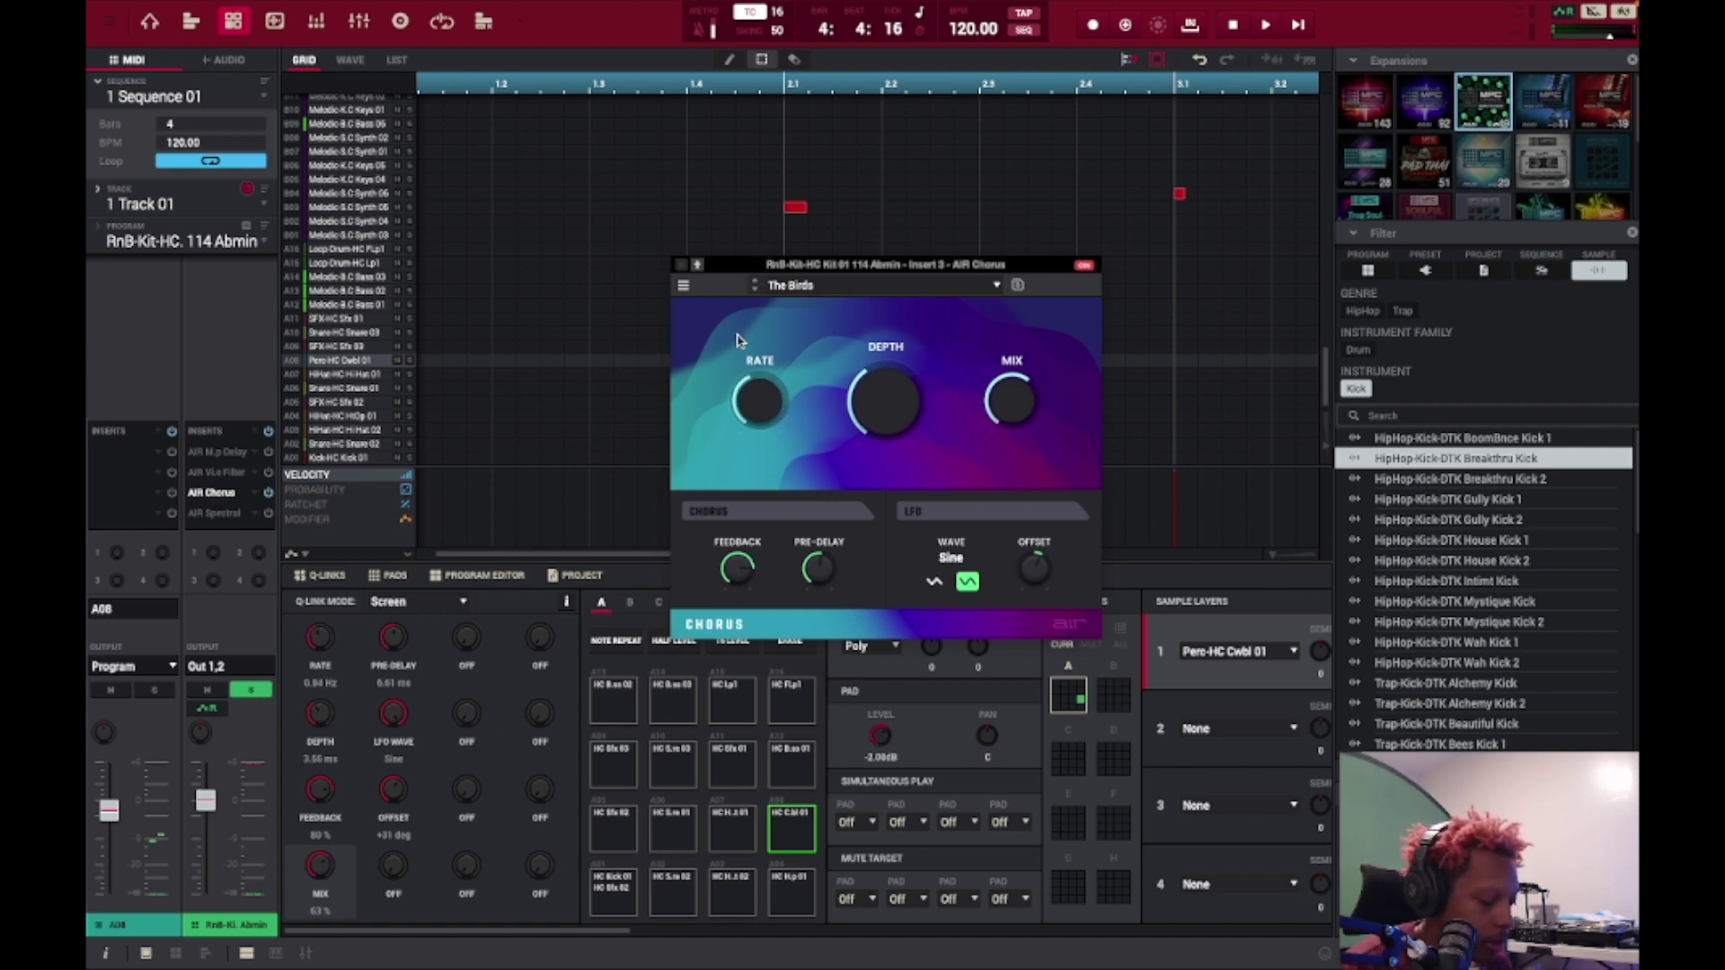
Step: Switch to Track 02, open its AIR Expander, lower threshold to -15.4 dB, and bypass it
left_click(162, 204)
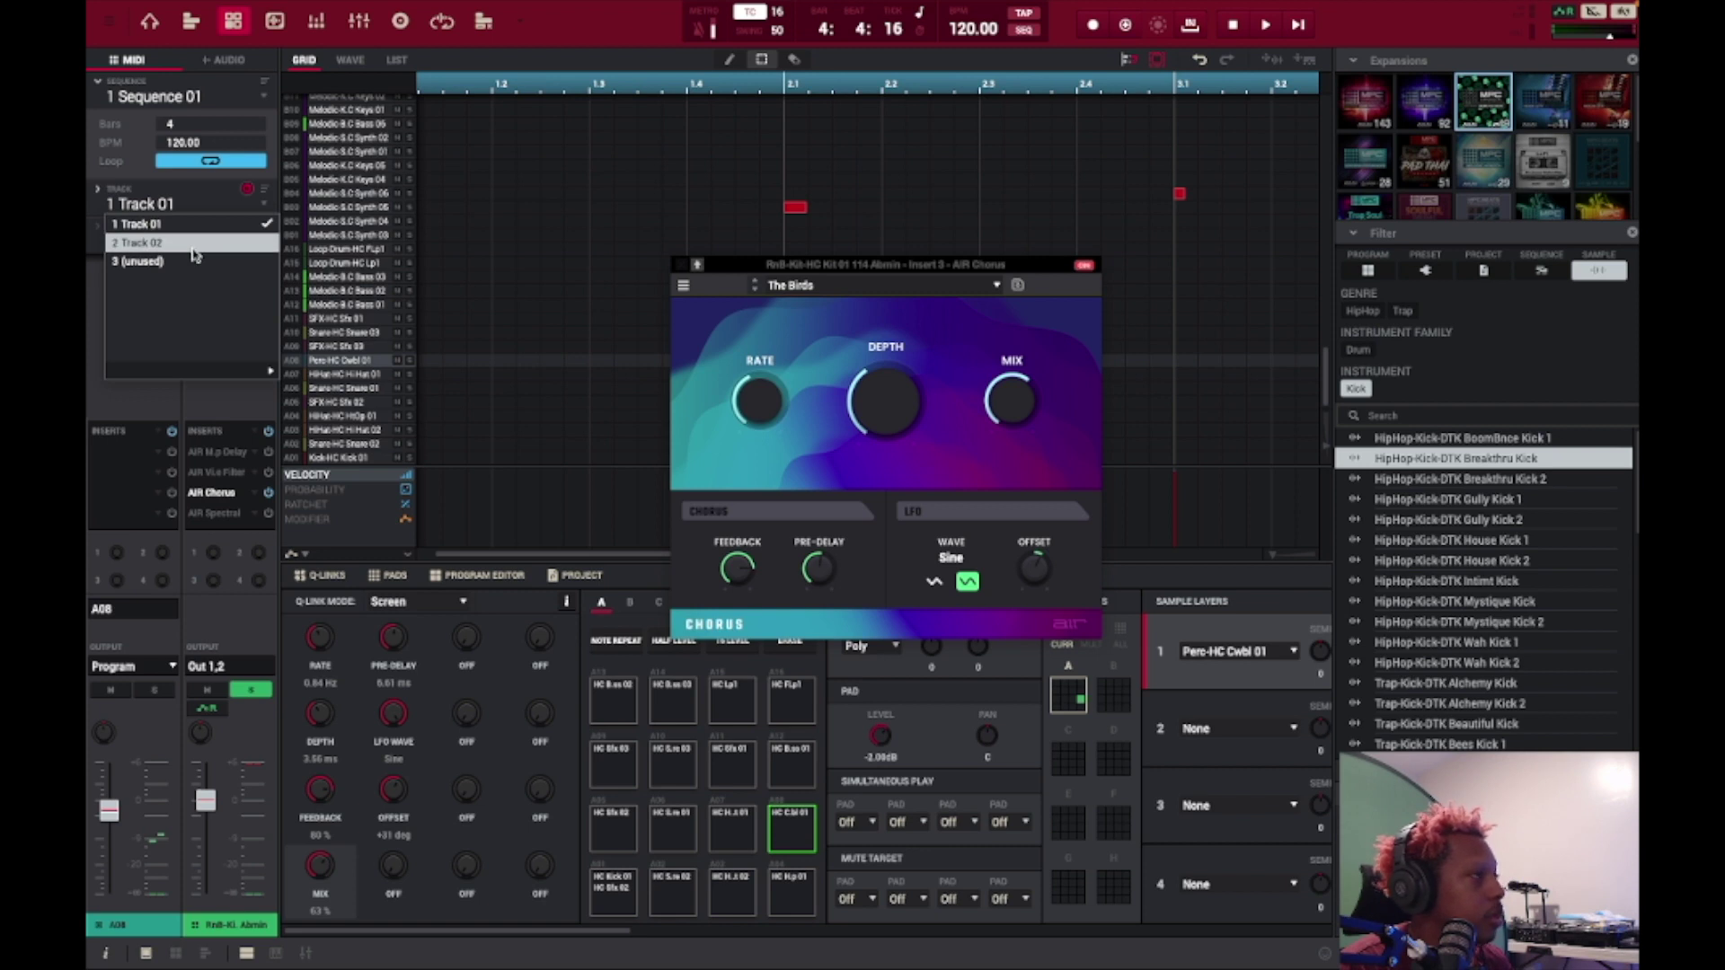
left_click(192, 244)
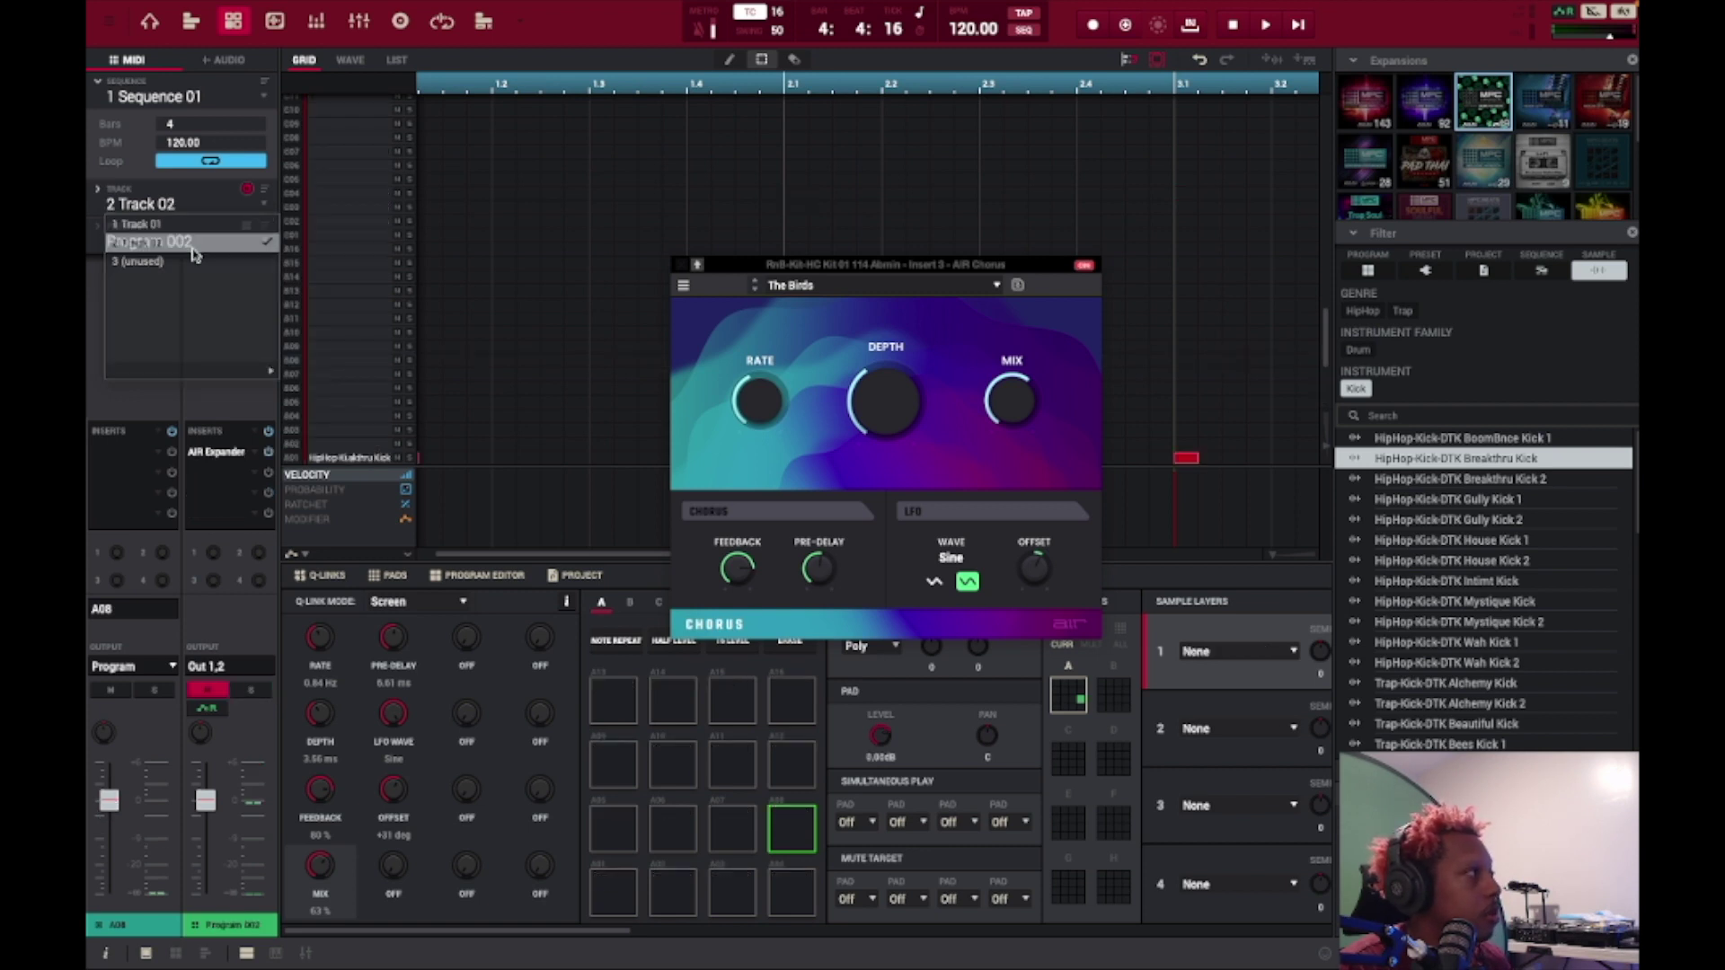
left_click(224, 454)
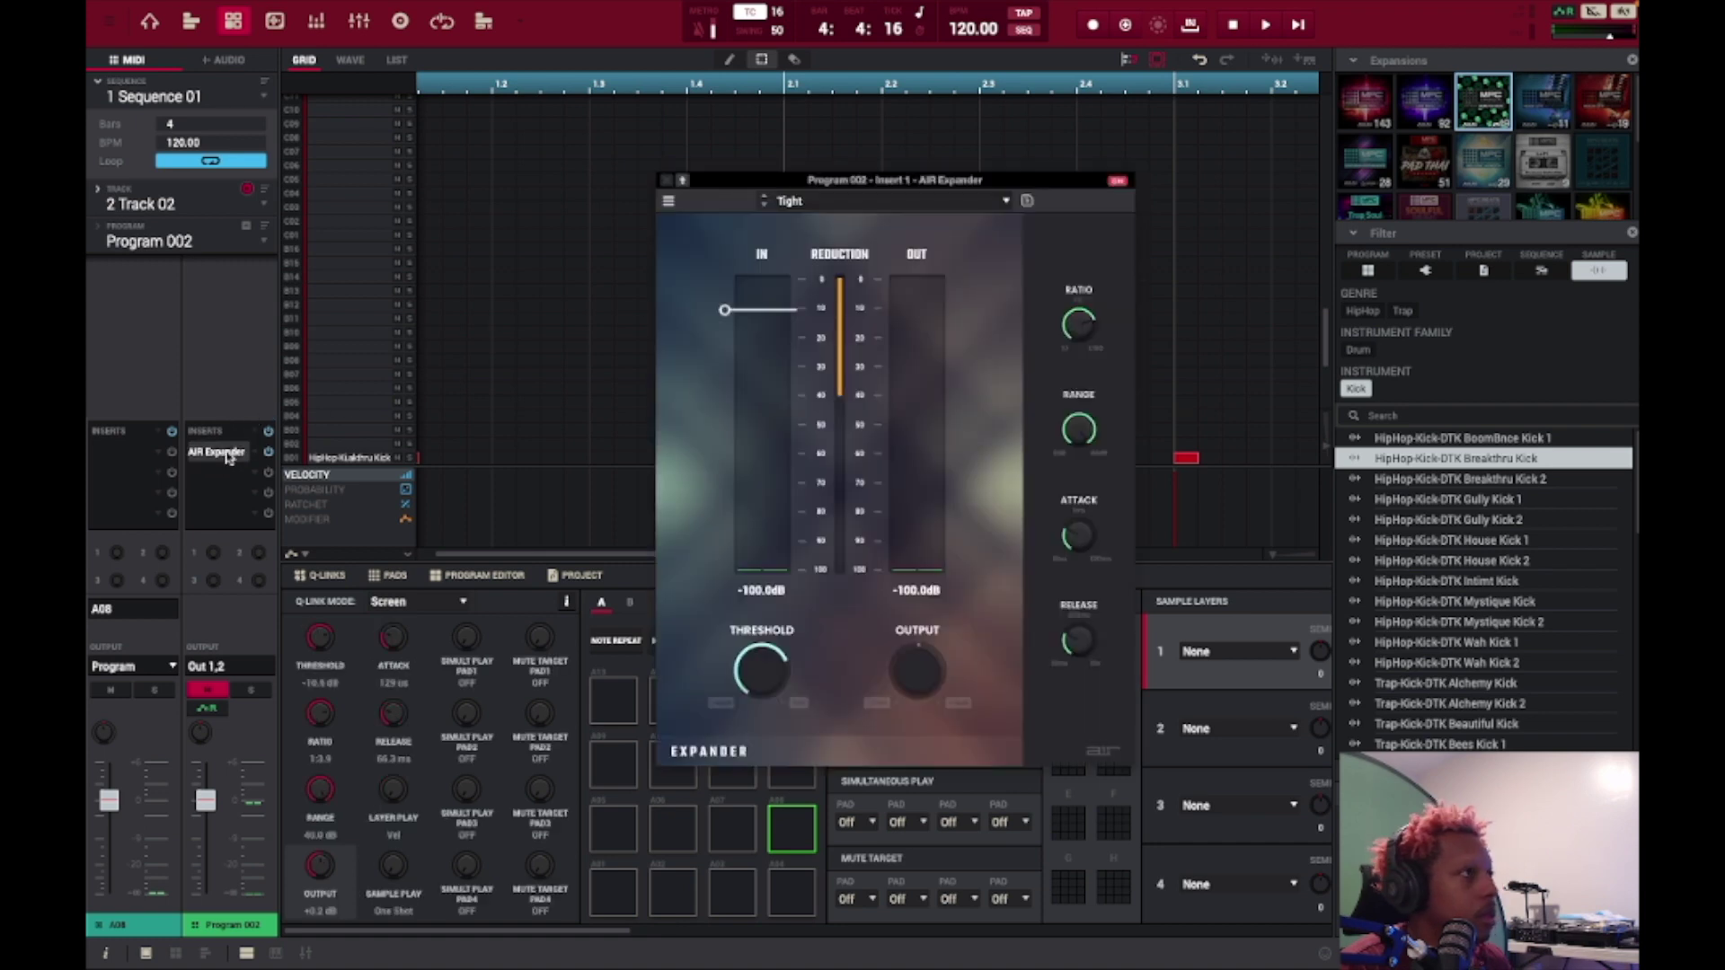
left_click_drag(778, 310, 780, 336)
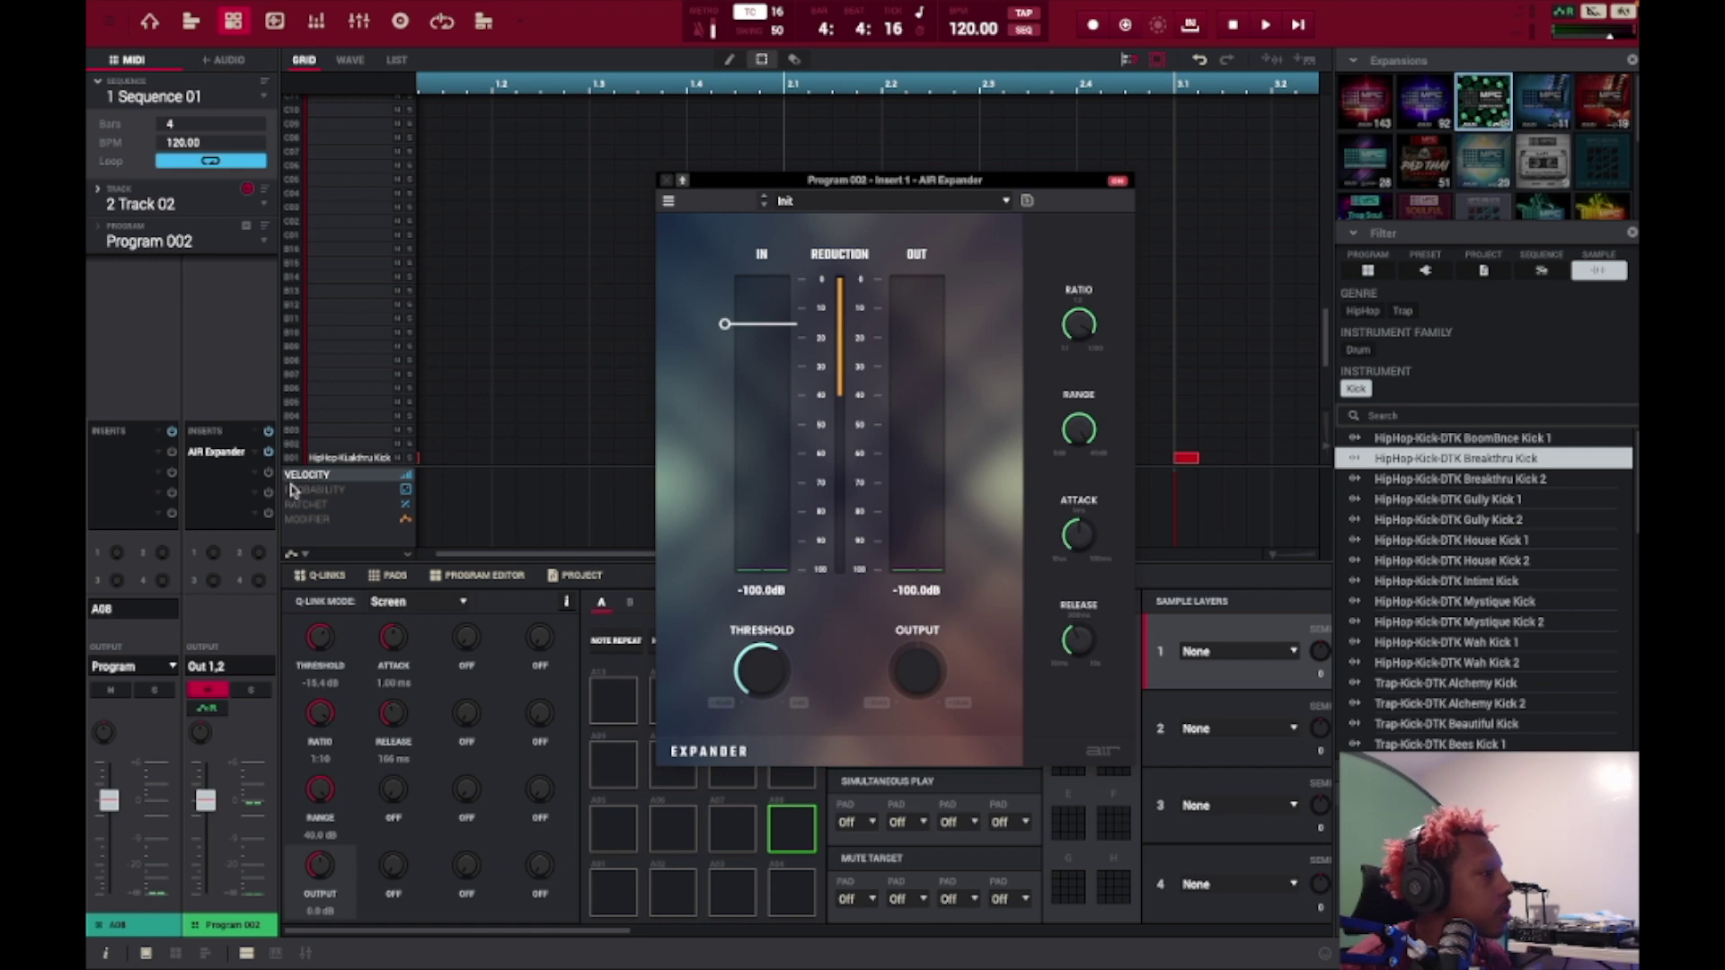
left_click(267, 453)
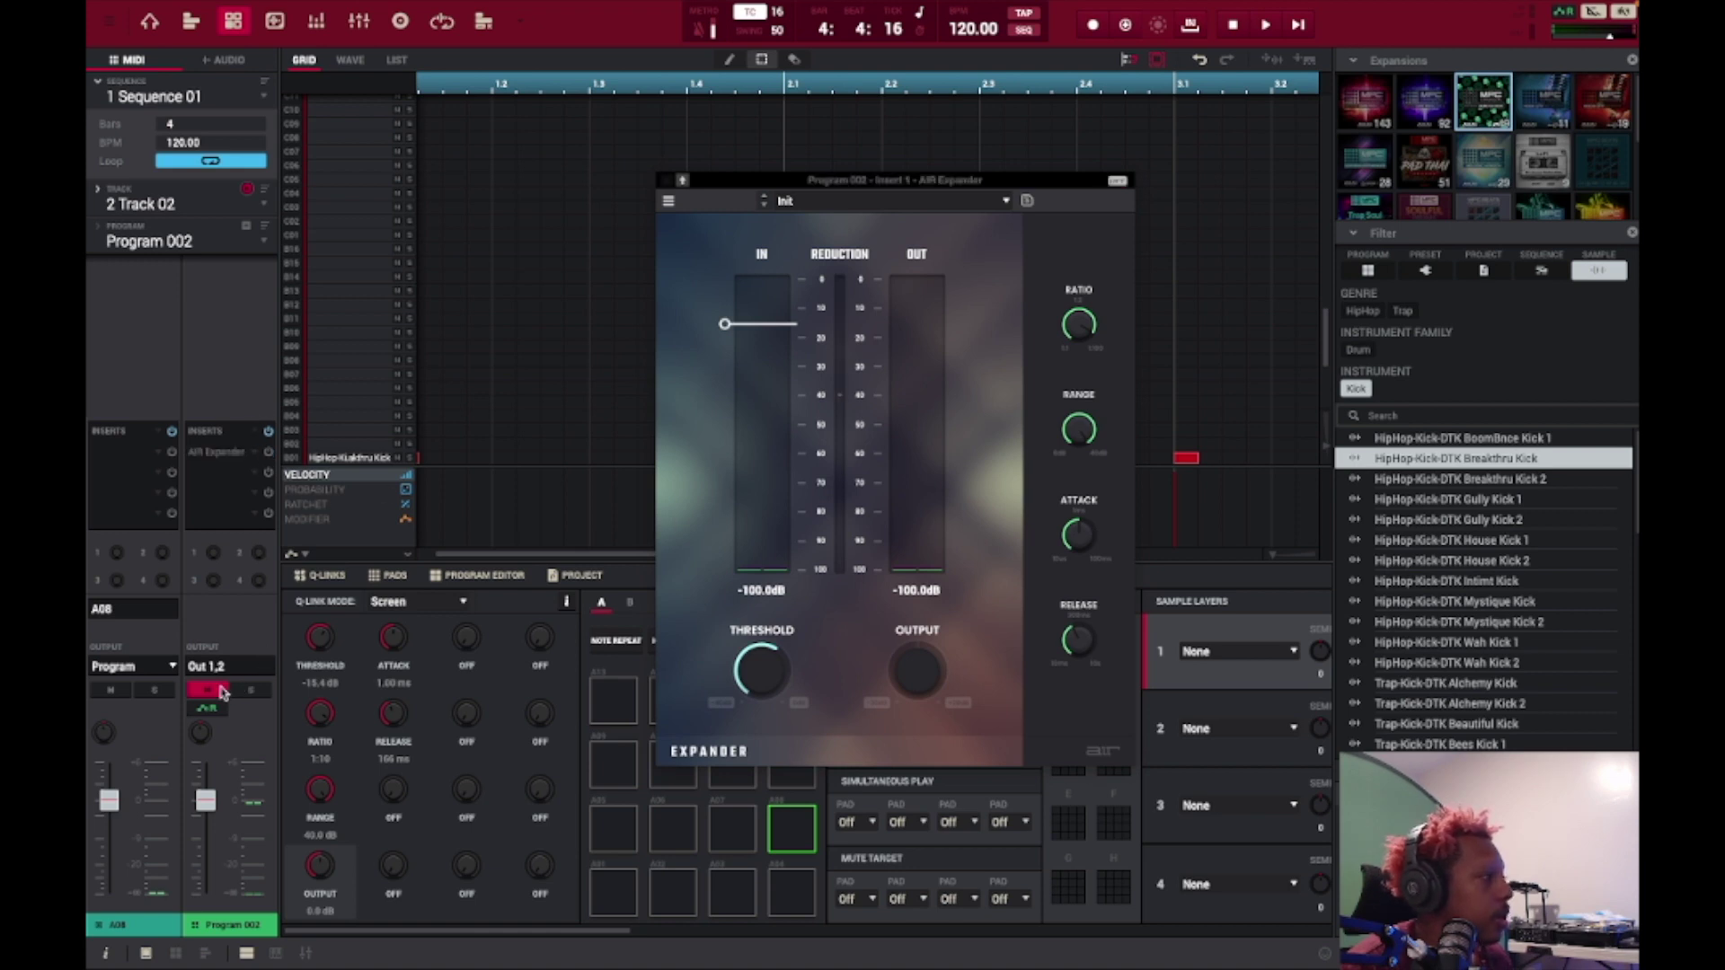
Step: Play the kick and load the Tight 808 expander preset
left_click(1189, 32)
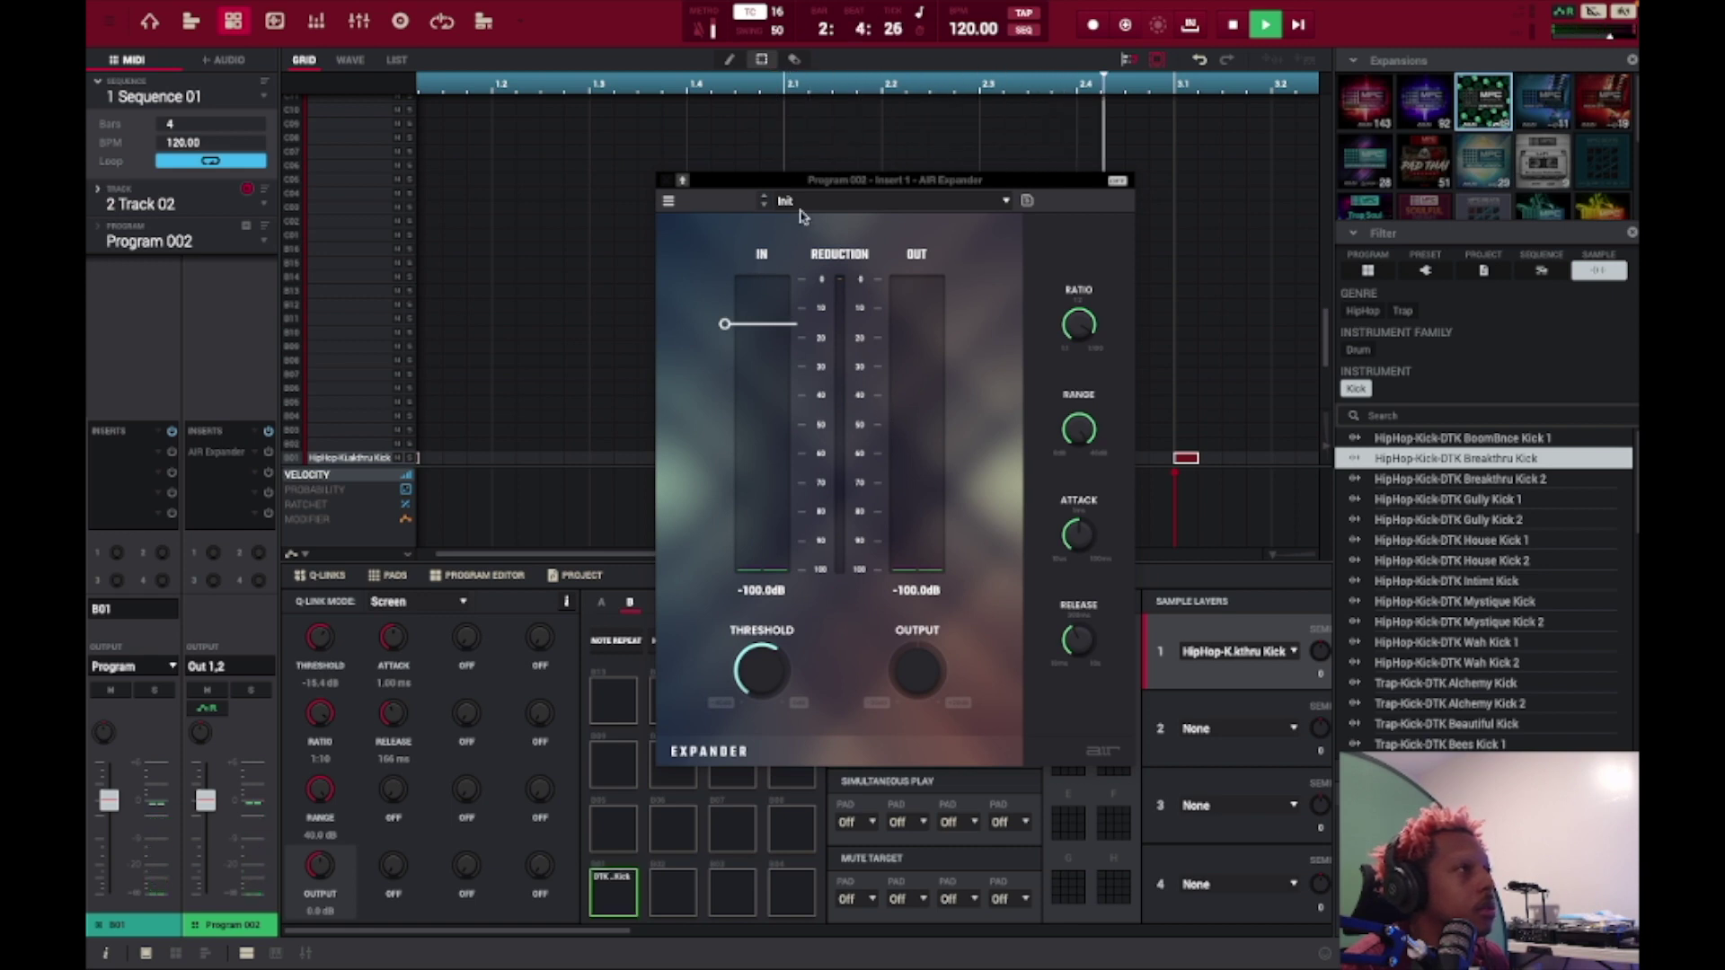
left_click(915, 199)
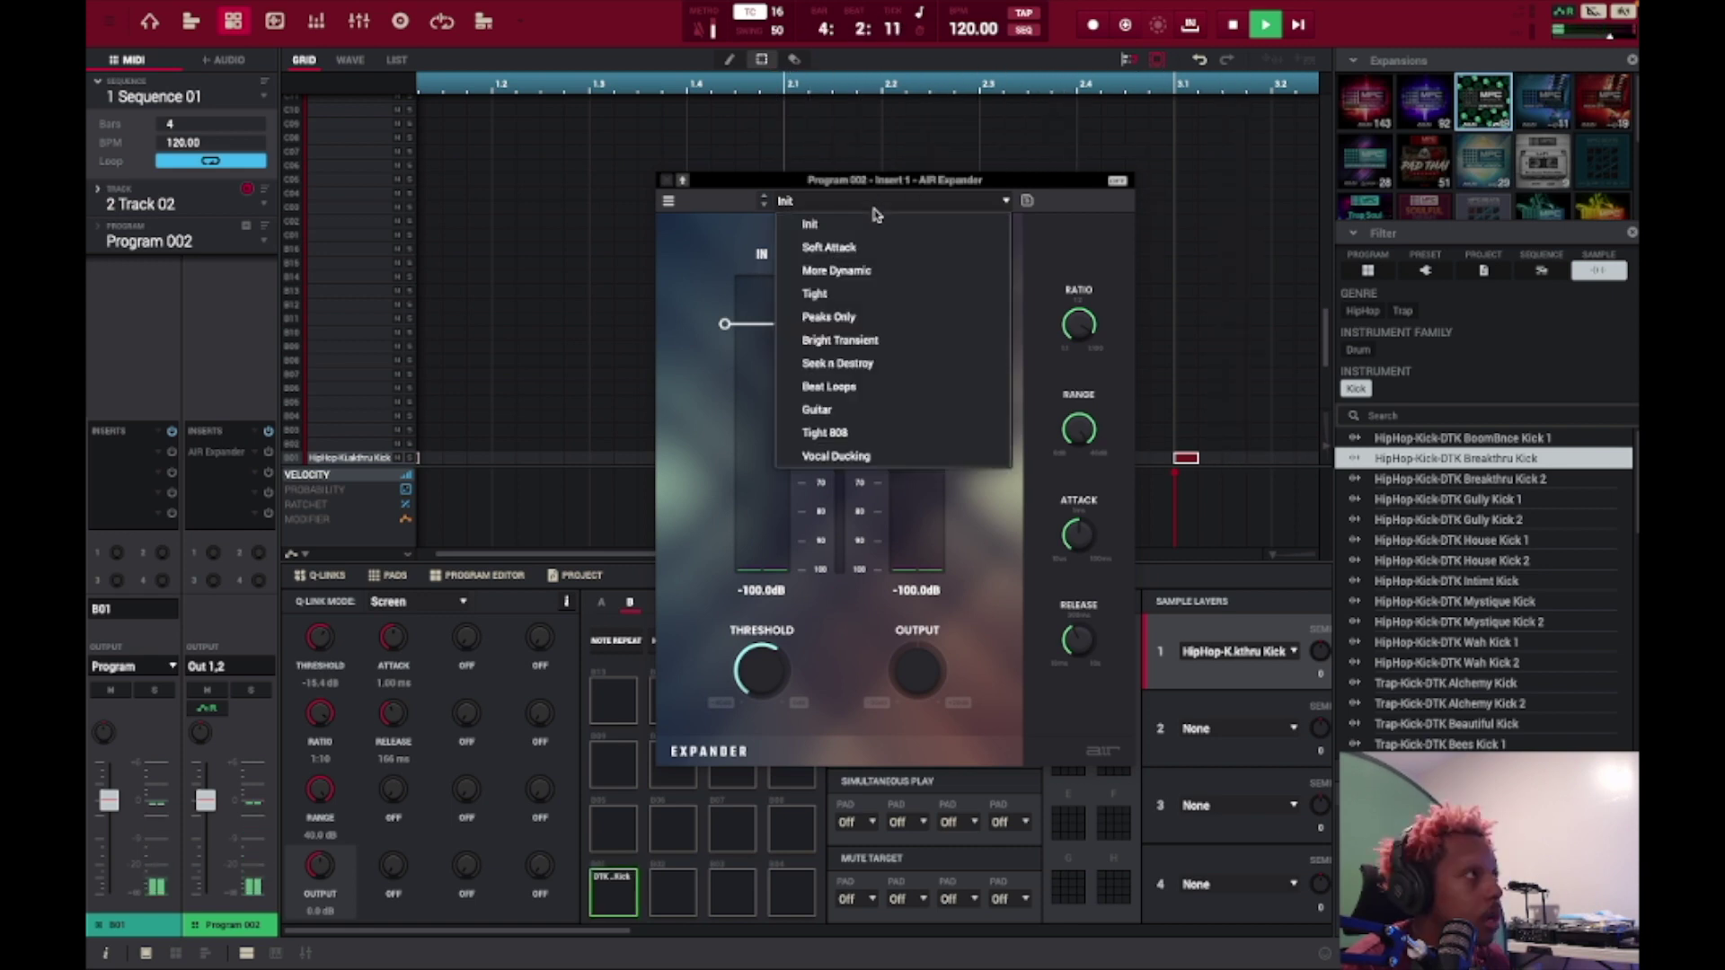
left_click(878, 435)
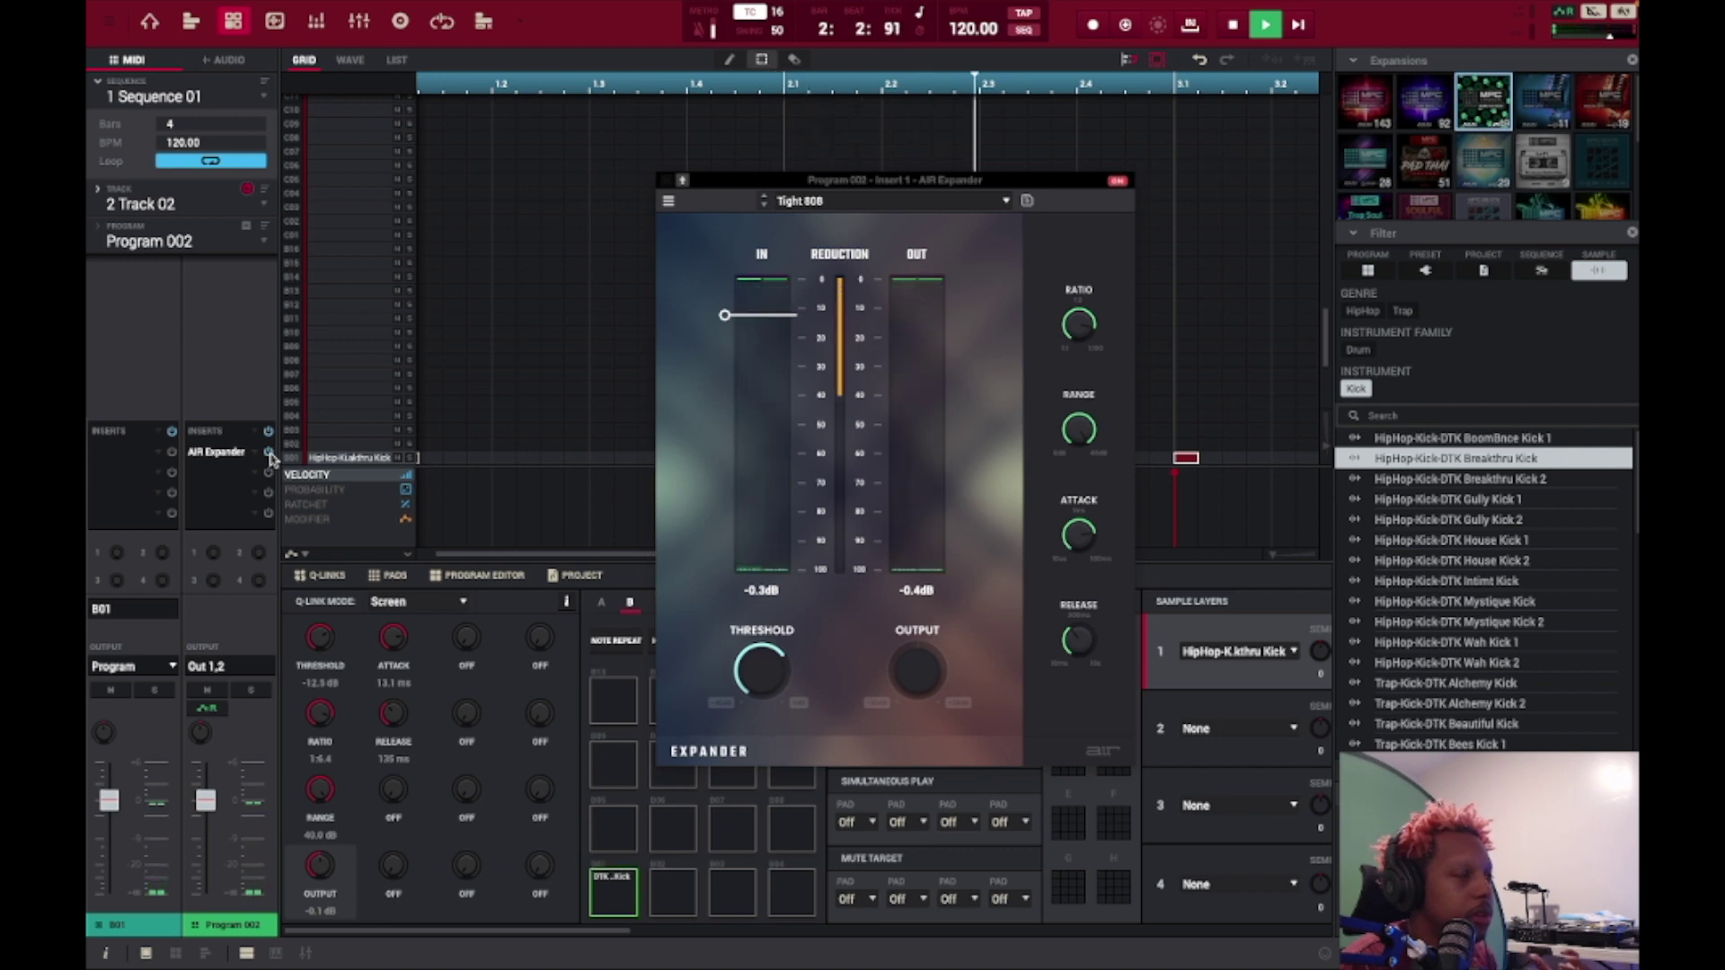
key("space")
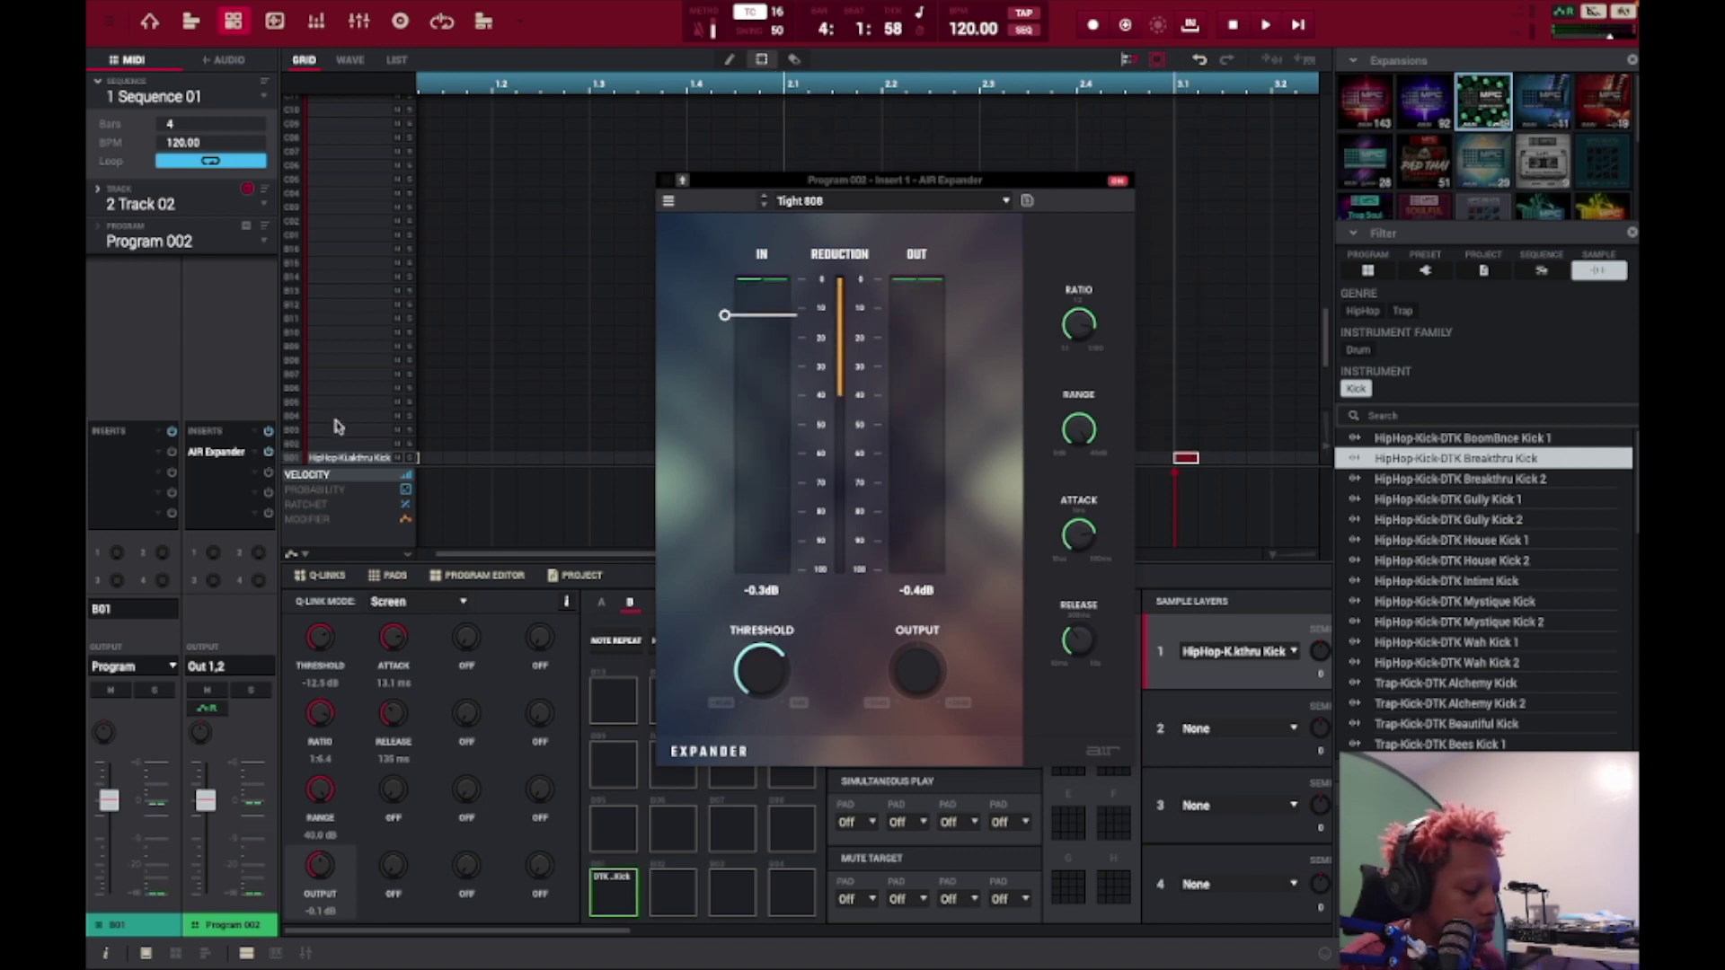
Step: Reset the expander to the Init preset and start playback
left_click(988, 209)
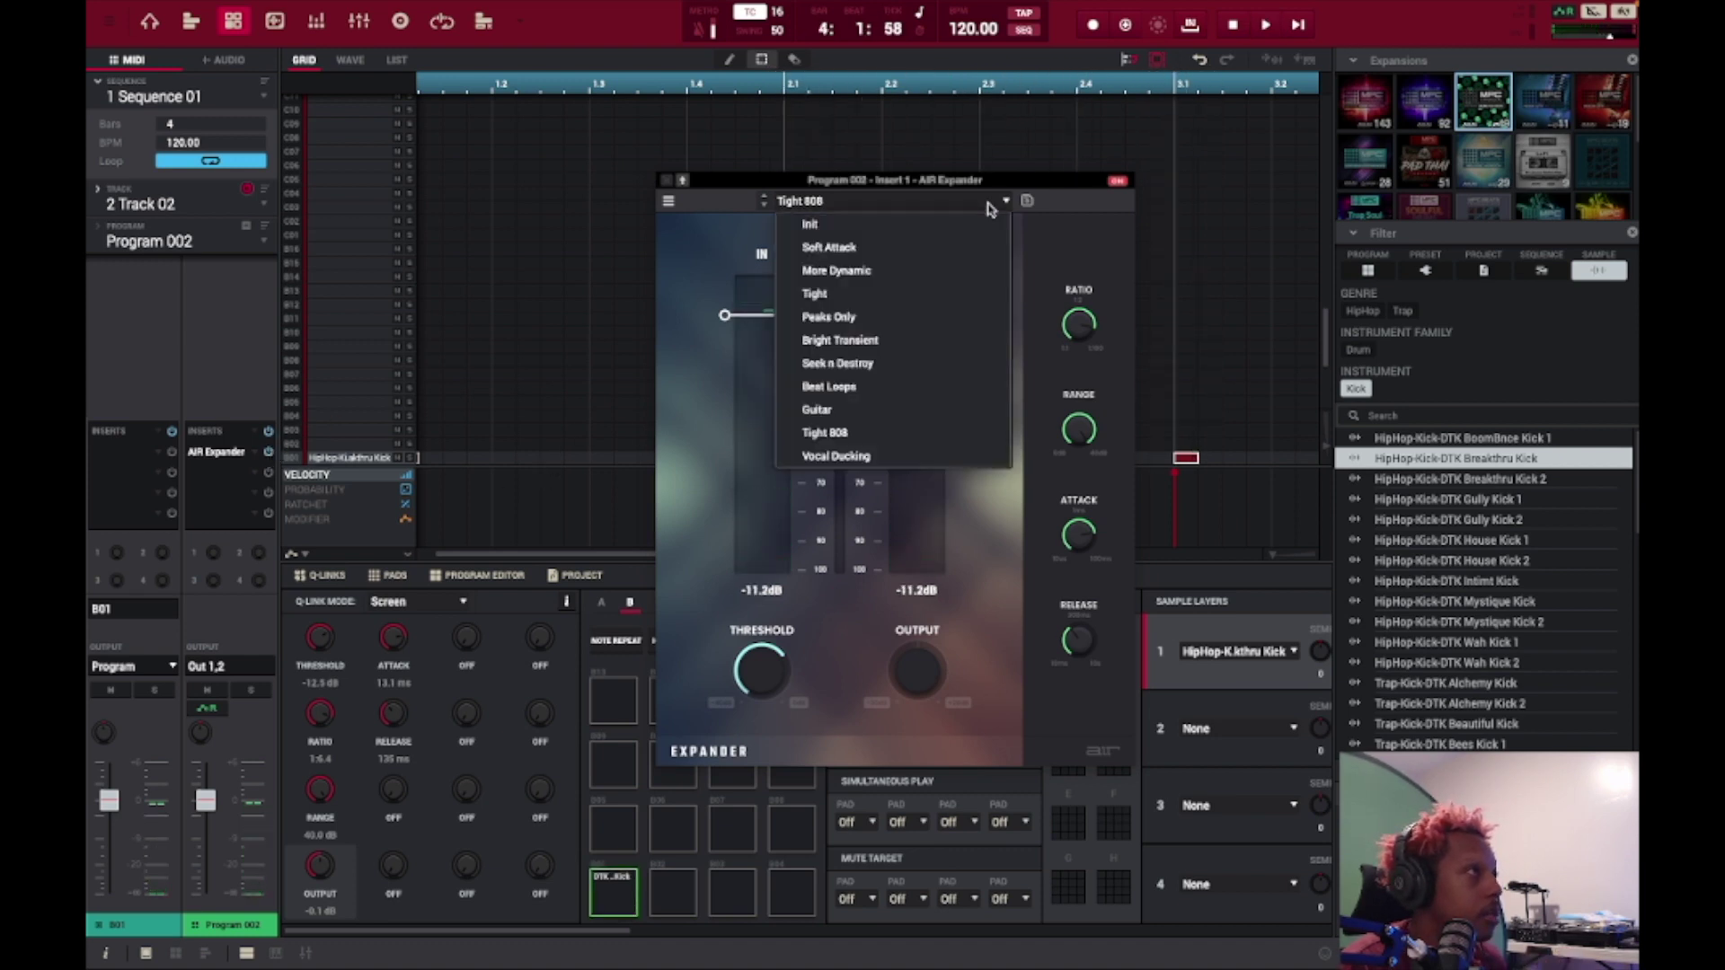
left_click(984, 222)
key("space")
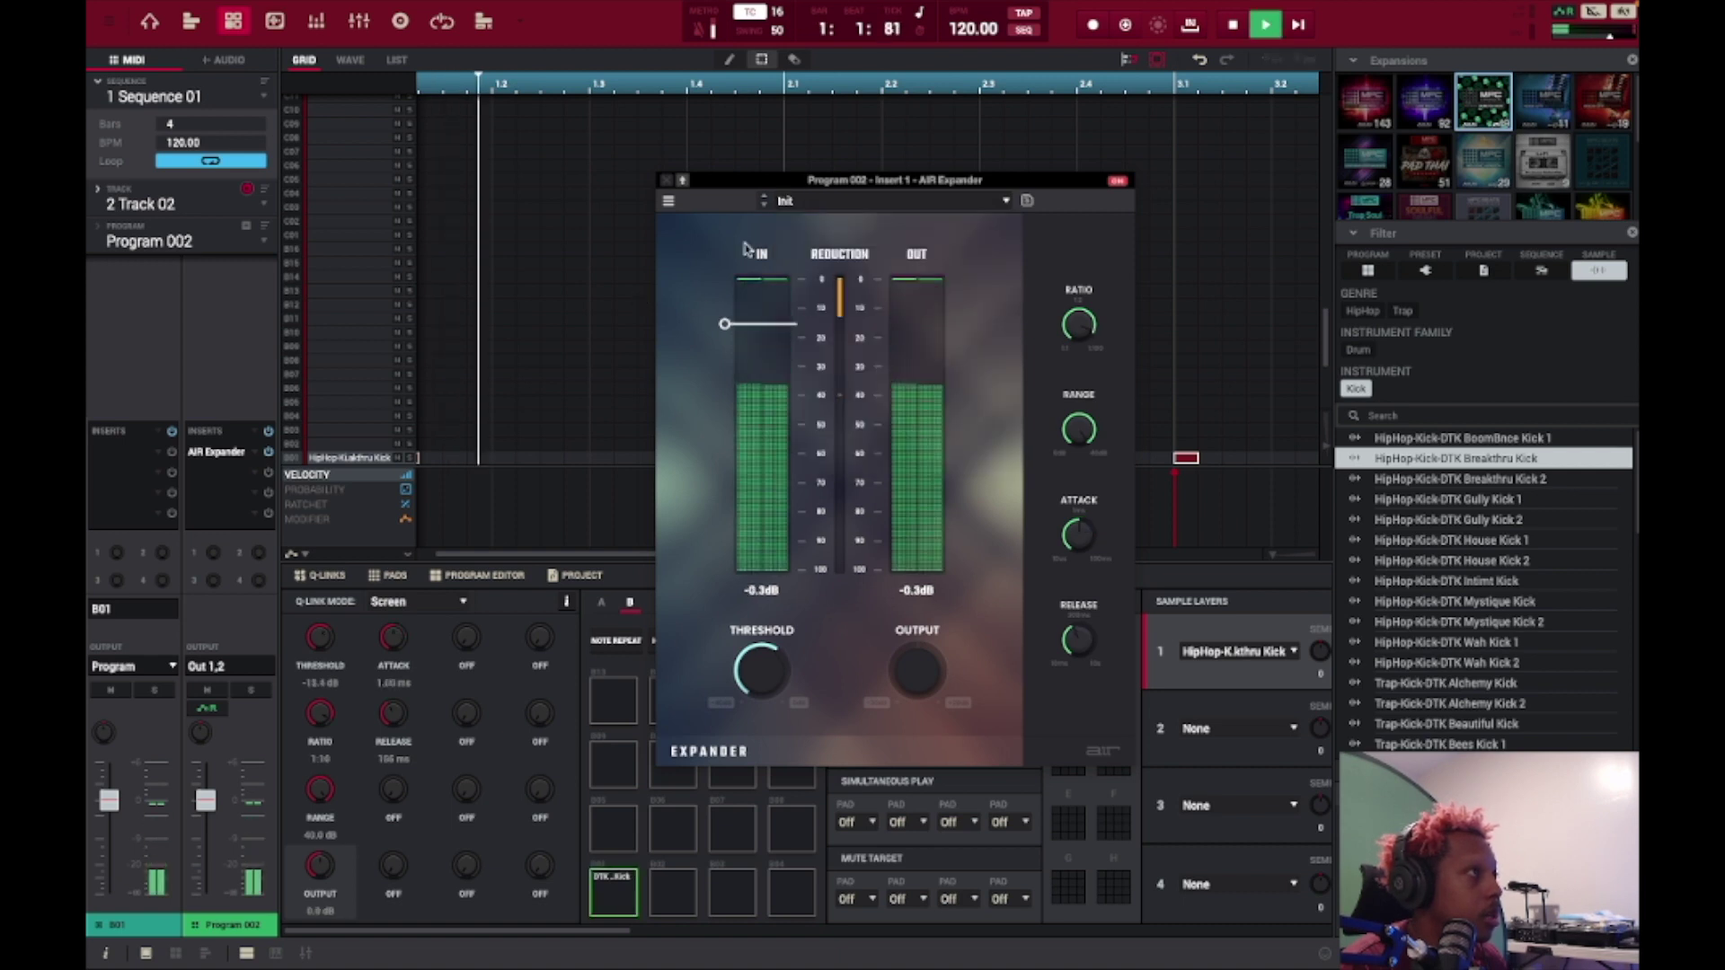
Step: Load the Soft Attack expander preset and raise its threshold to 0.0 dB
left_click(861, 202)
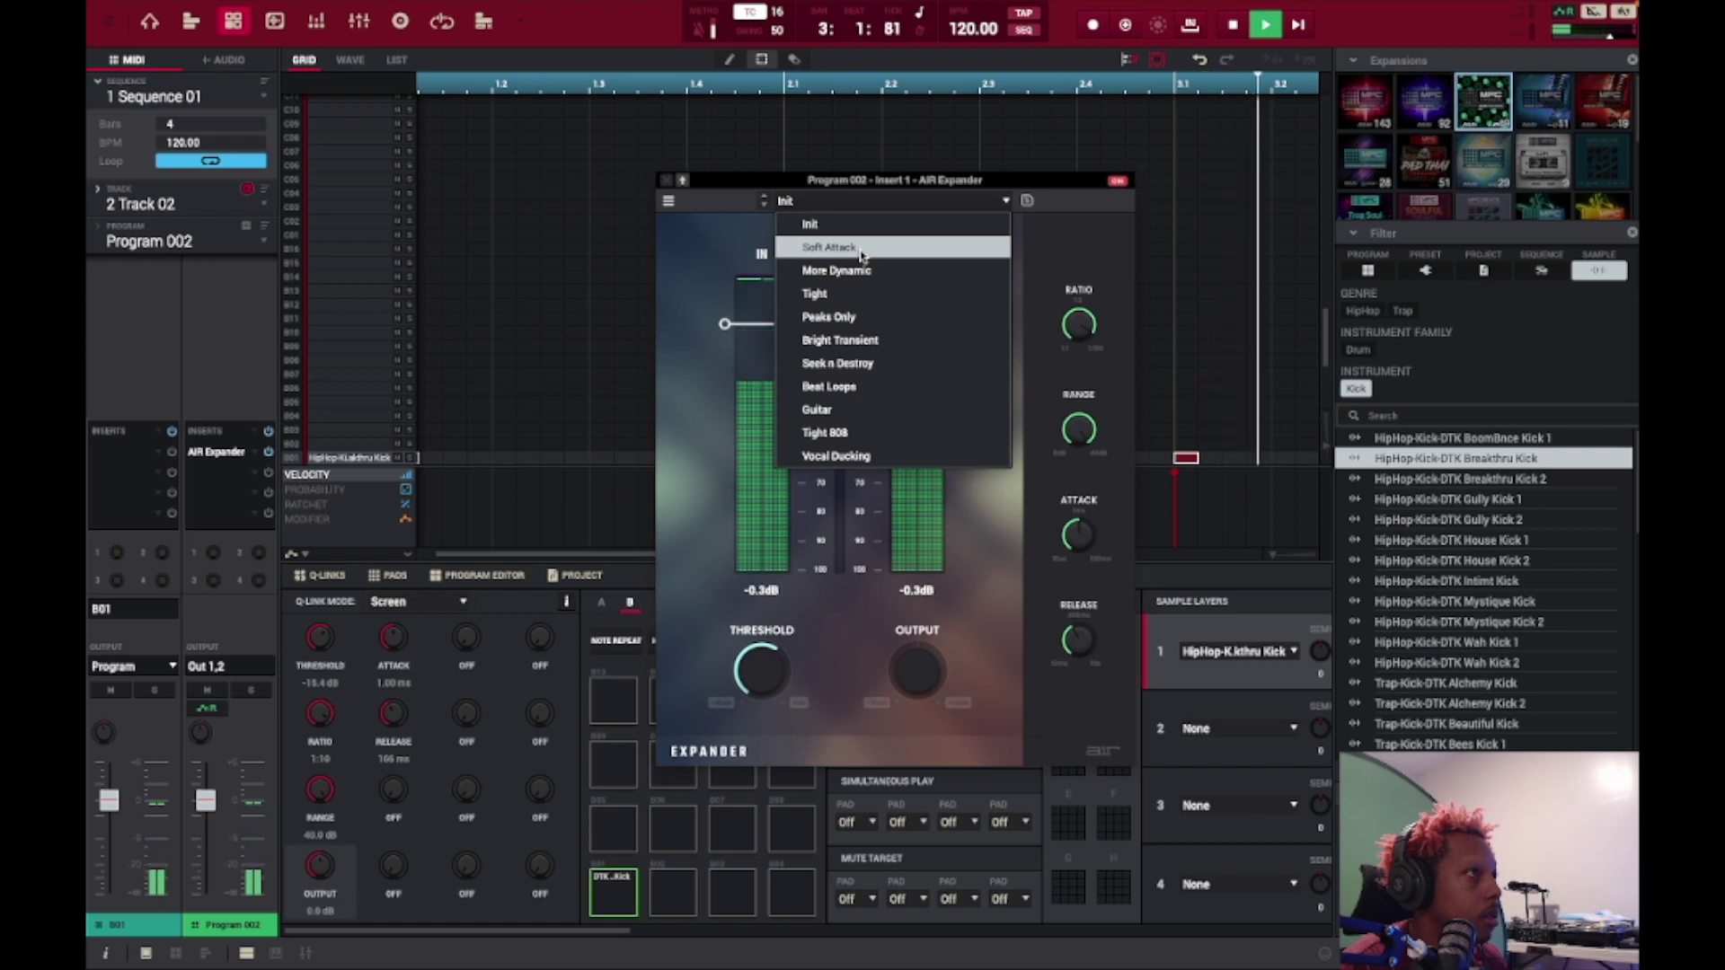
left_click(861, 248)
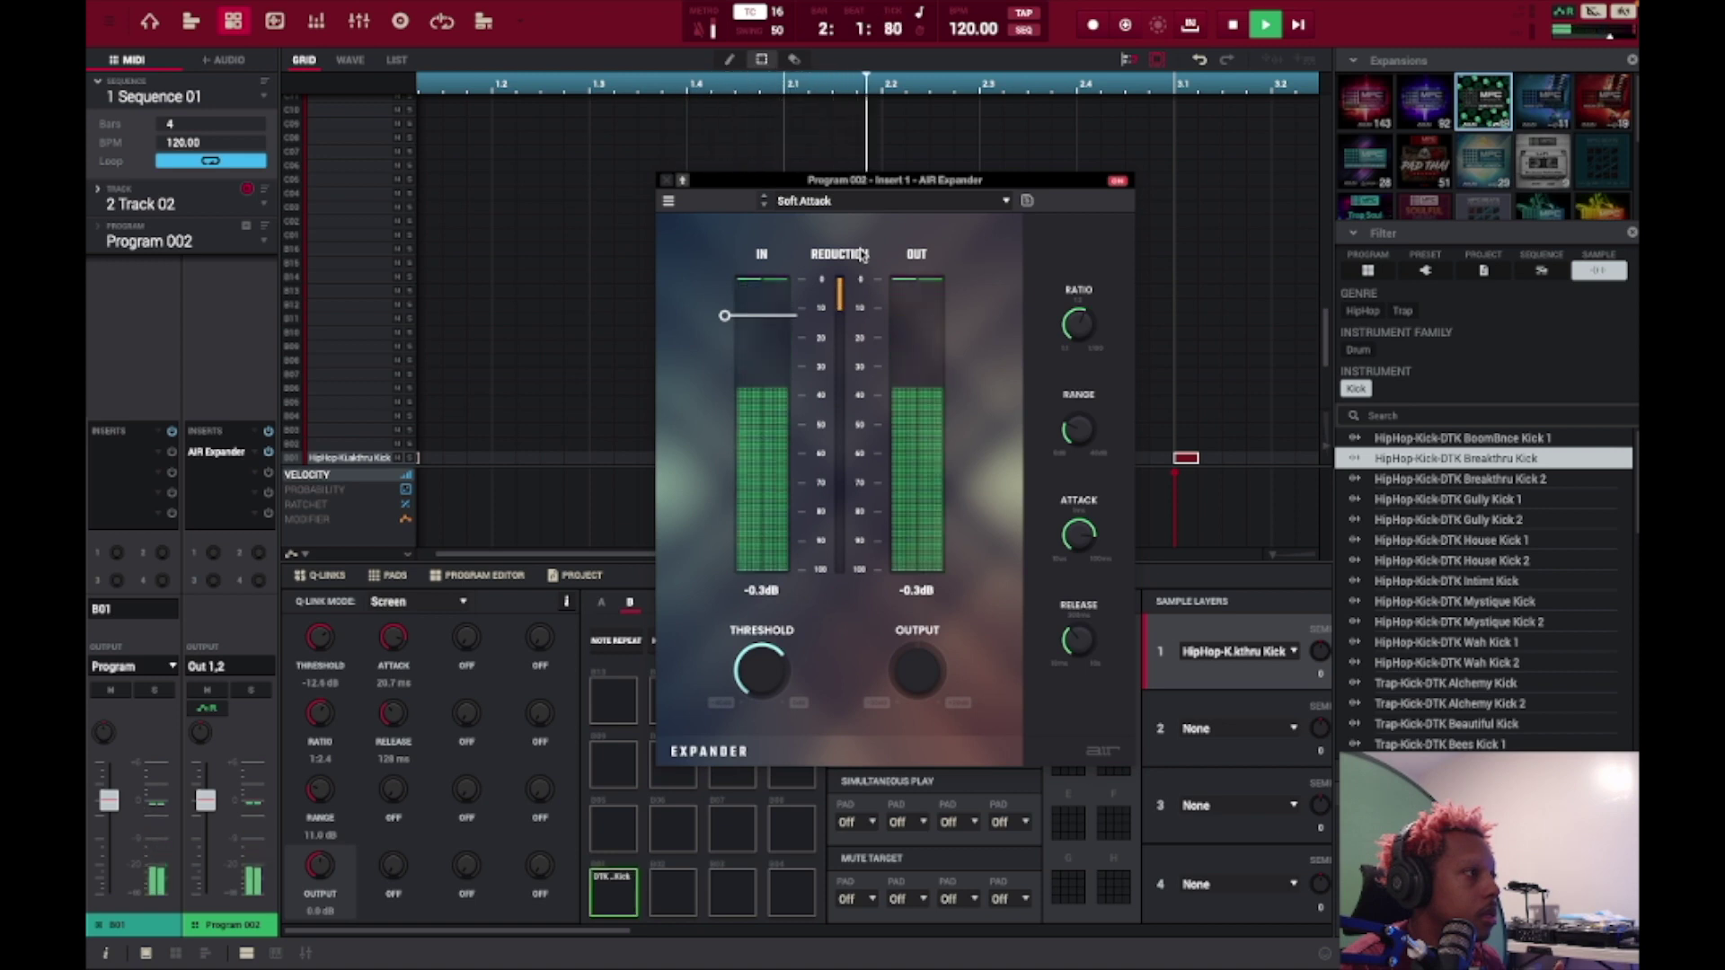
mouse_move(768, 634)
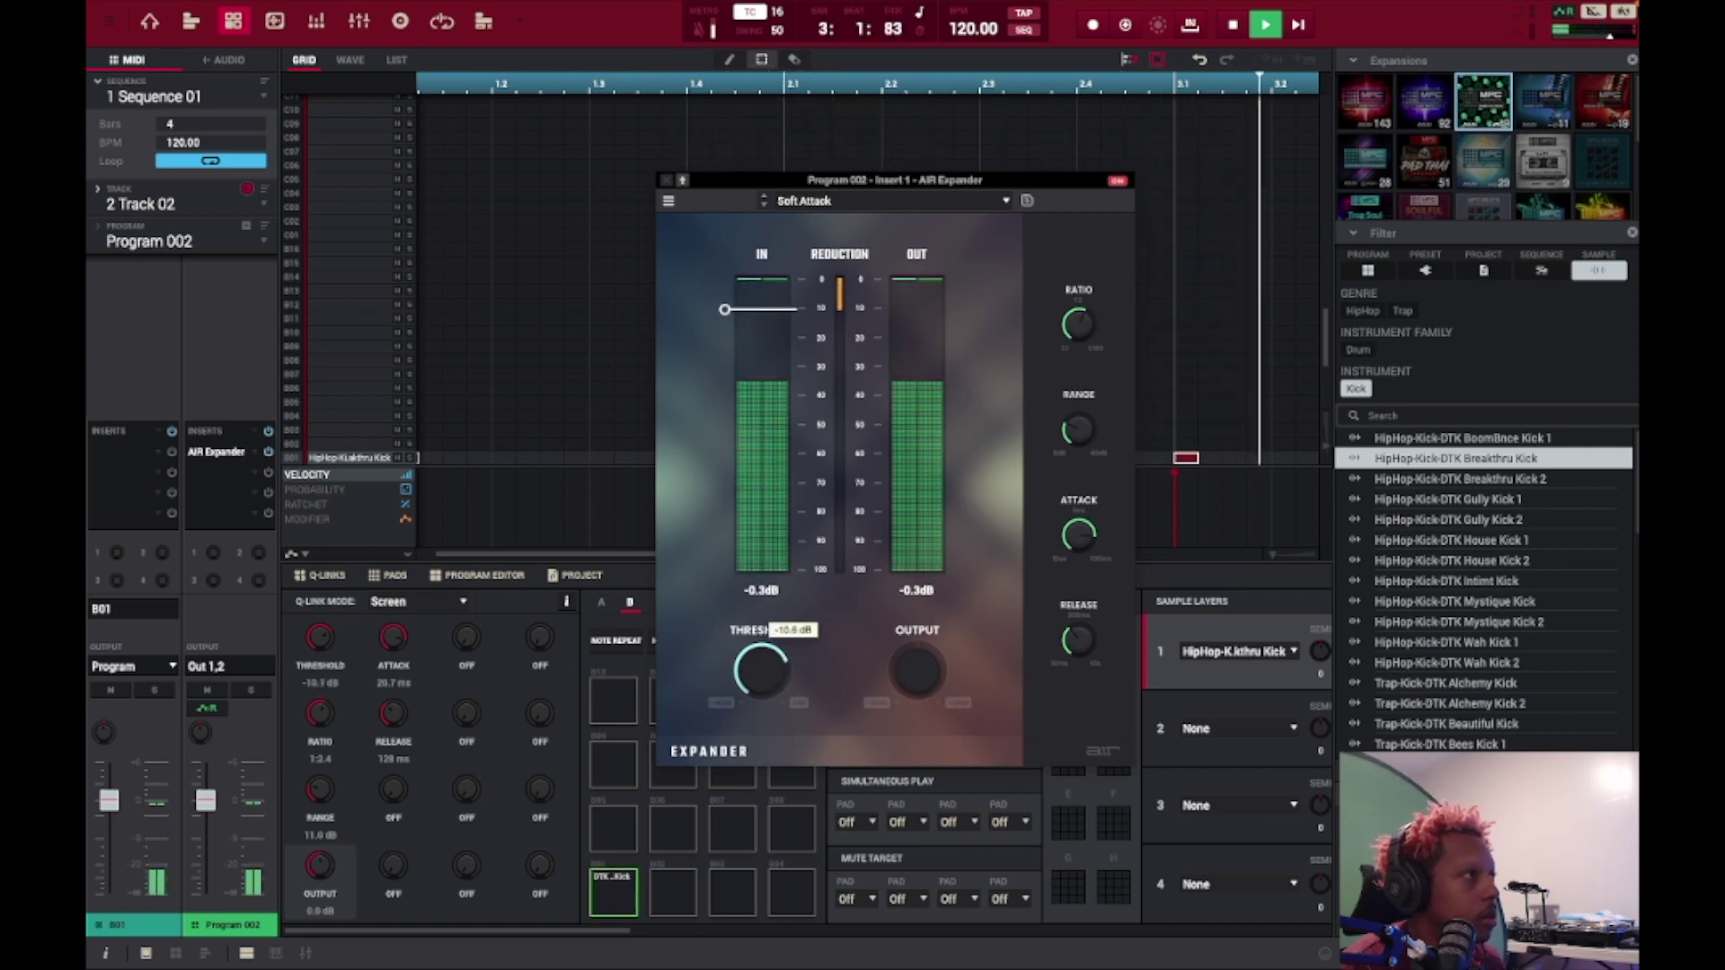
scroll(768, 633, "up", 3)
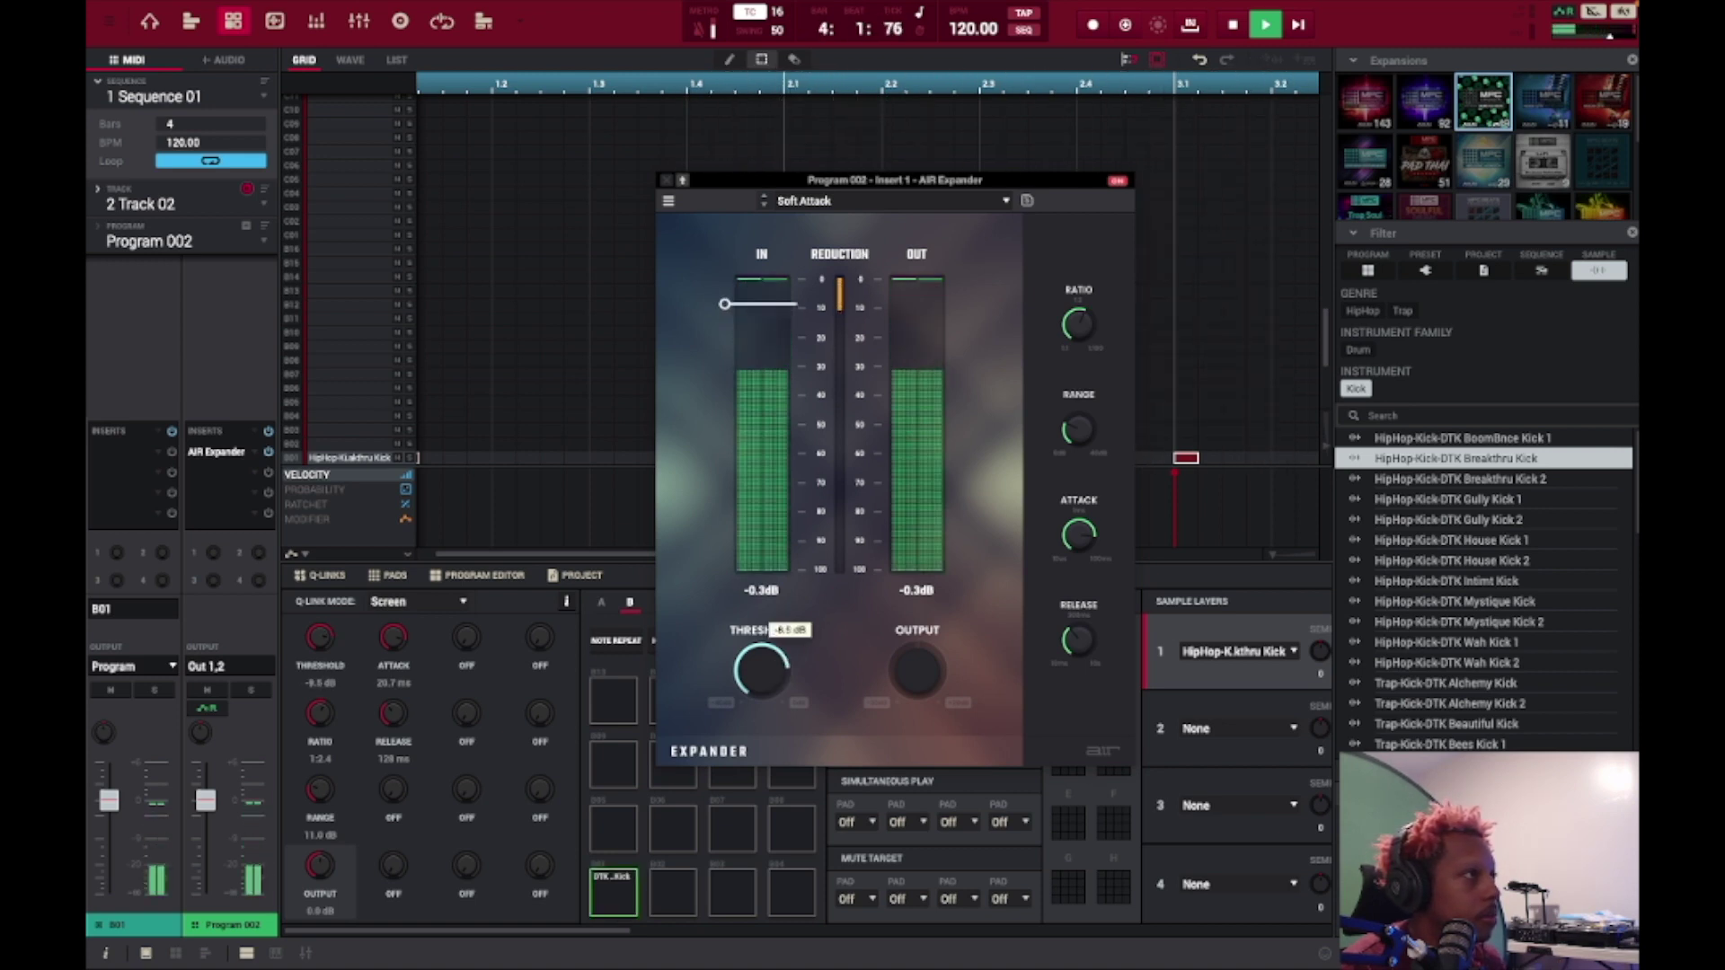
scroll(769, 633, "up", 4)
scroll(769, 633, "up", 4)
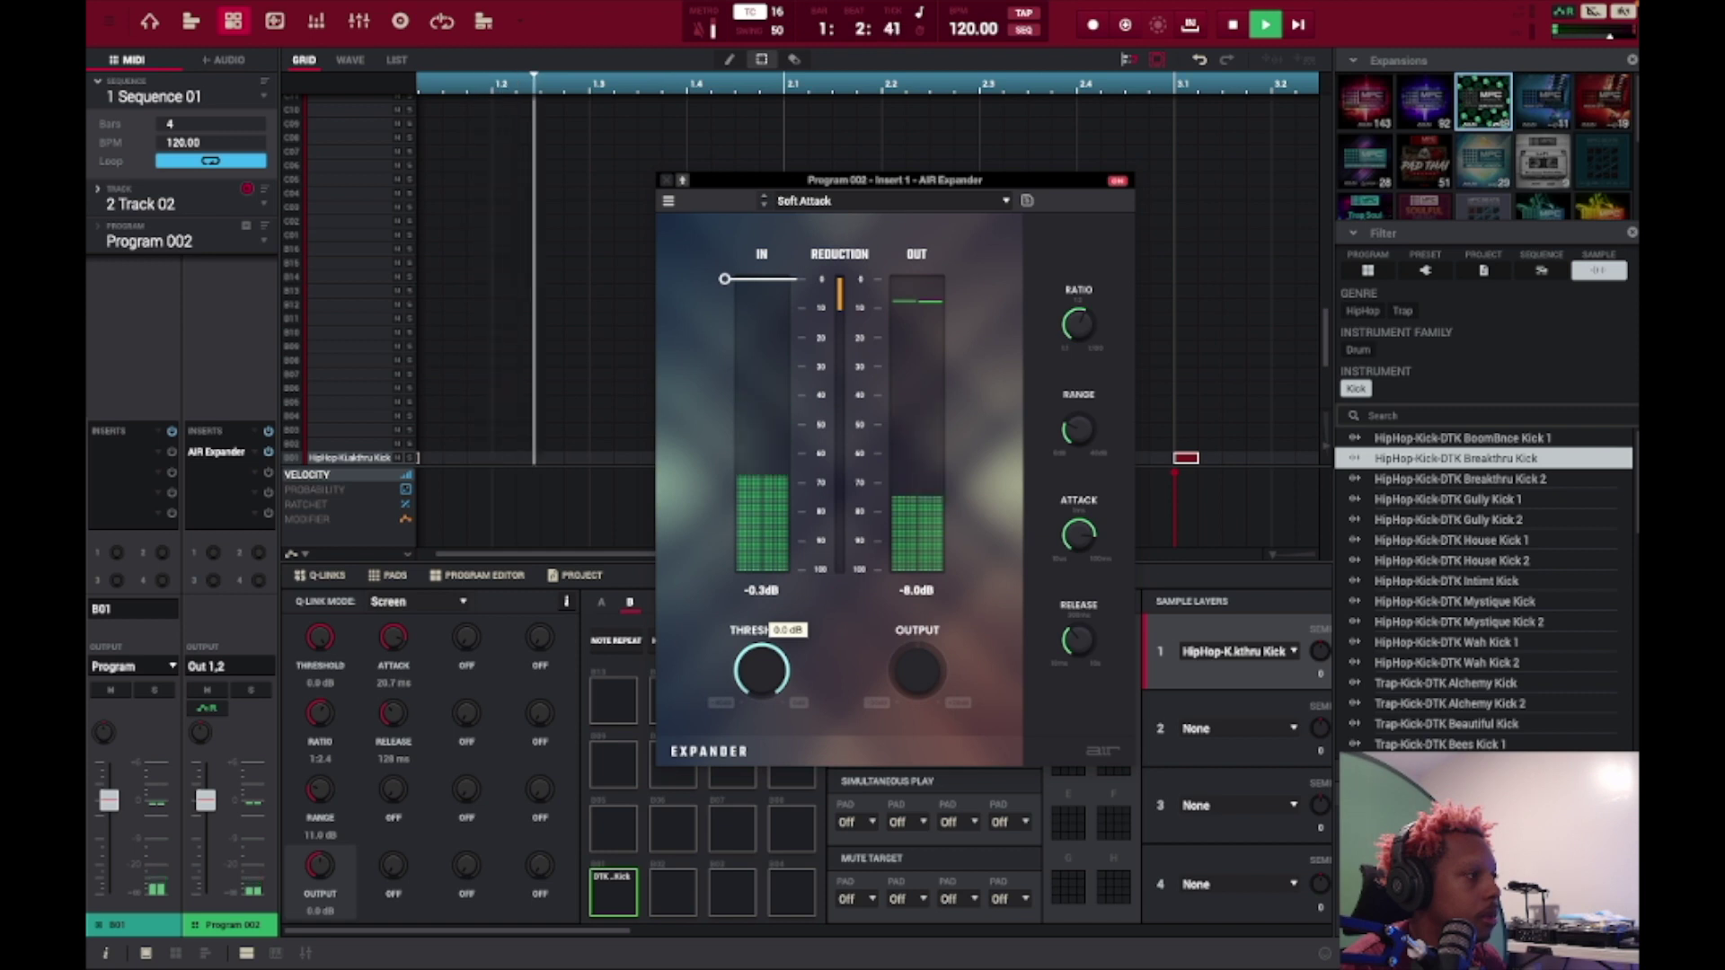
key("space")
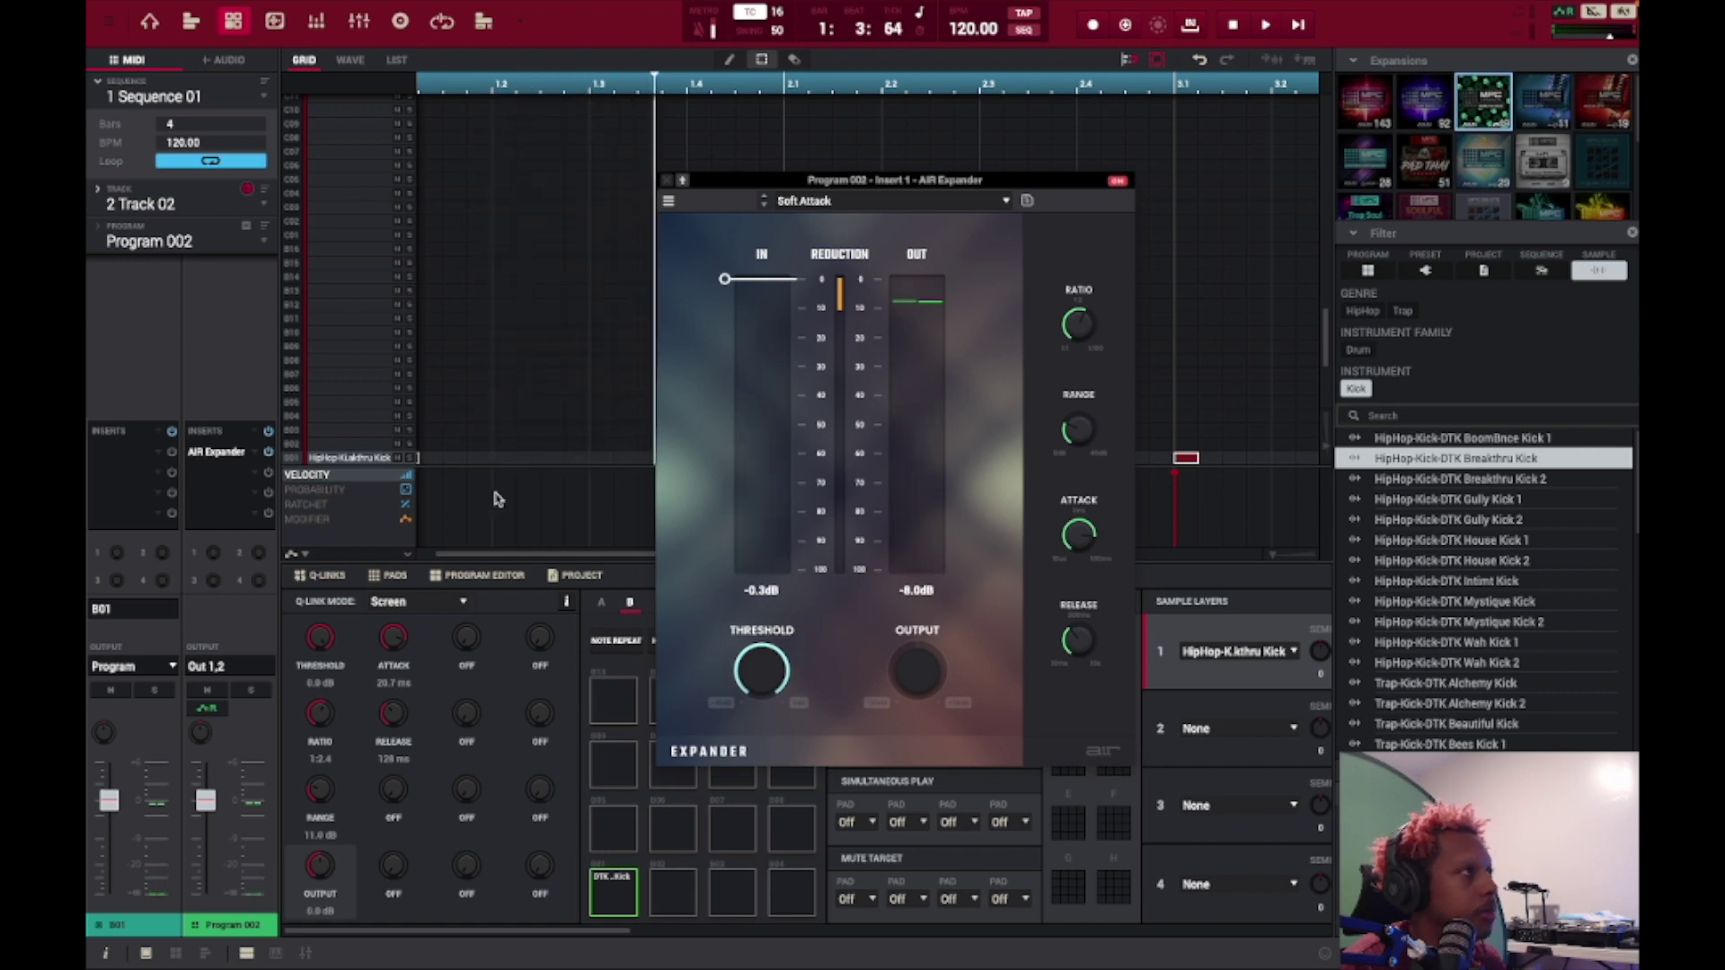
Step: Audition the Tight expander preset, then bring up the RnB kit track's AIR Spectral effect
left_click(824, 201)
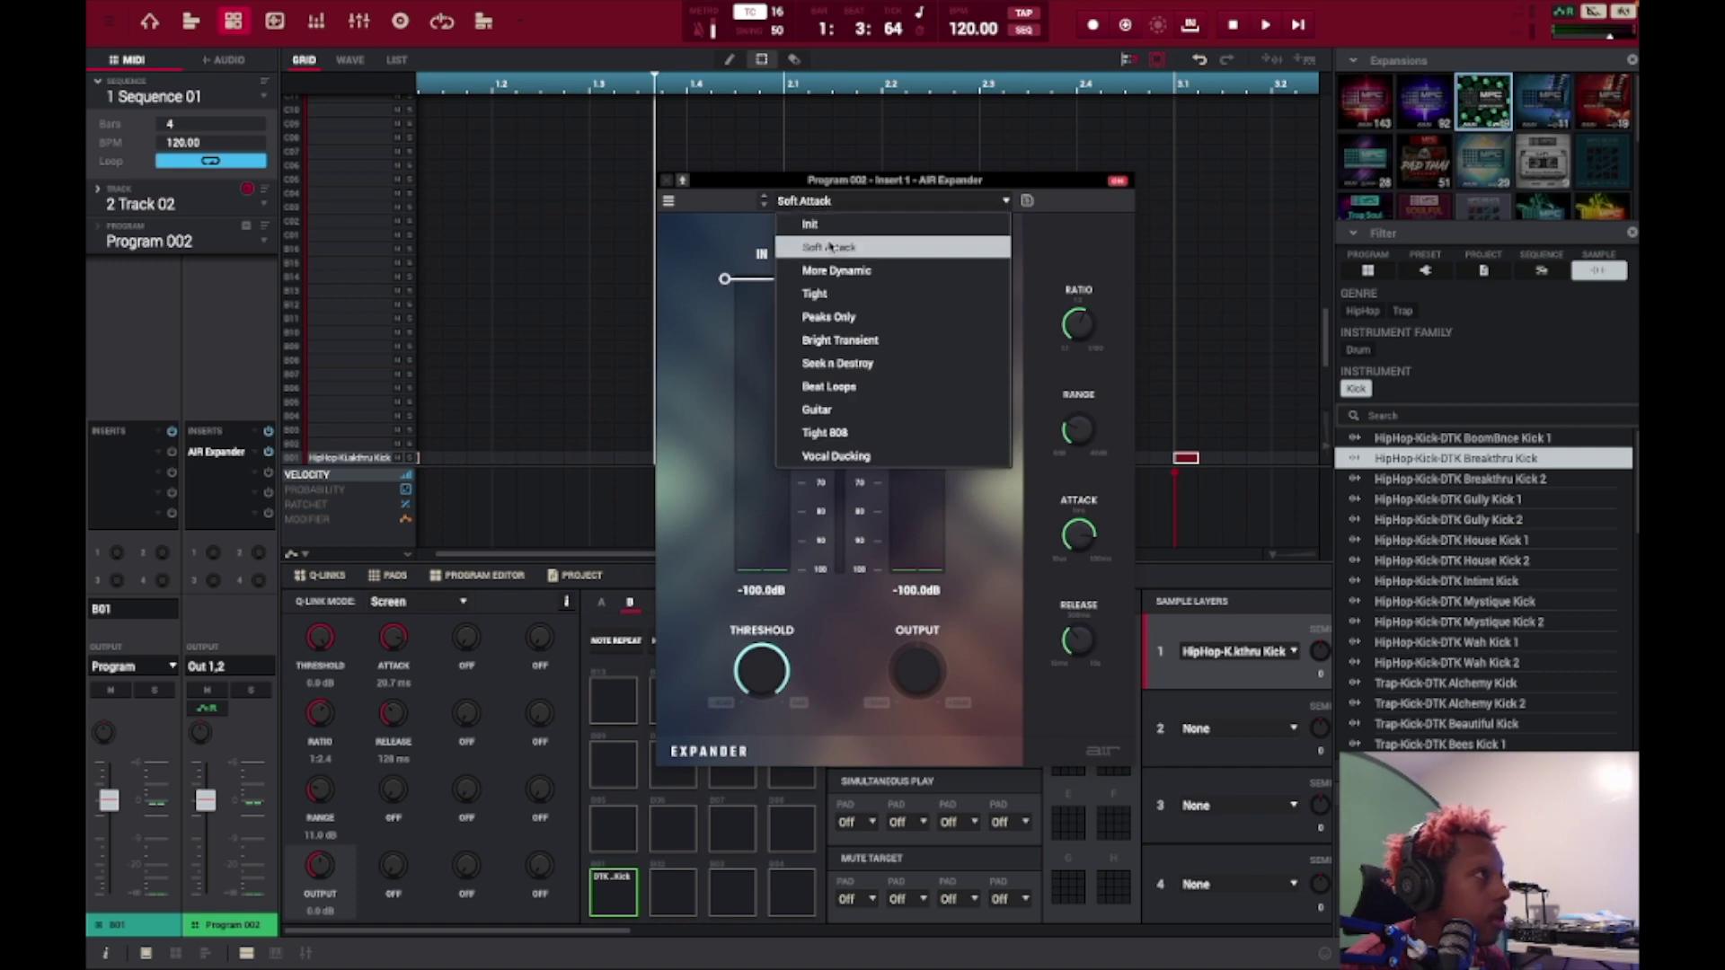
left_click(826, 297)
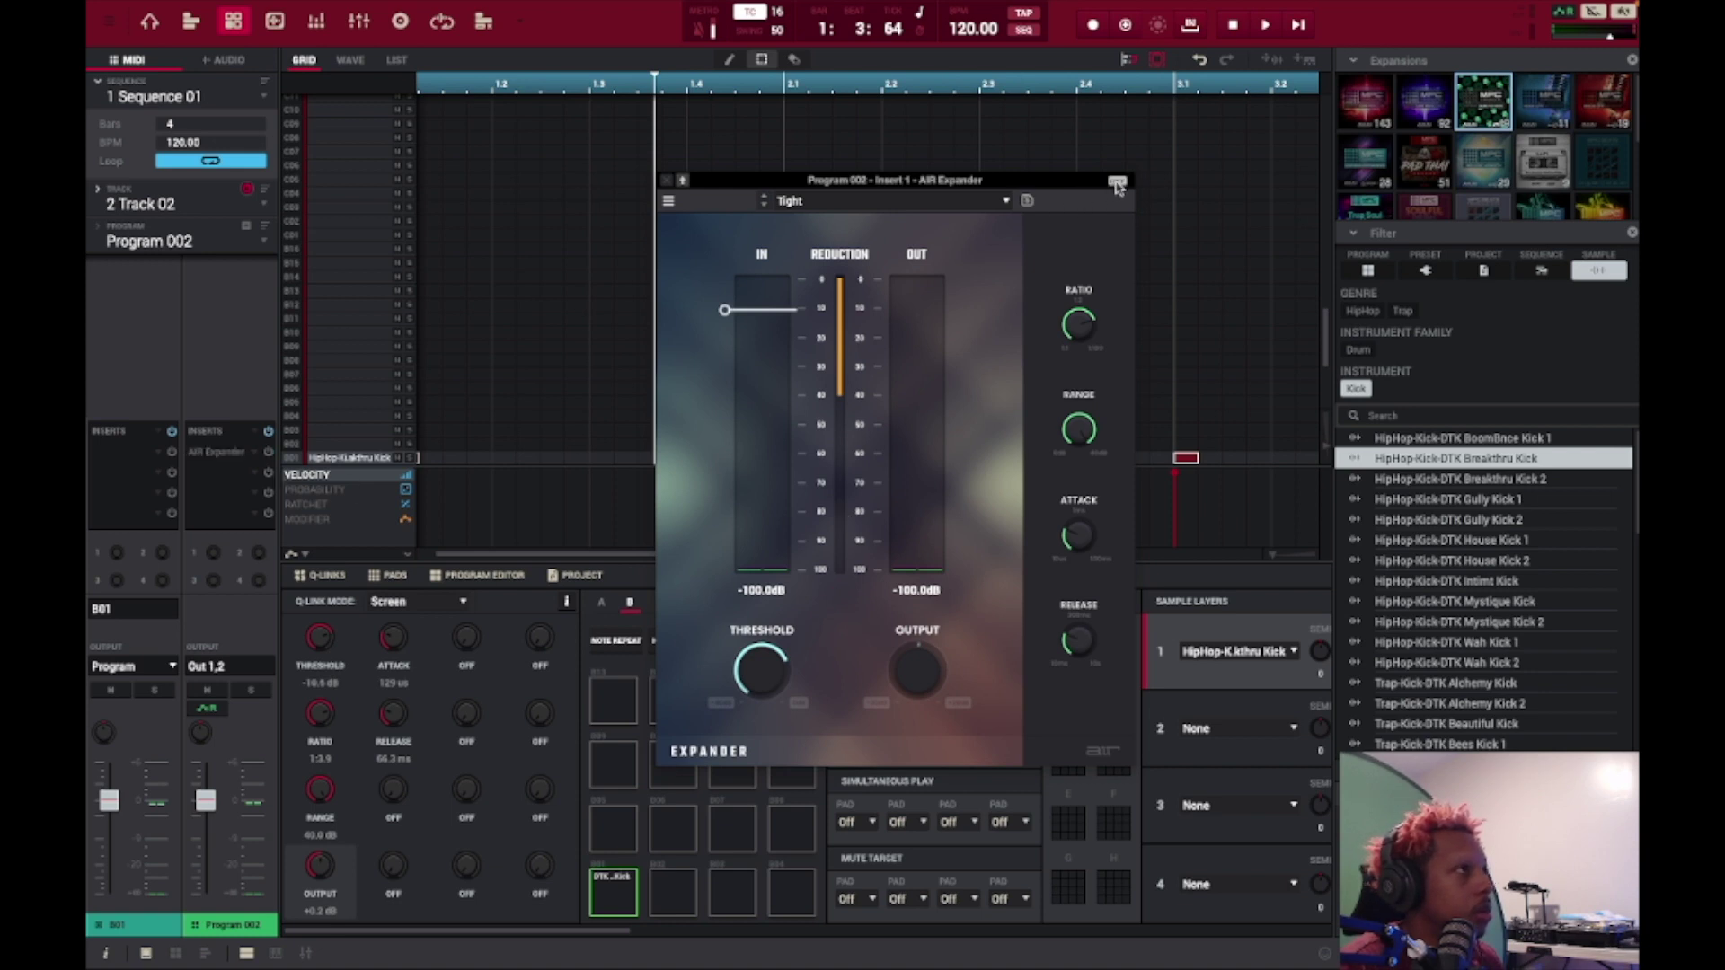
key("space")
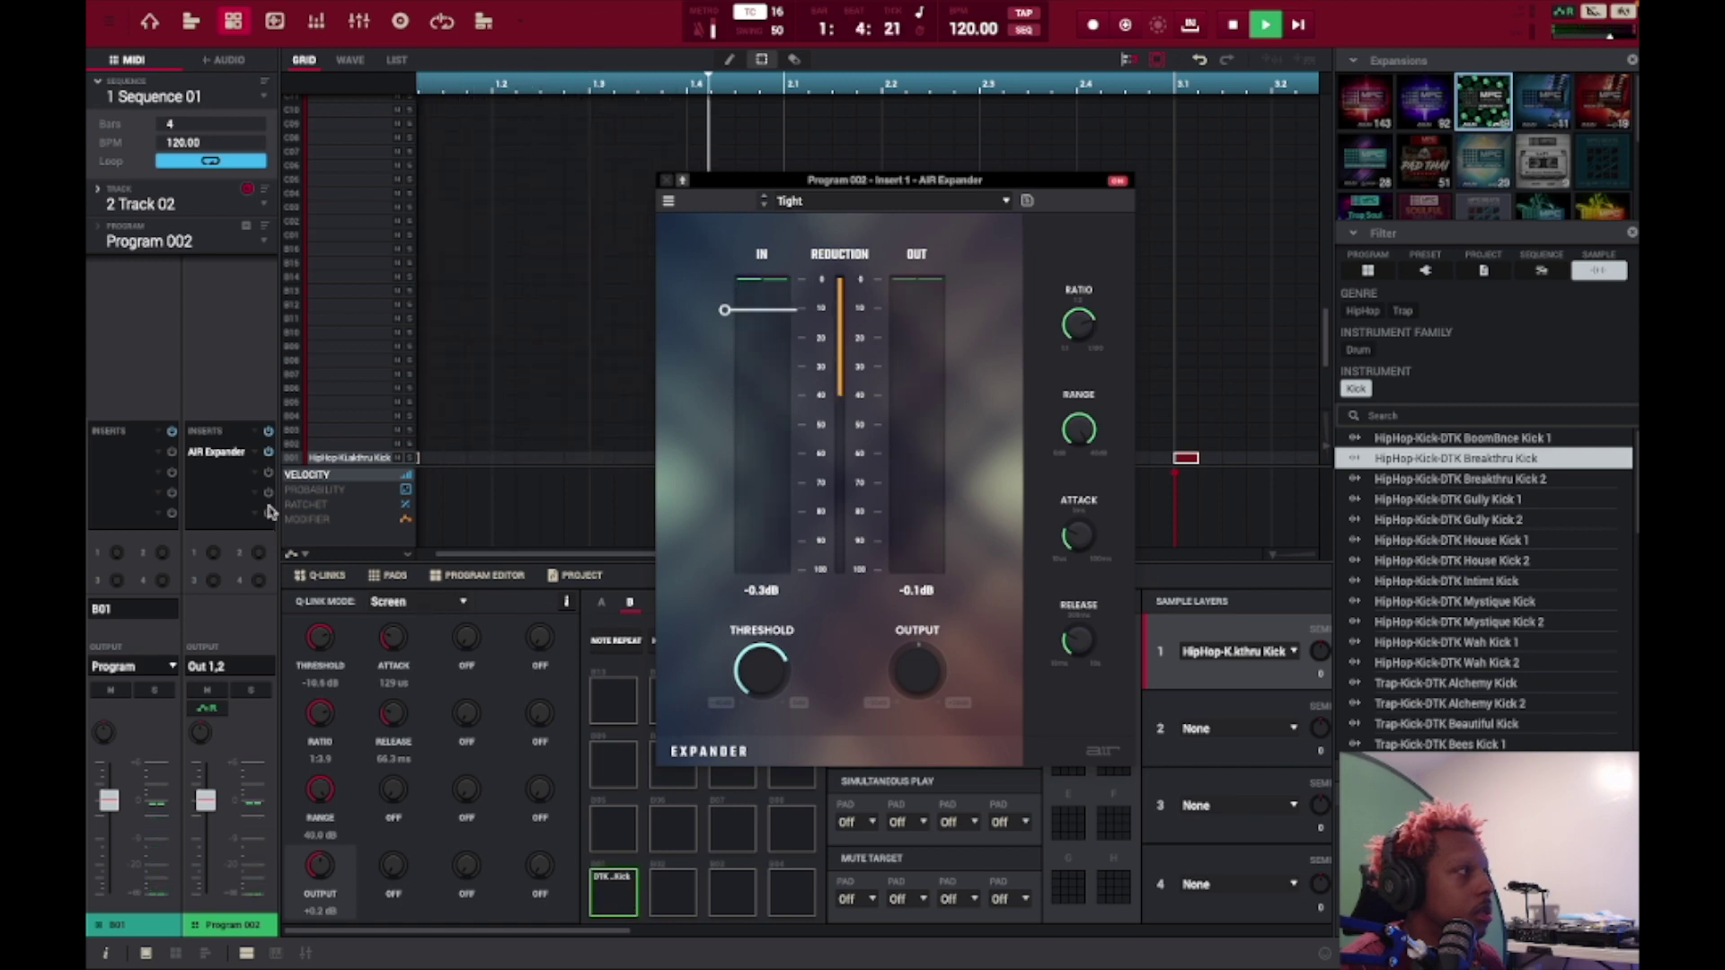
key("space")
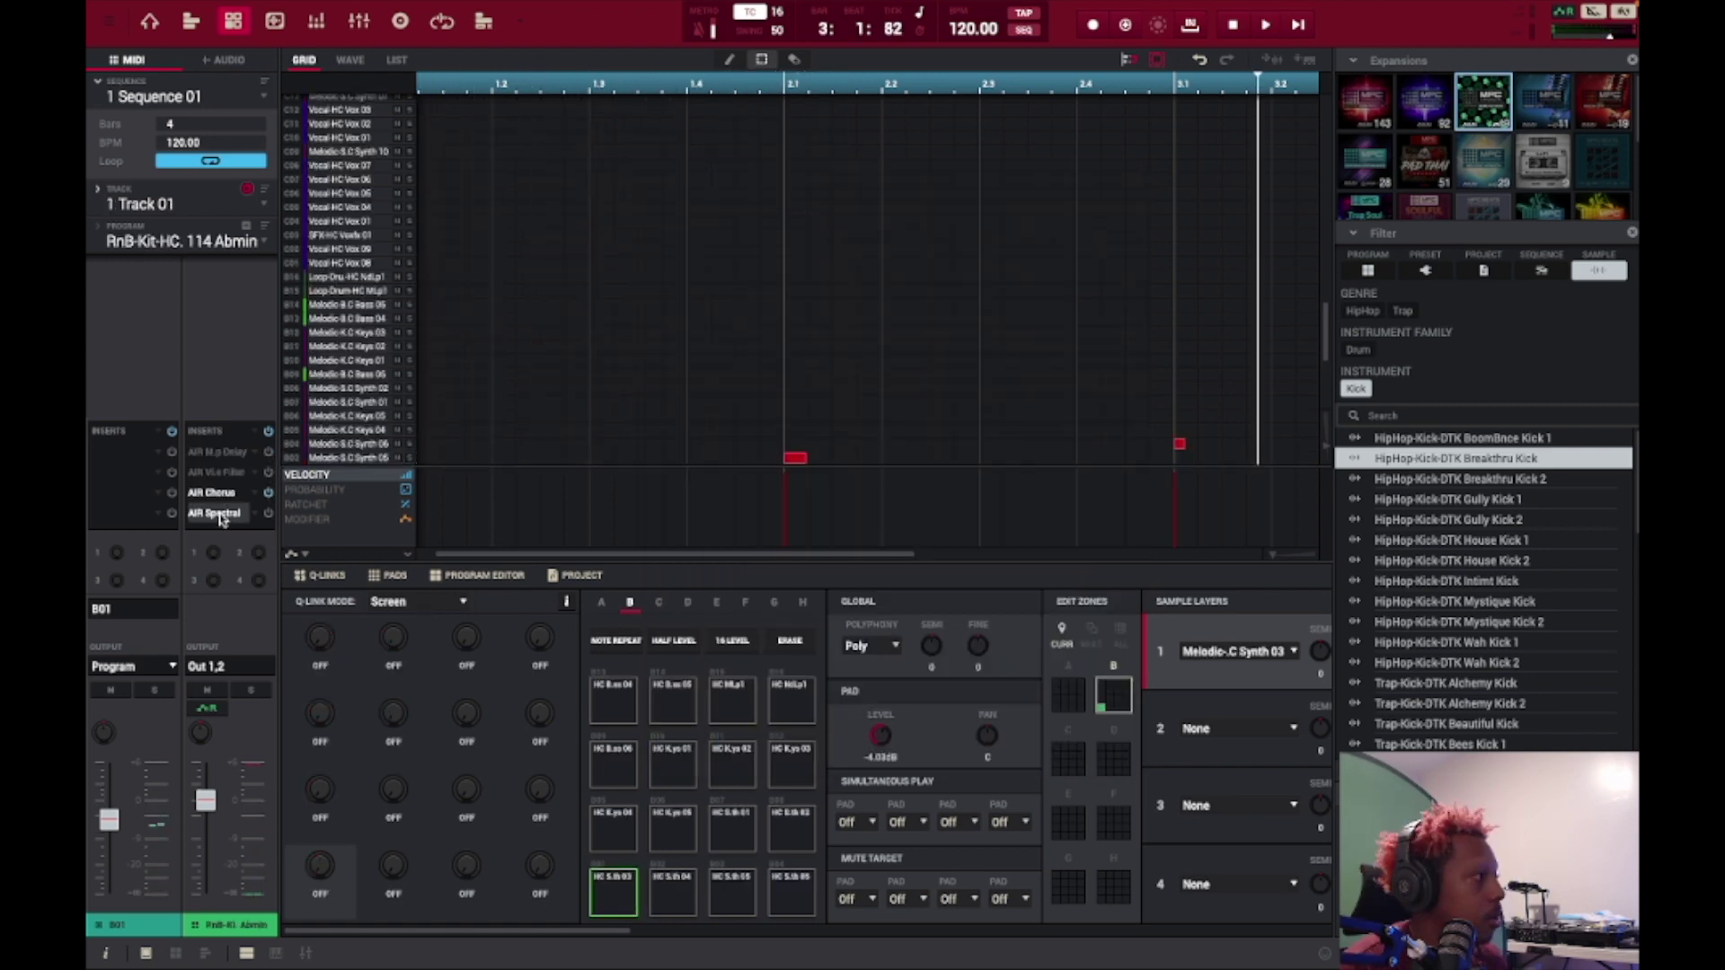
left_click(220, 513)
Step: Bring the Spectral window to front, shift it left, and audition the sequence
left_click(220, 500)
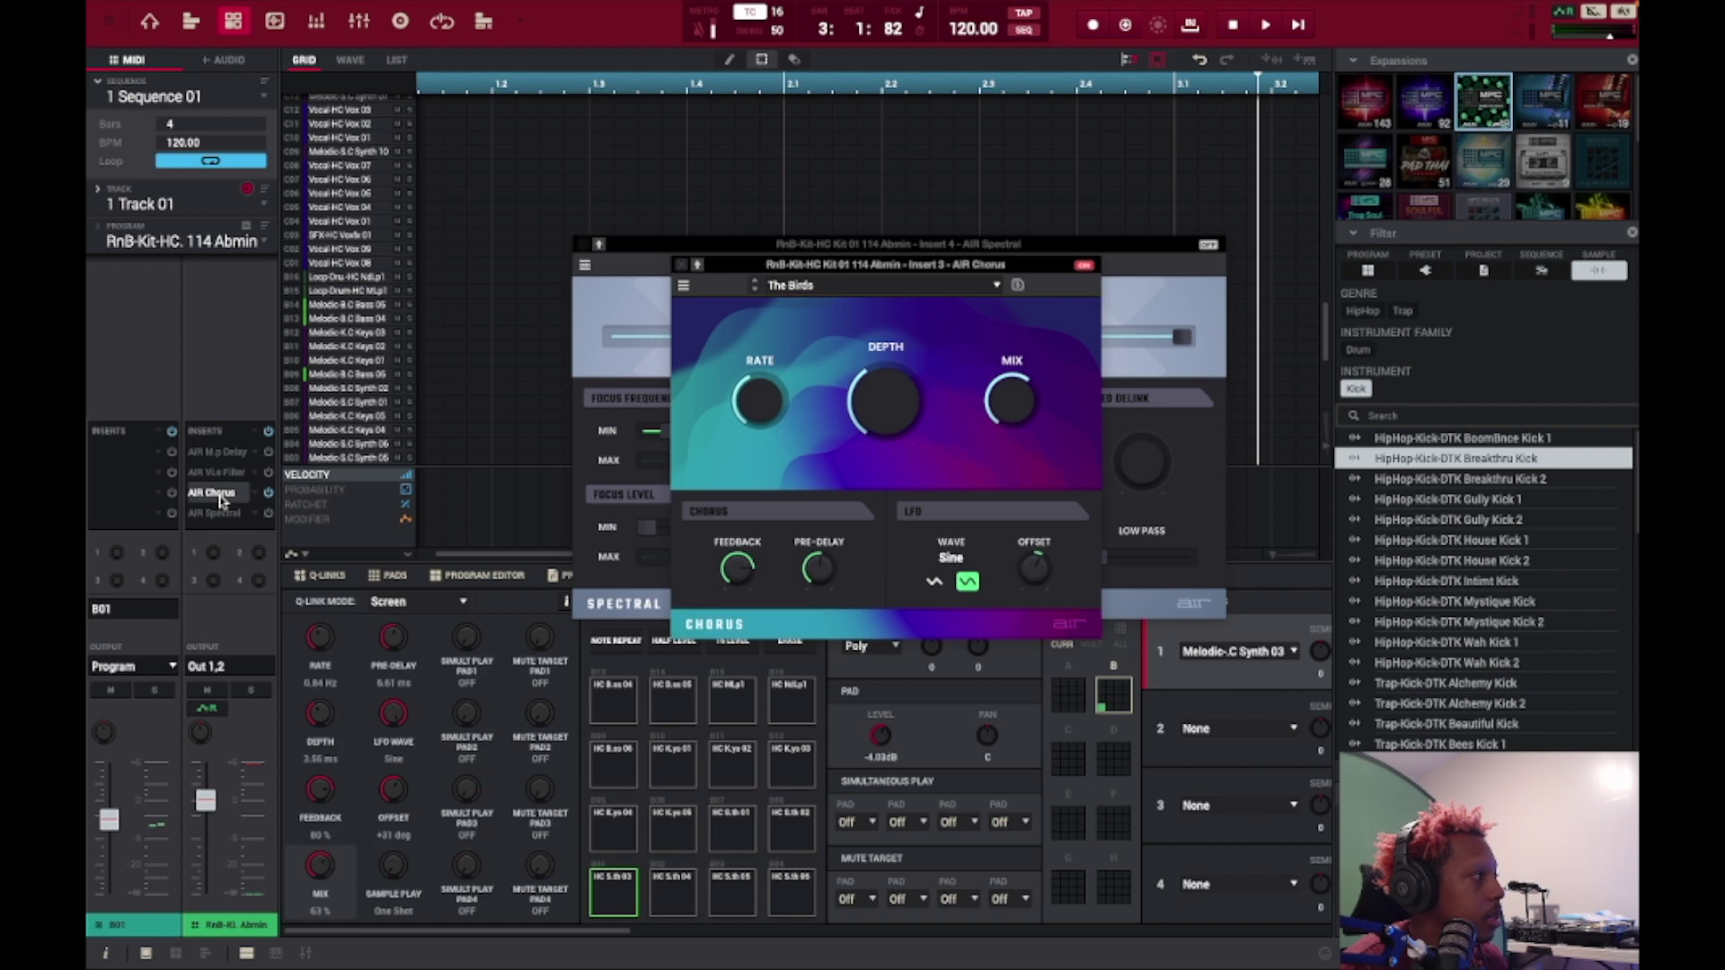
left_click(705, 251)
left_click_drag(704, 251, 589, 259)
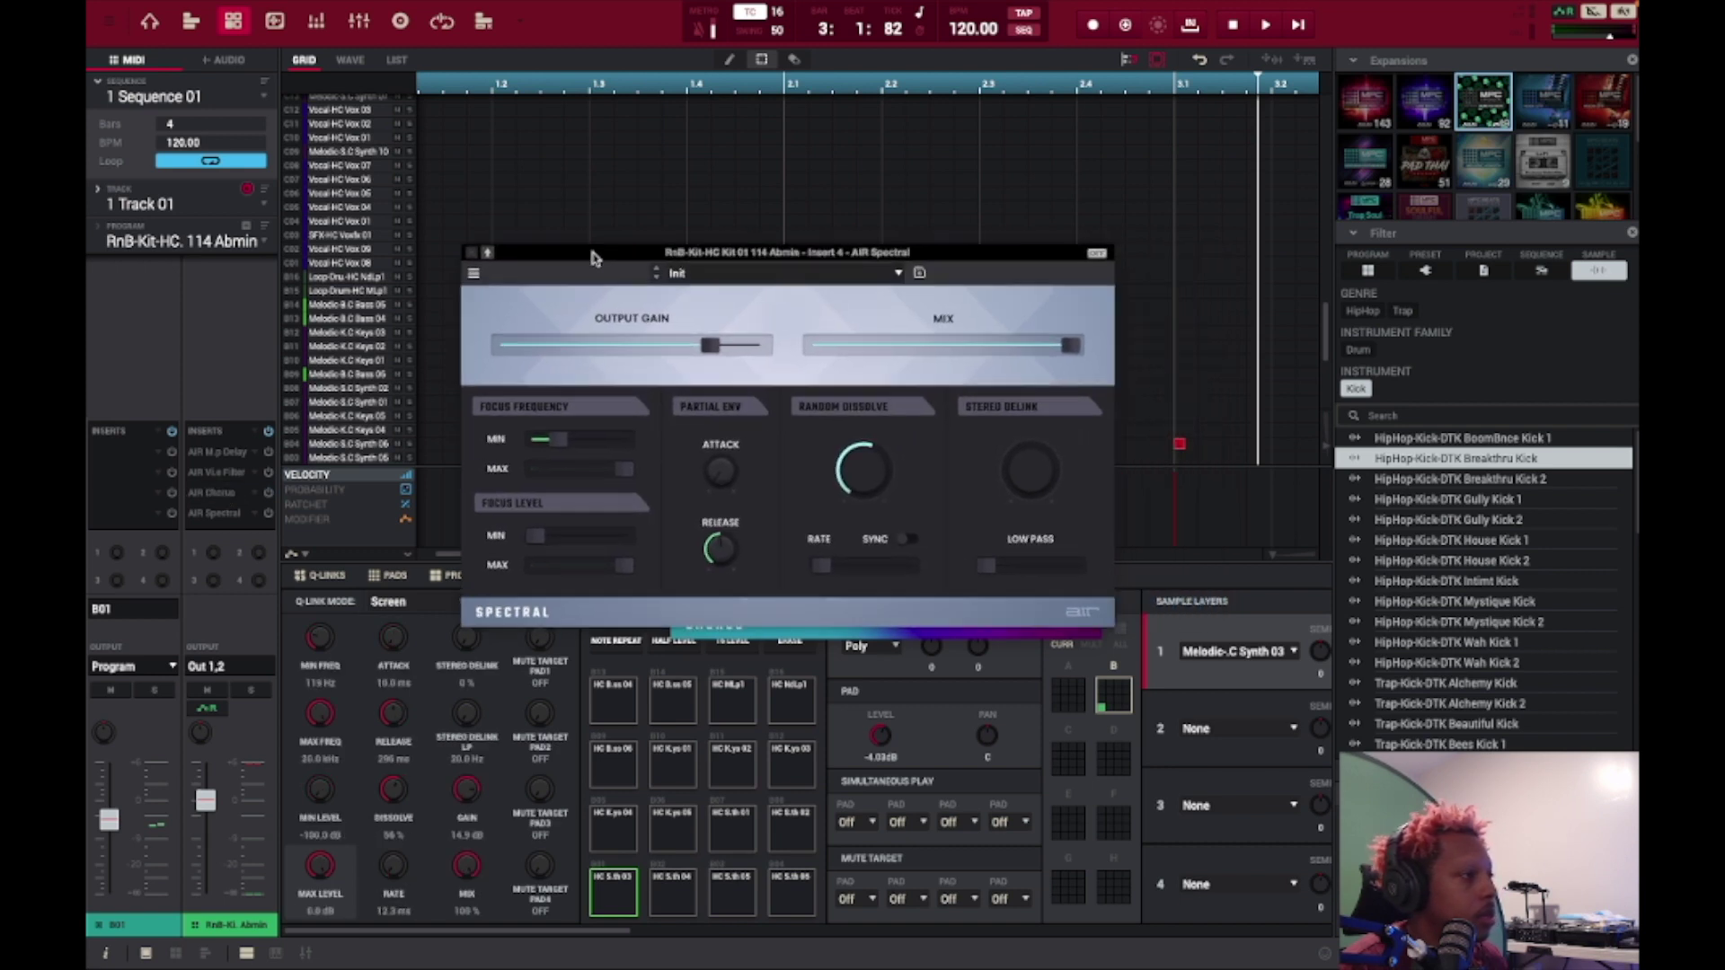
key("space")
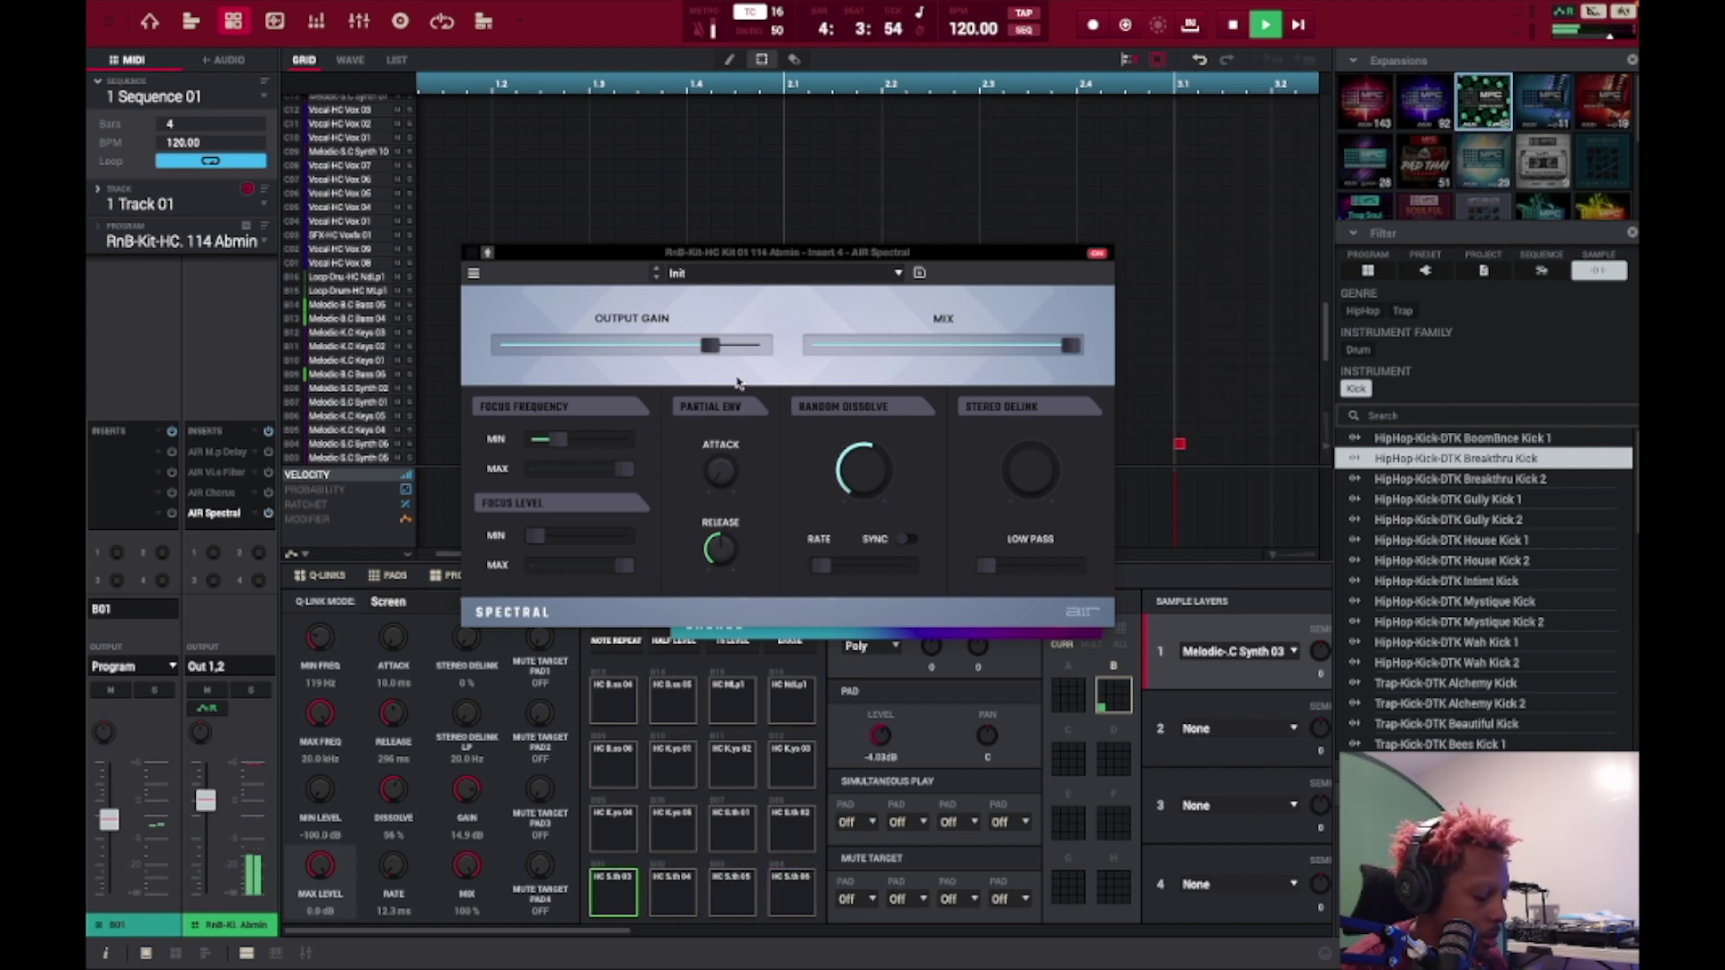
key("space")
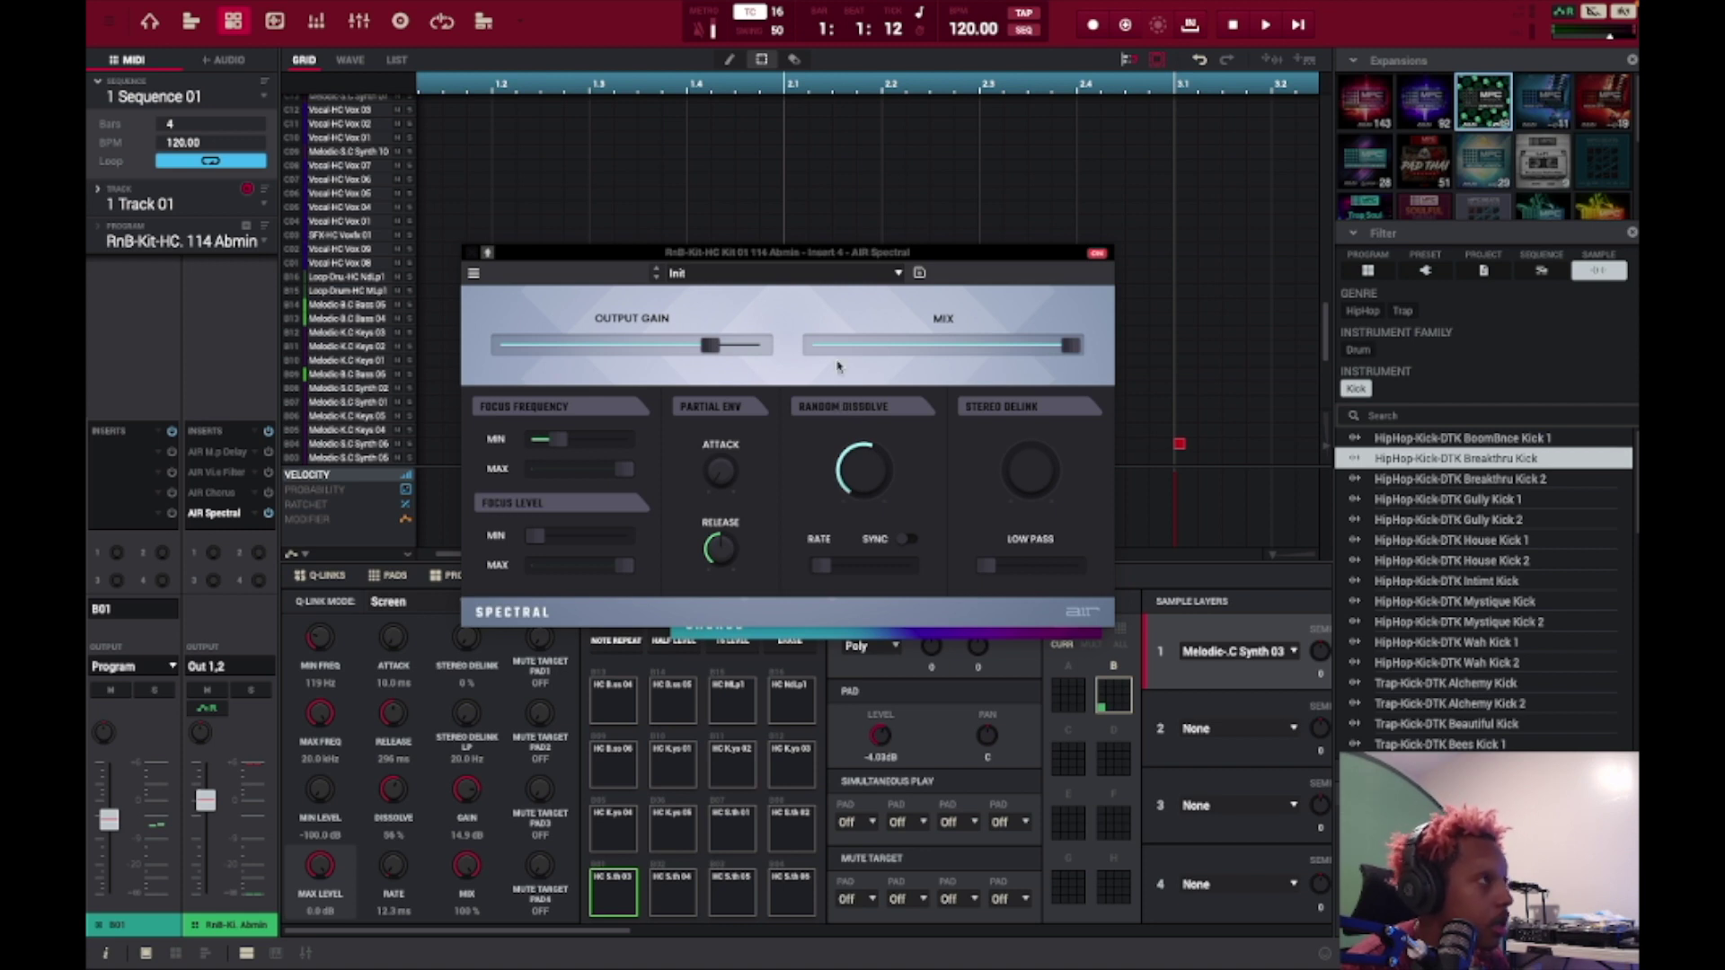
Step: Load the Swirling Noise Spectral preset and audition the sequence through it
left_click(795, 274)
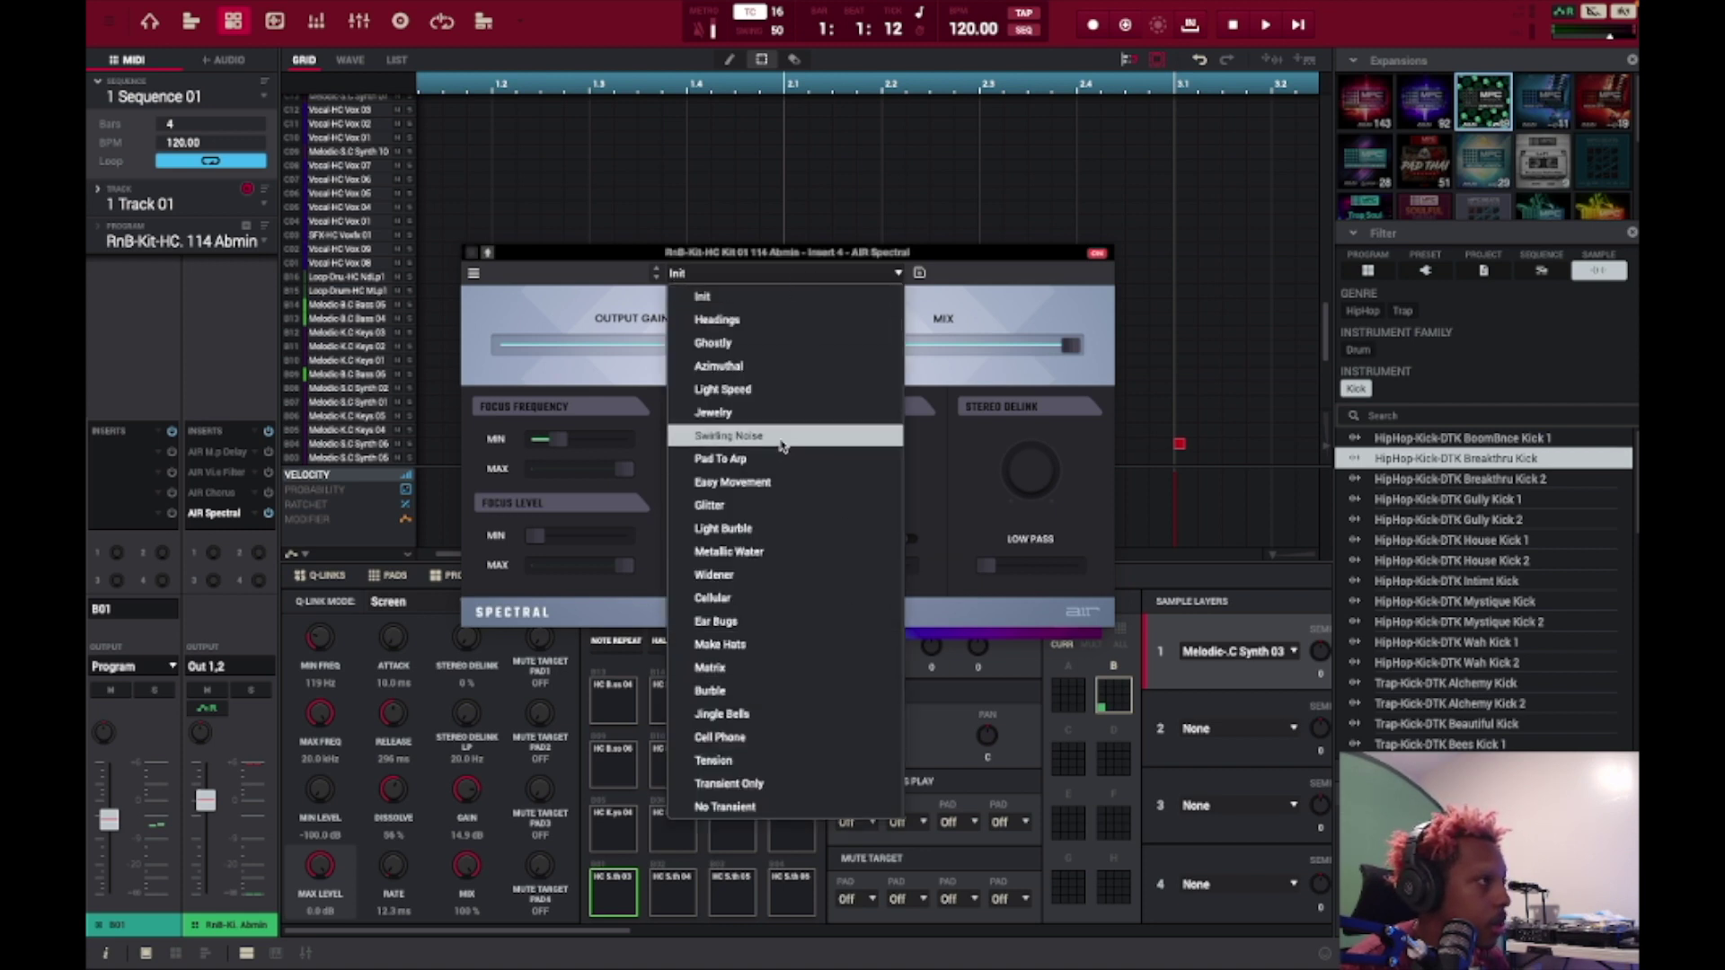
left_click(780, 438)
key("space")
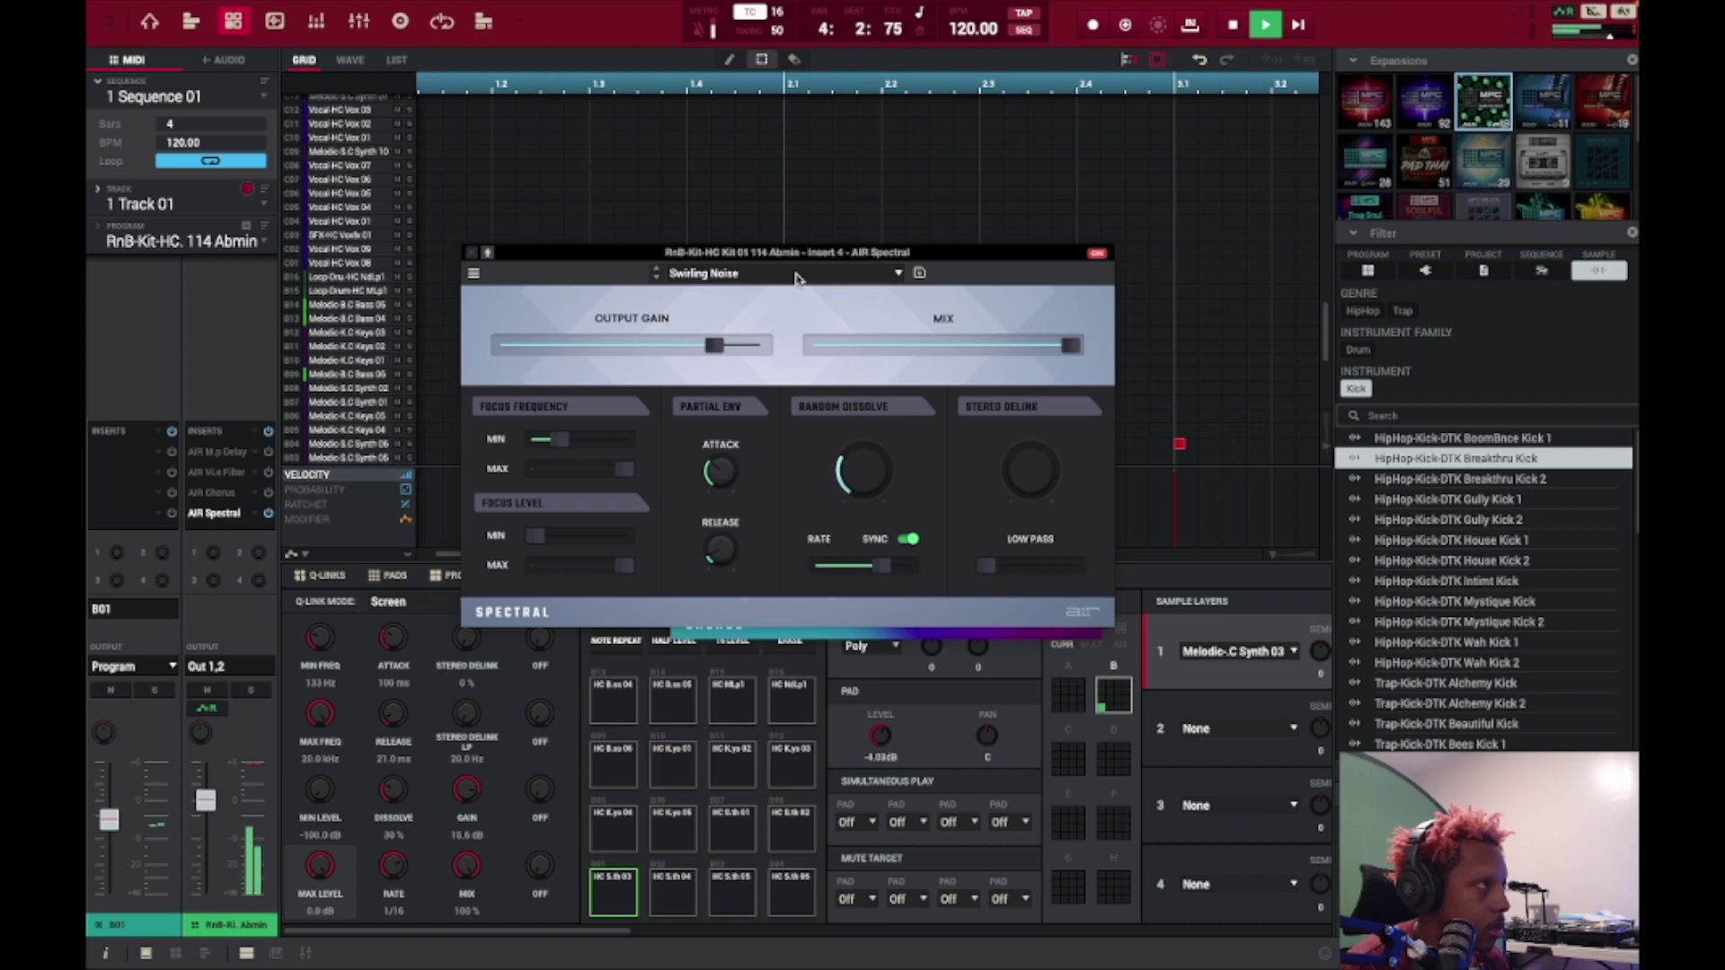
key("space")
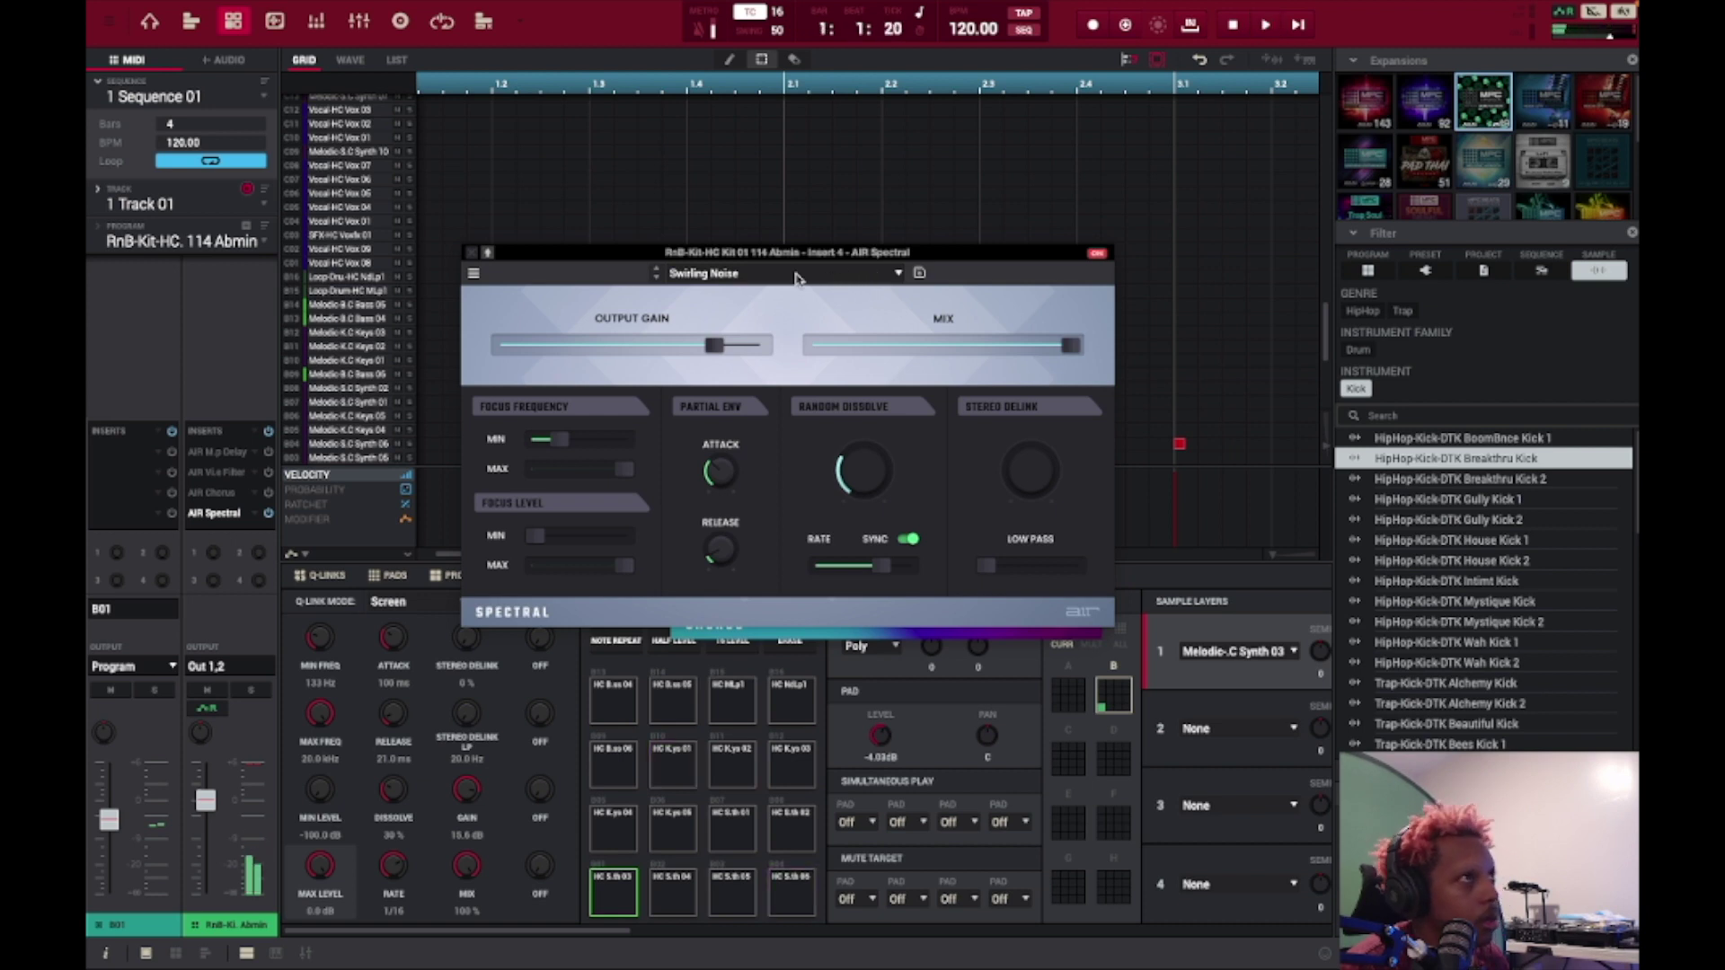
Step: Load the Cellular Spectral preset and audition it with the sequence
left_click(782, 273)
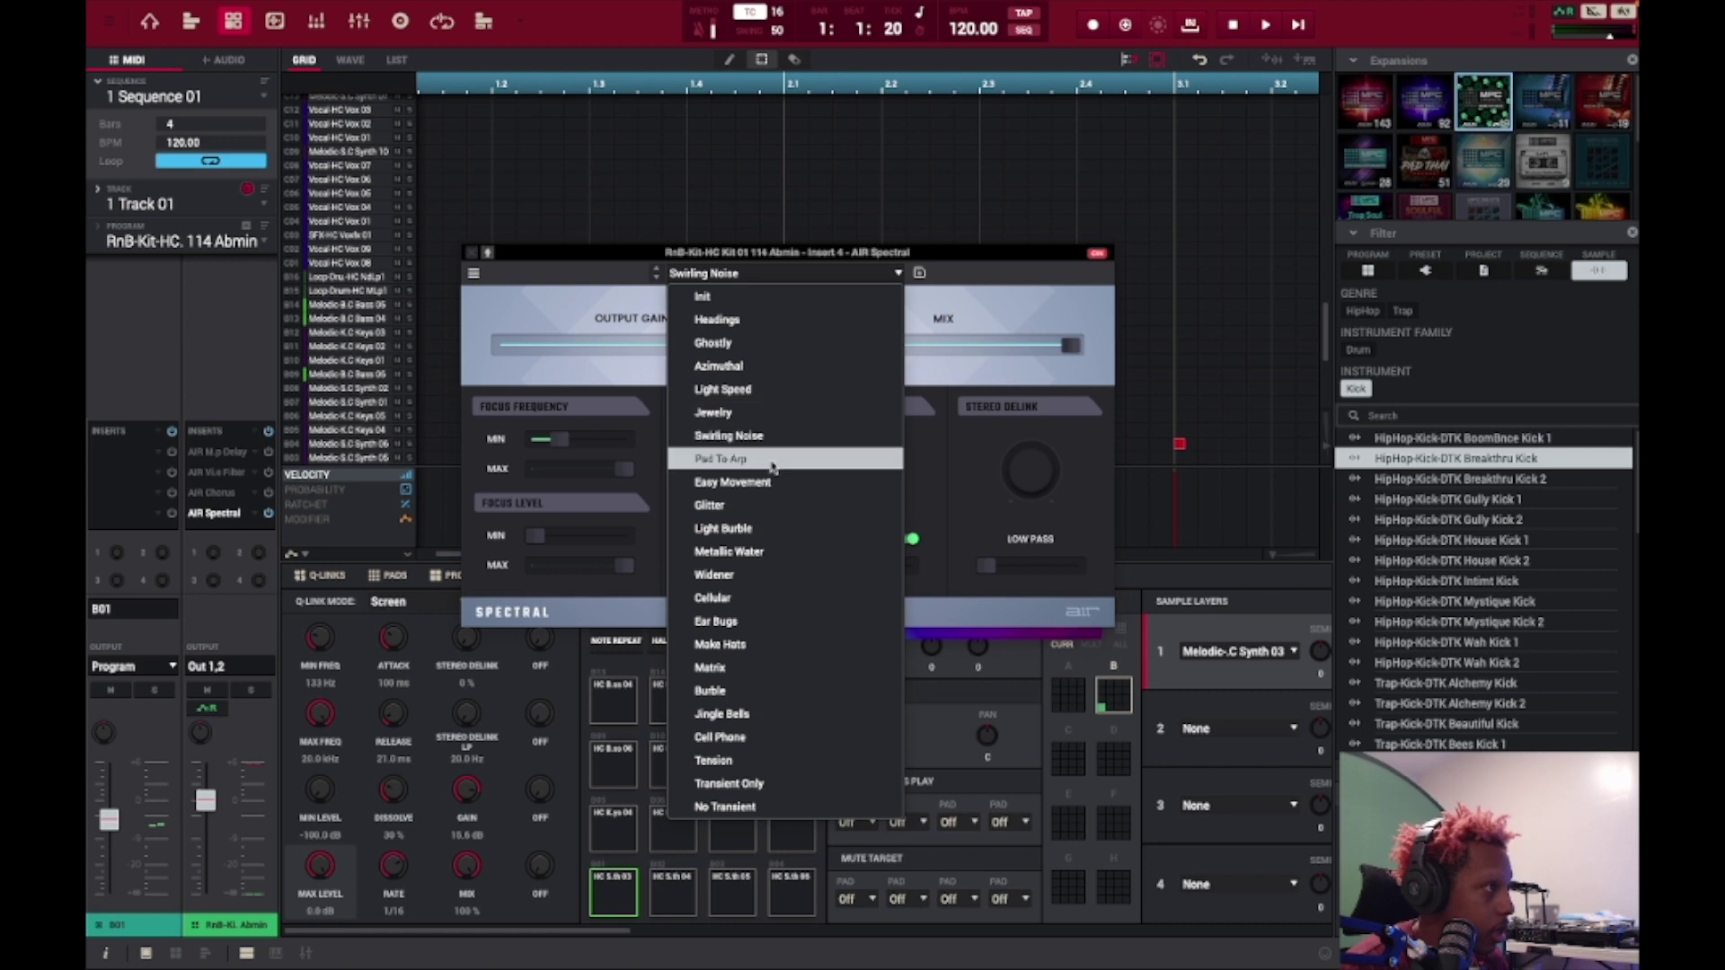
left_click(783, 593)
key("space")
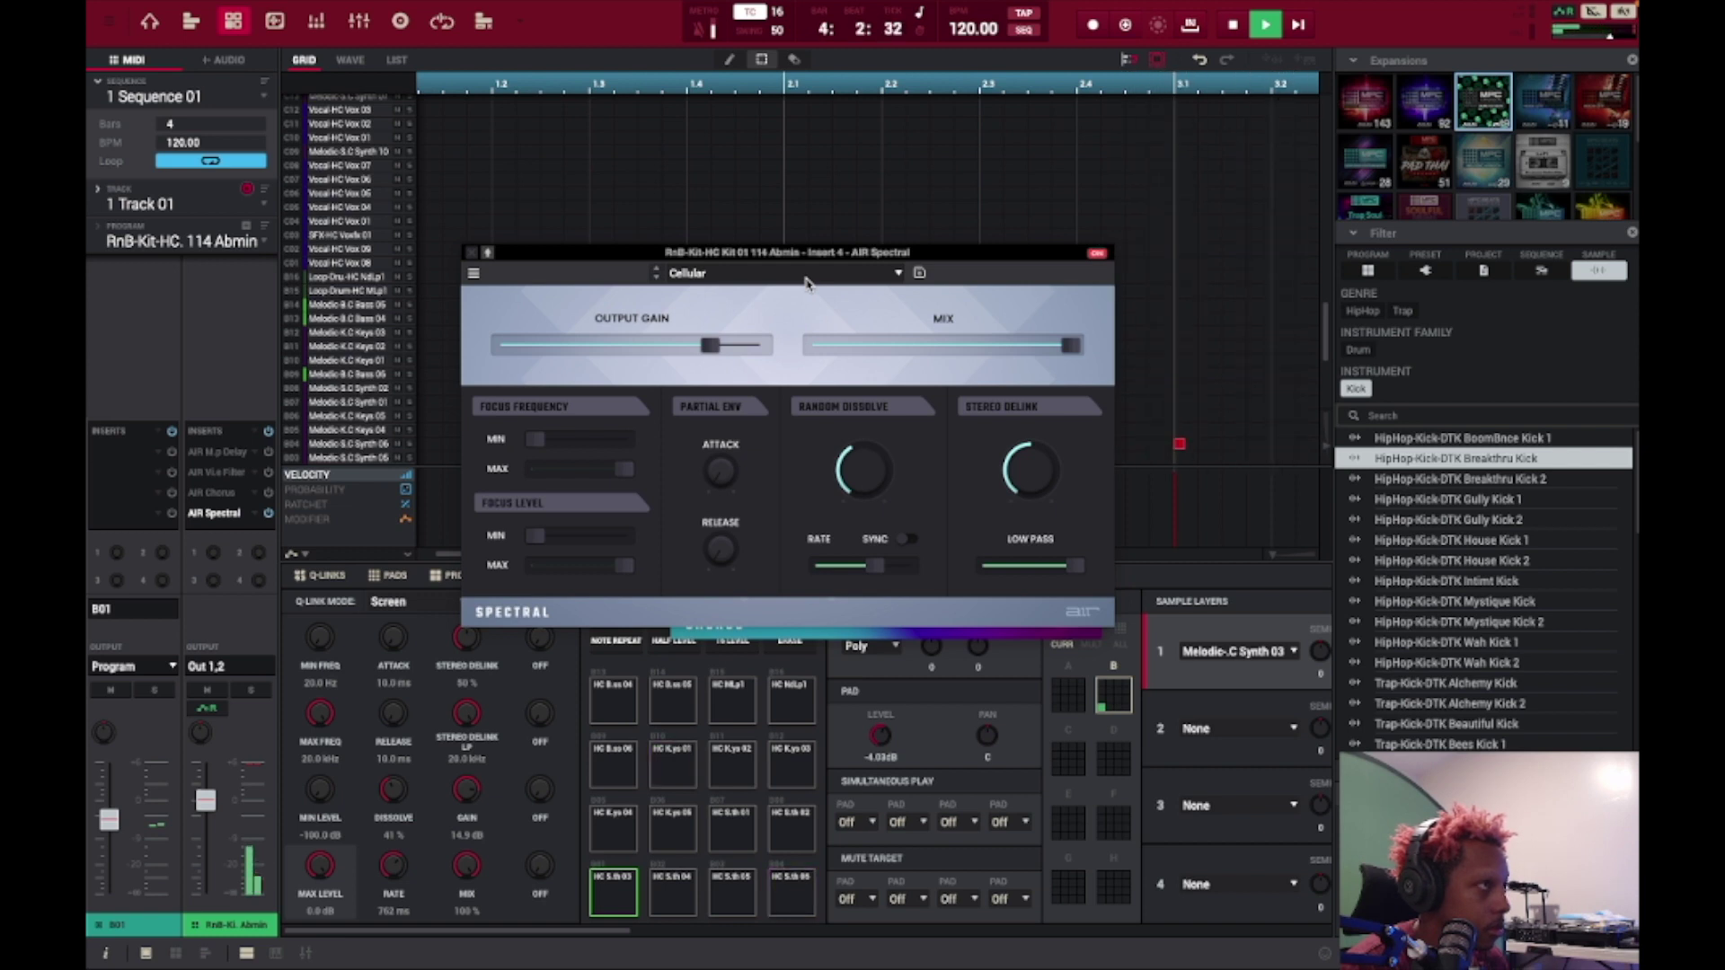
key("space")
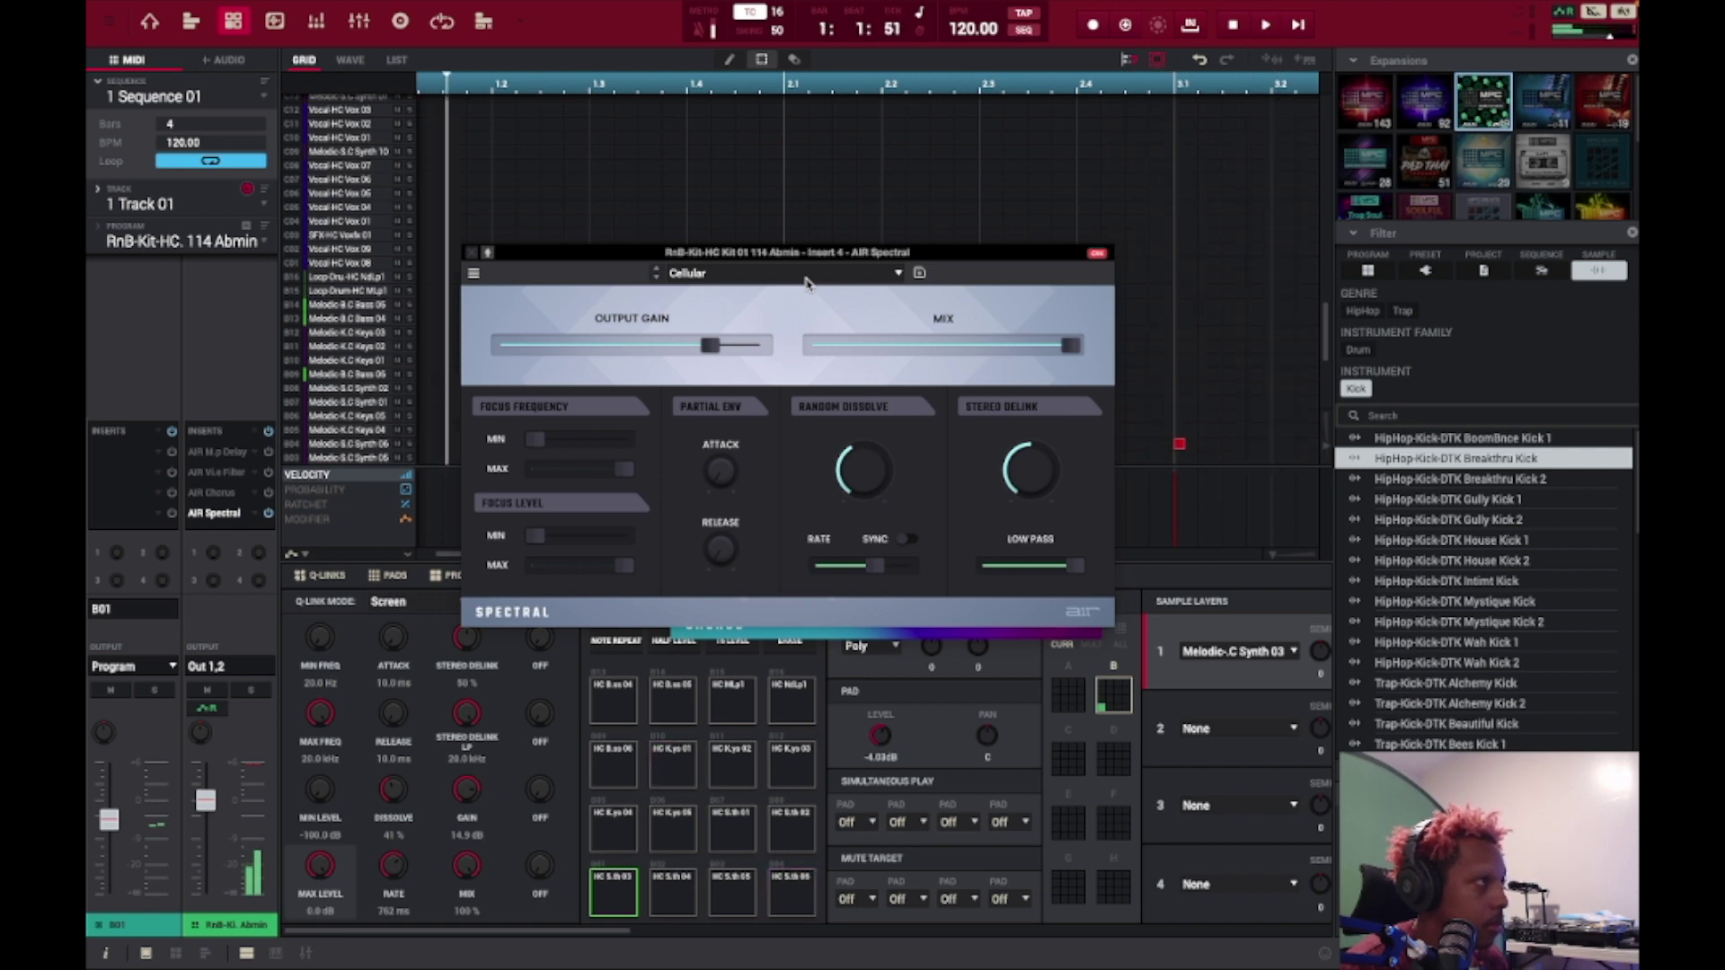
Step: Switch AIR Spectral to the Jingle Bells preset and play it back
left_click(806, 281)
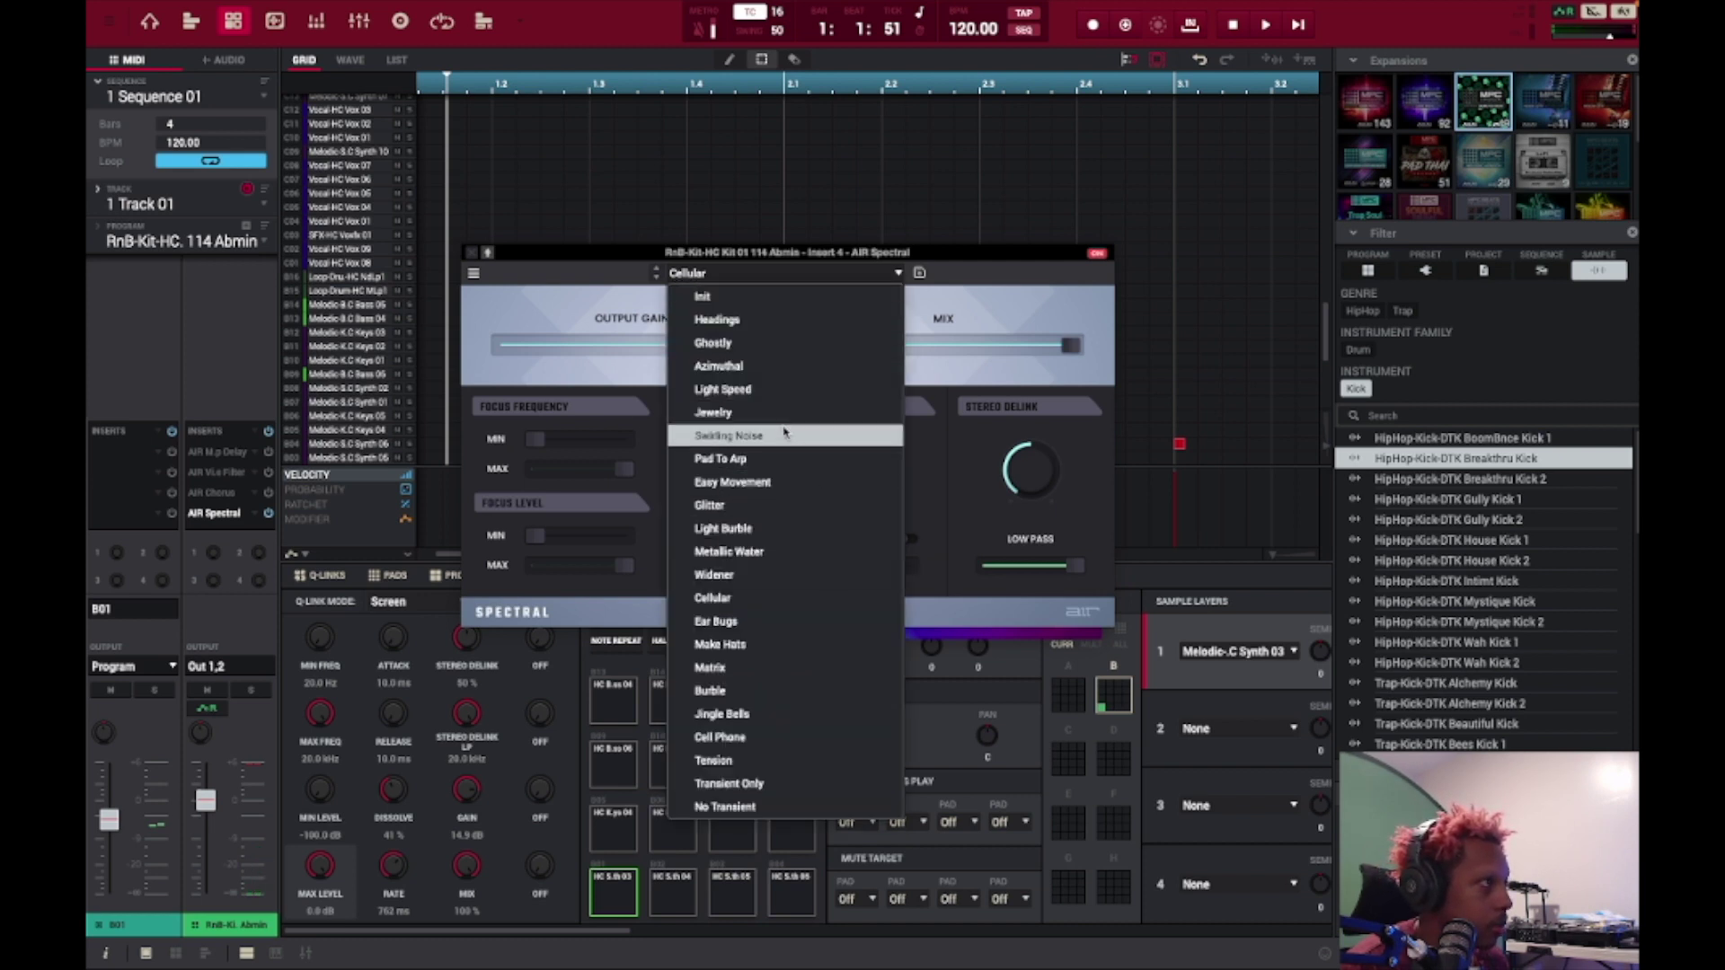
left_click(722, 713)
key("space")
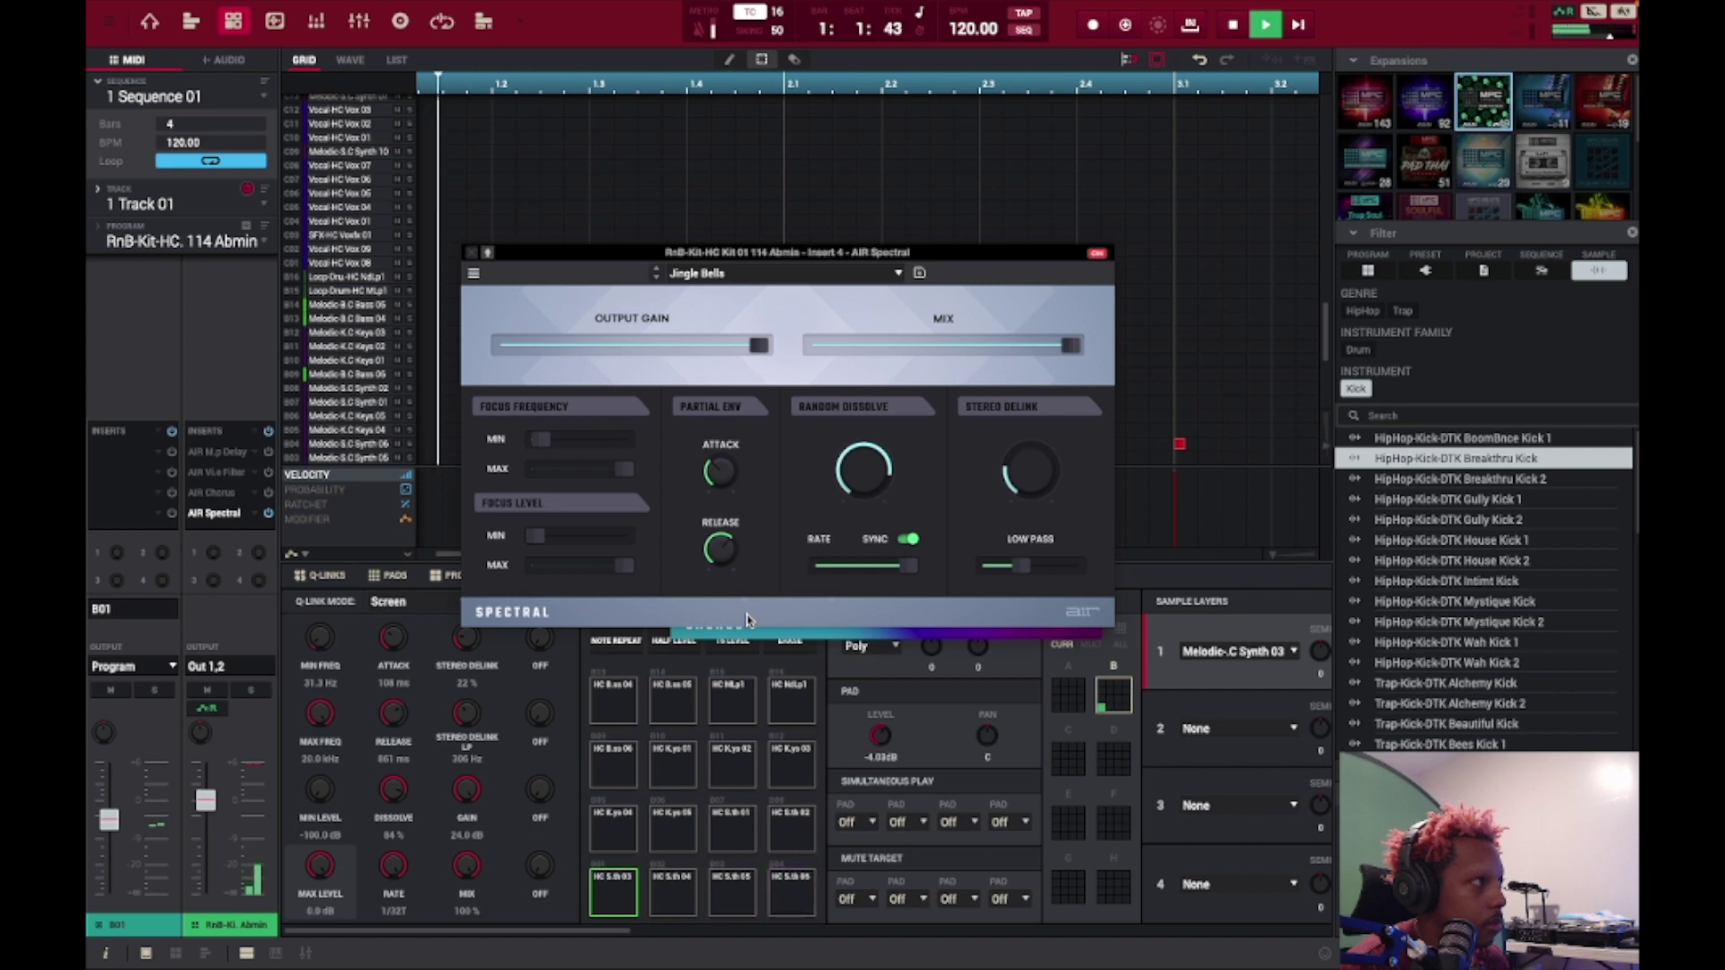
key("space")
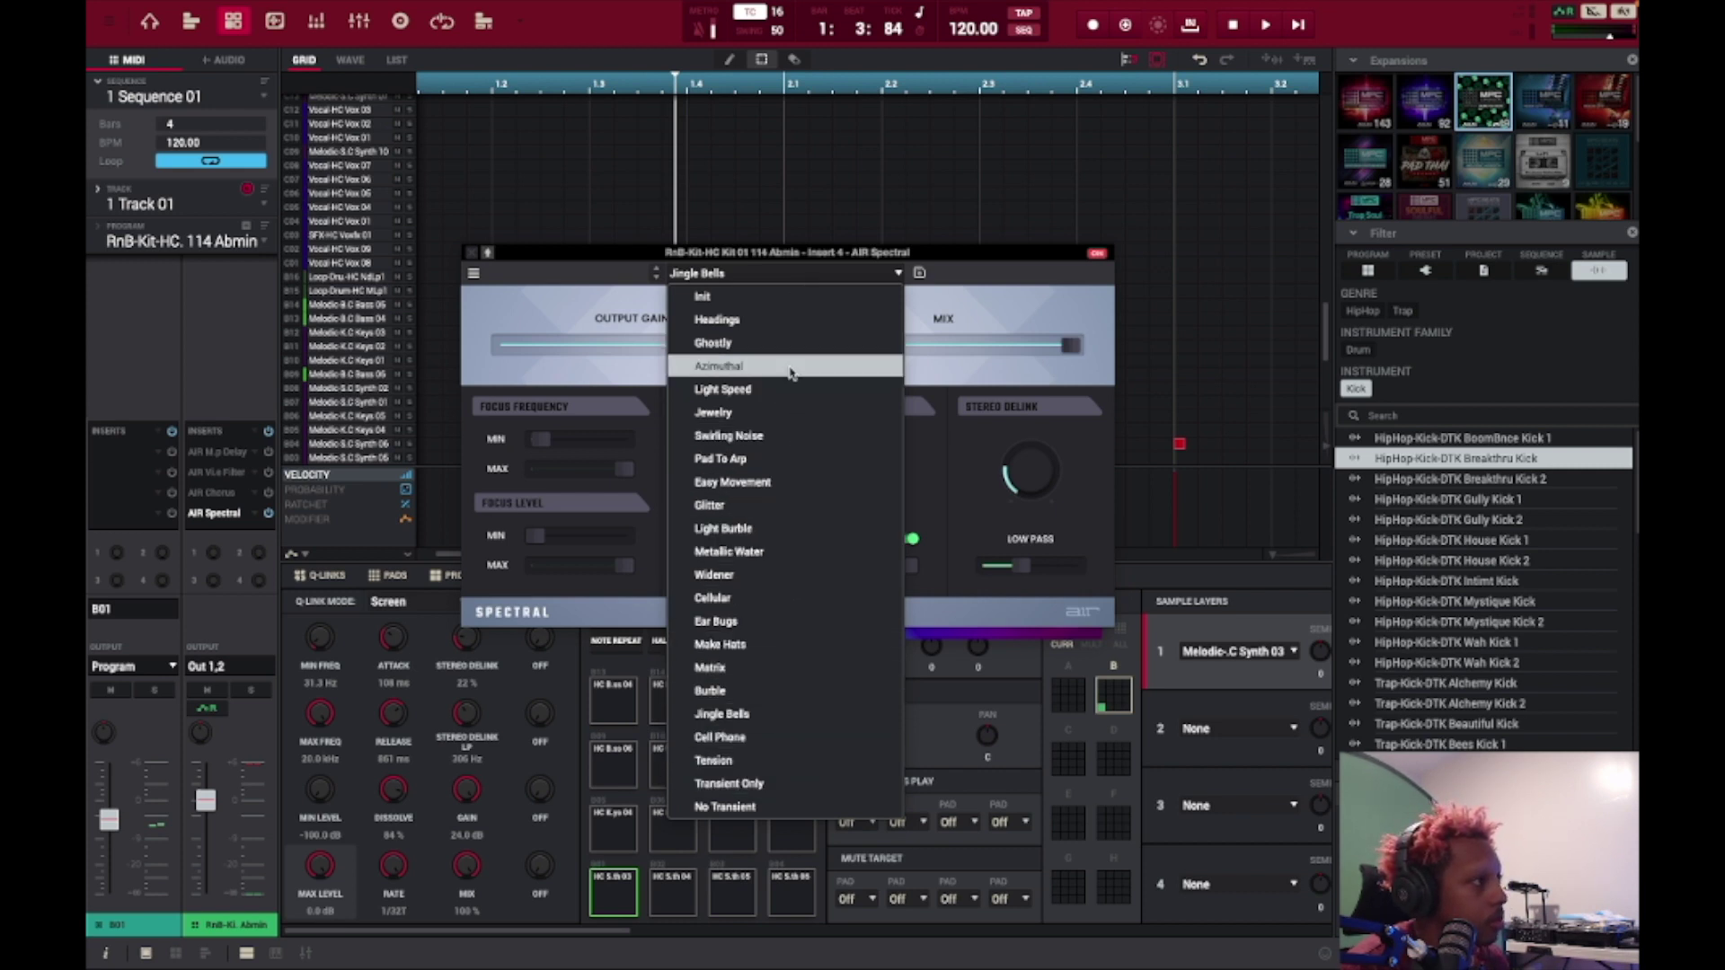
Step: Return AIR Spectral to Swirling Noise and audition it again
left_click(729, 436)
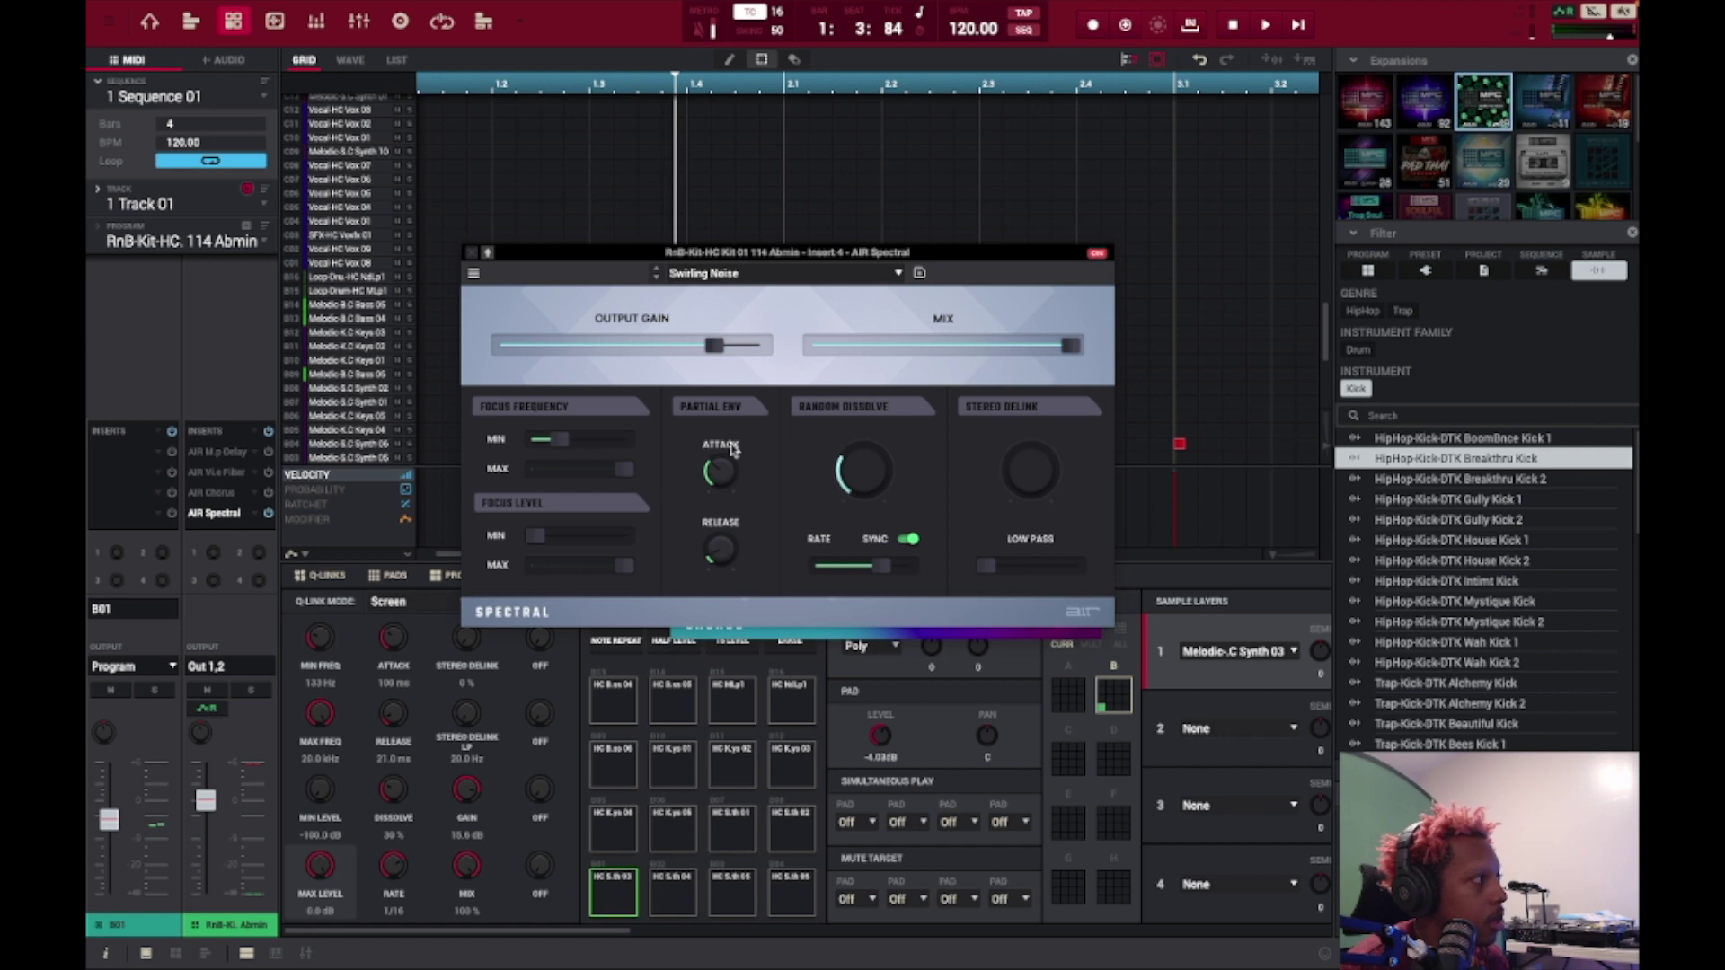
left_click(271, 518)
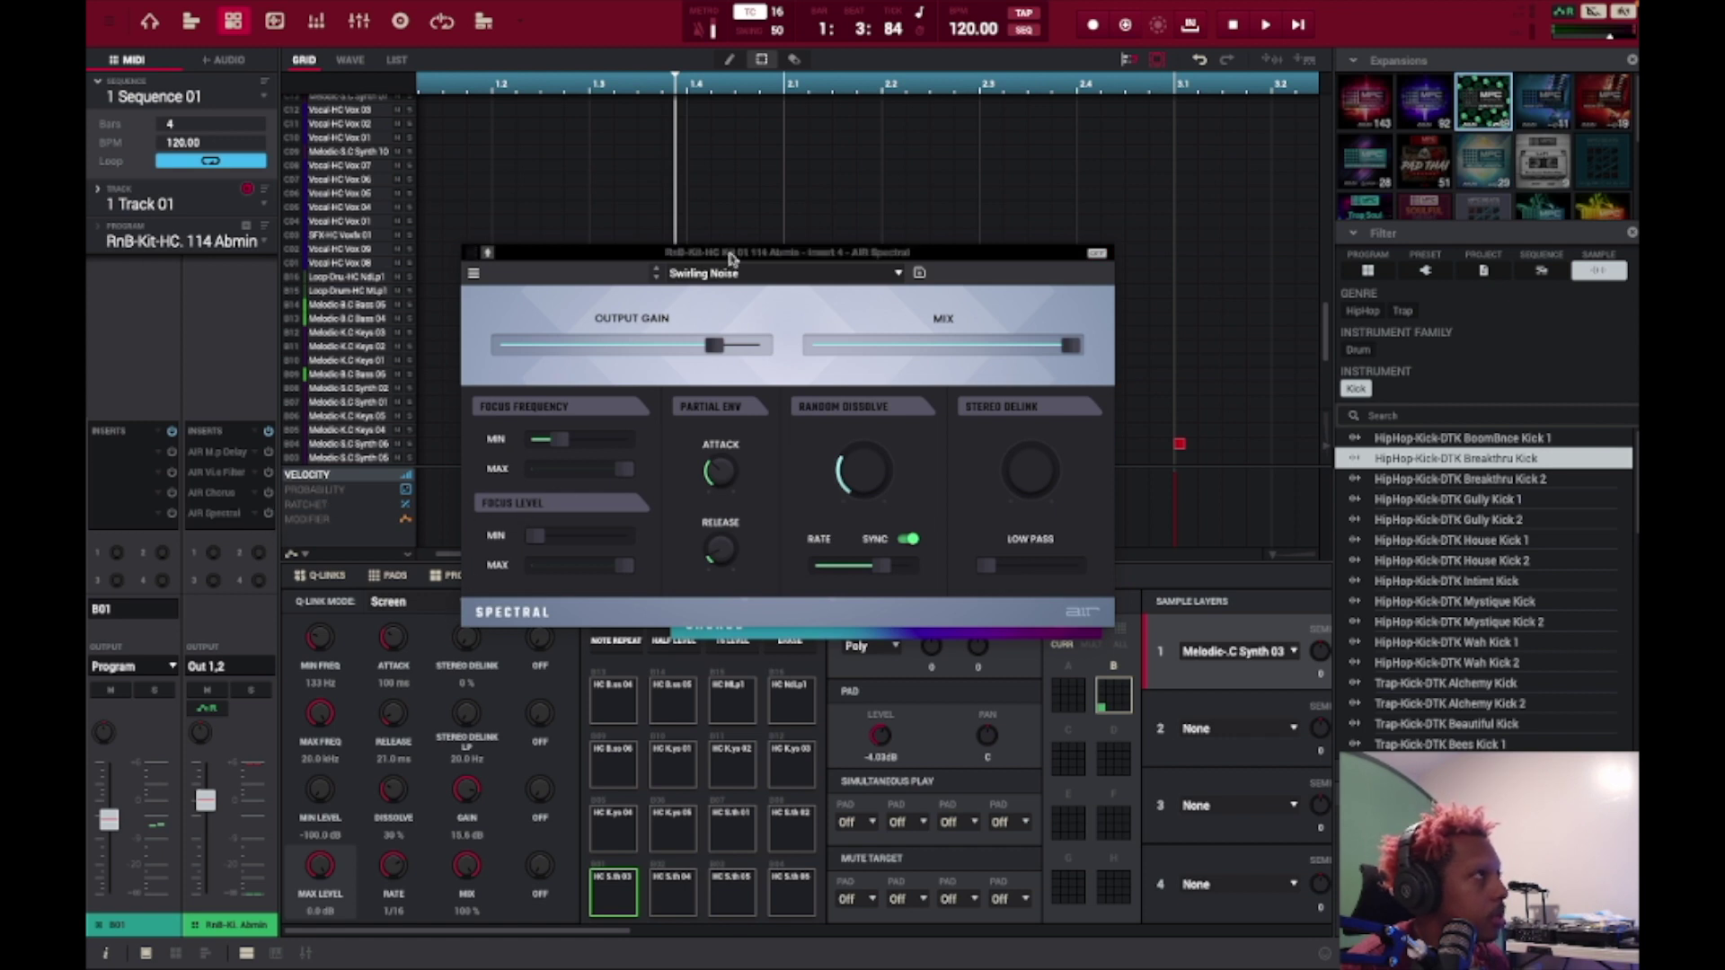
key("space")
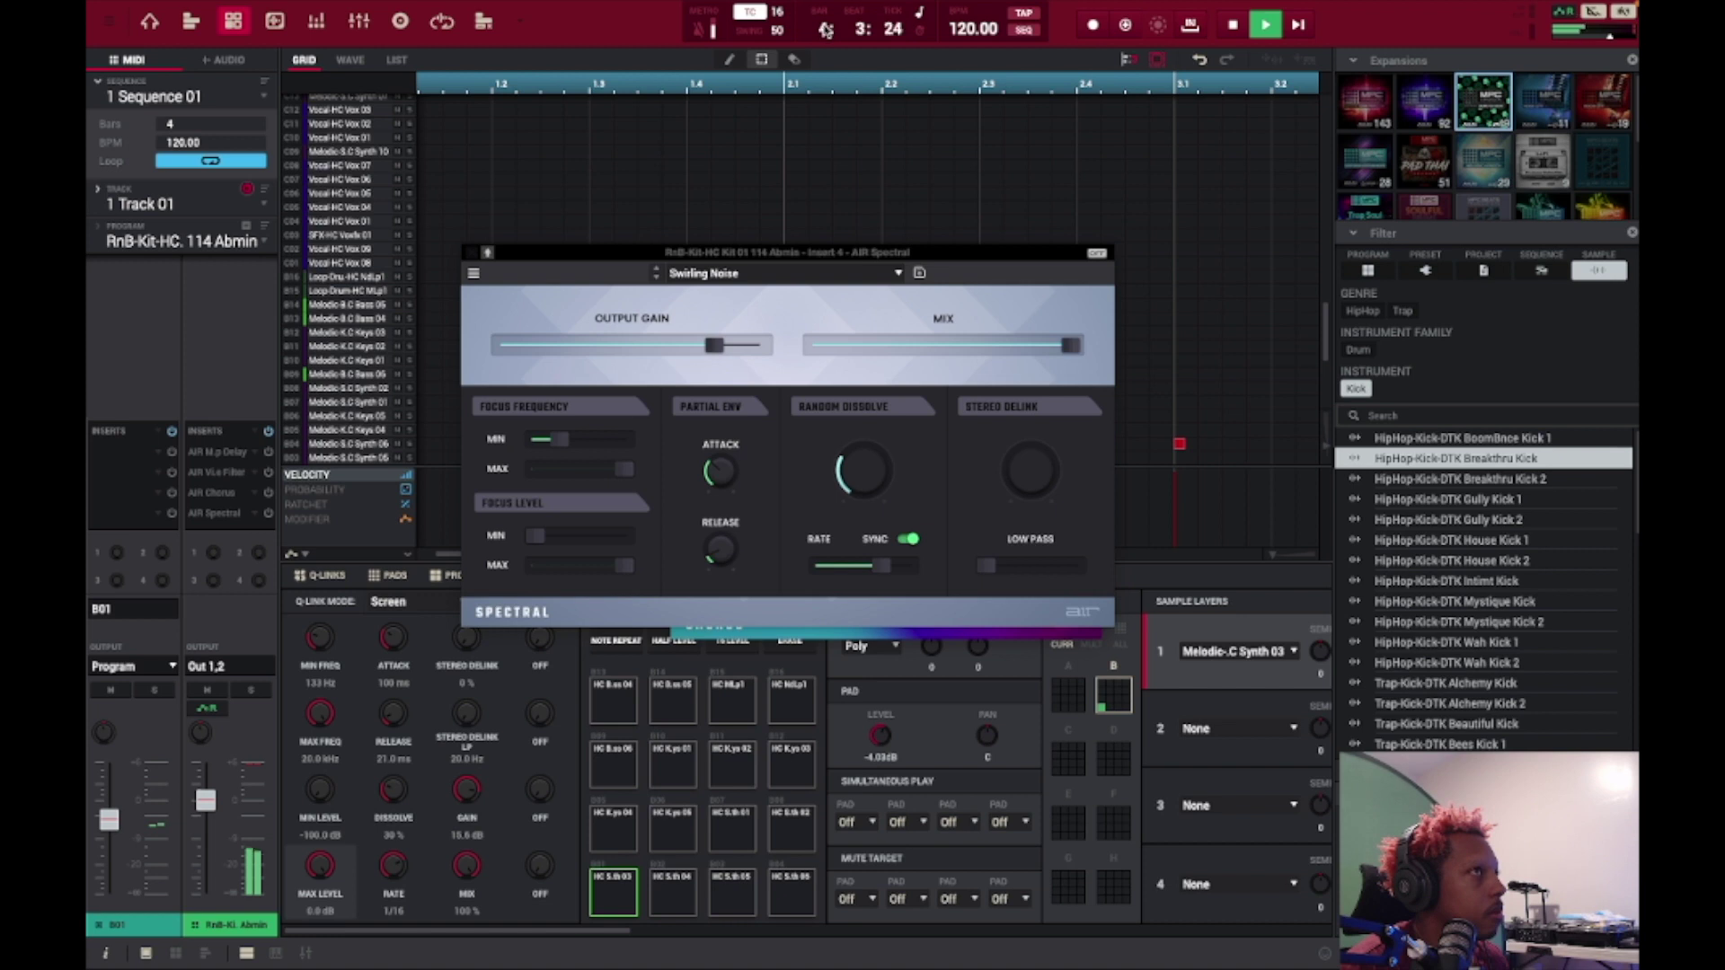
key("space")
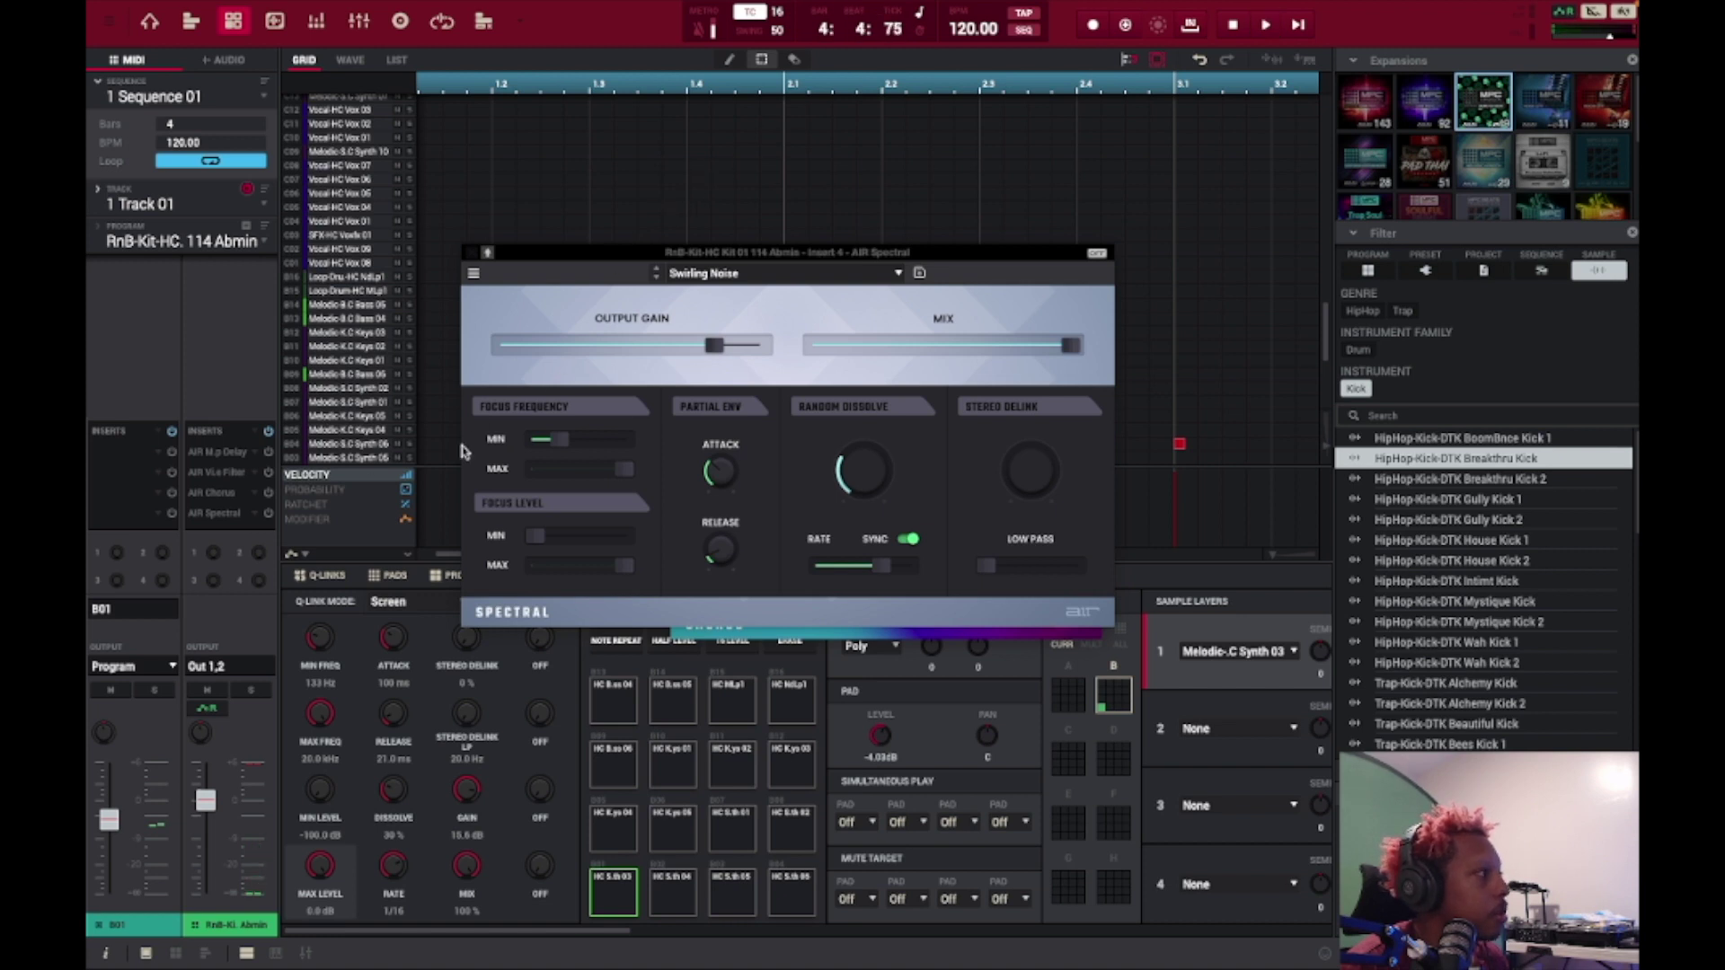
Step: Enable the AIR Multitap Delay, Vintage Filter and Chorus inserts, then play the sequence
left_click(268, 452)
left_click(268, 473)
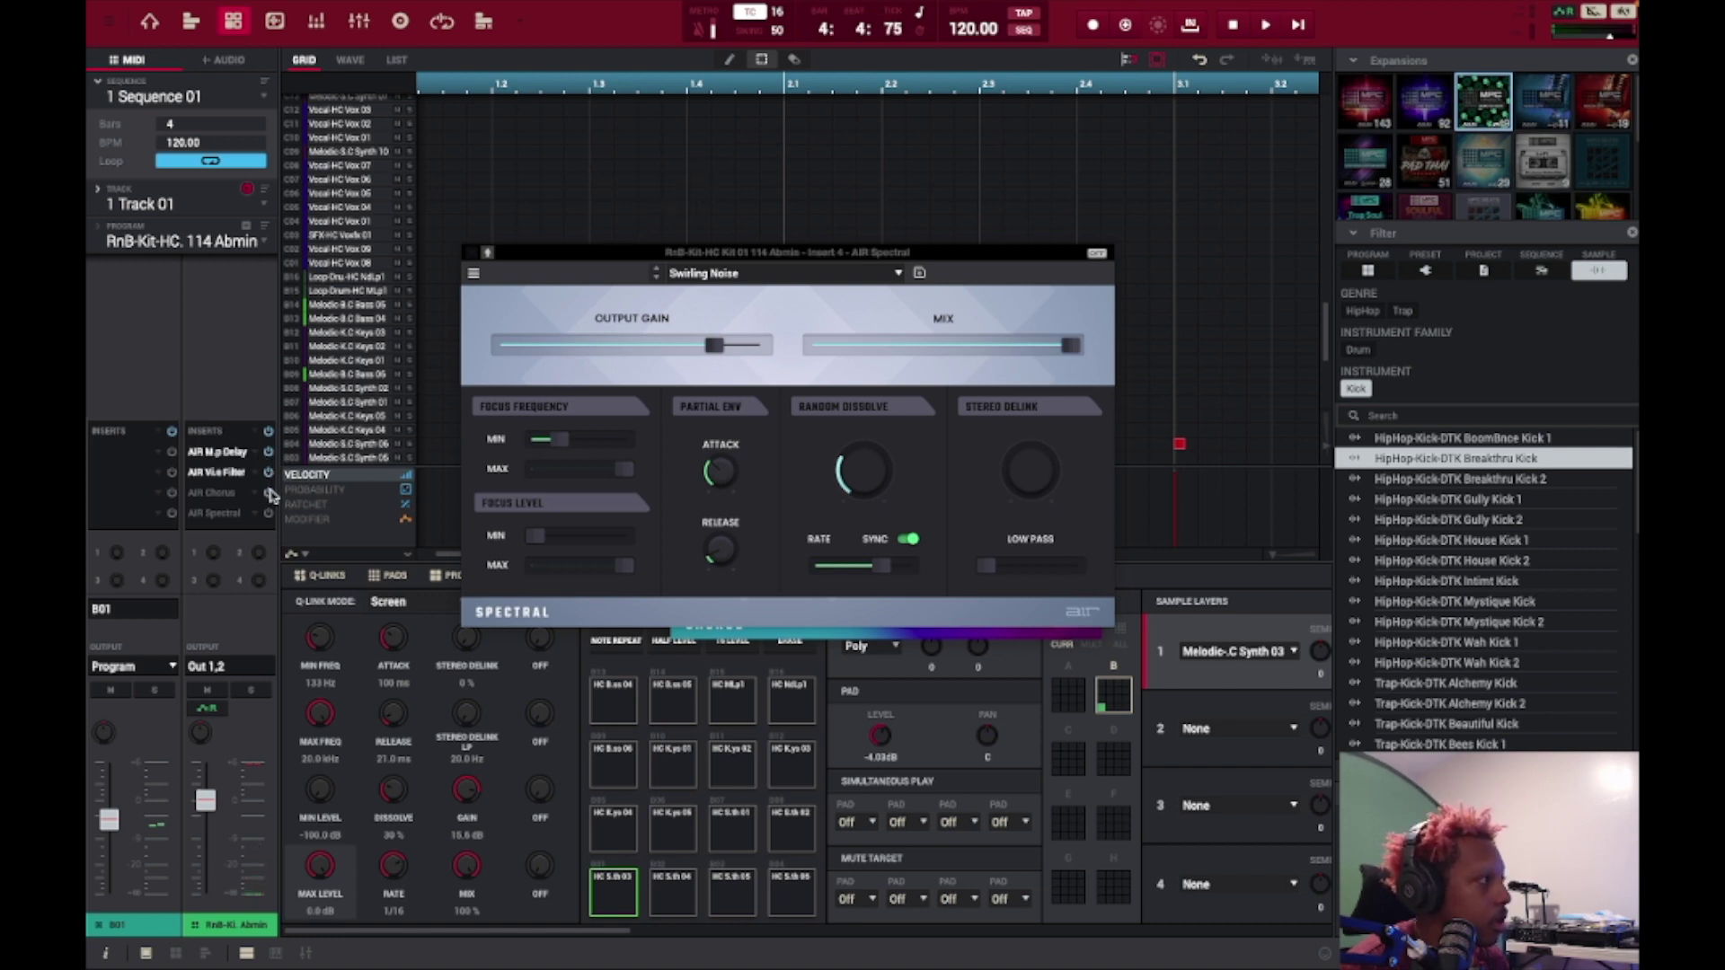
left_click(268, 493)
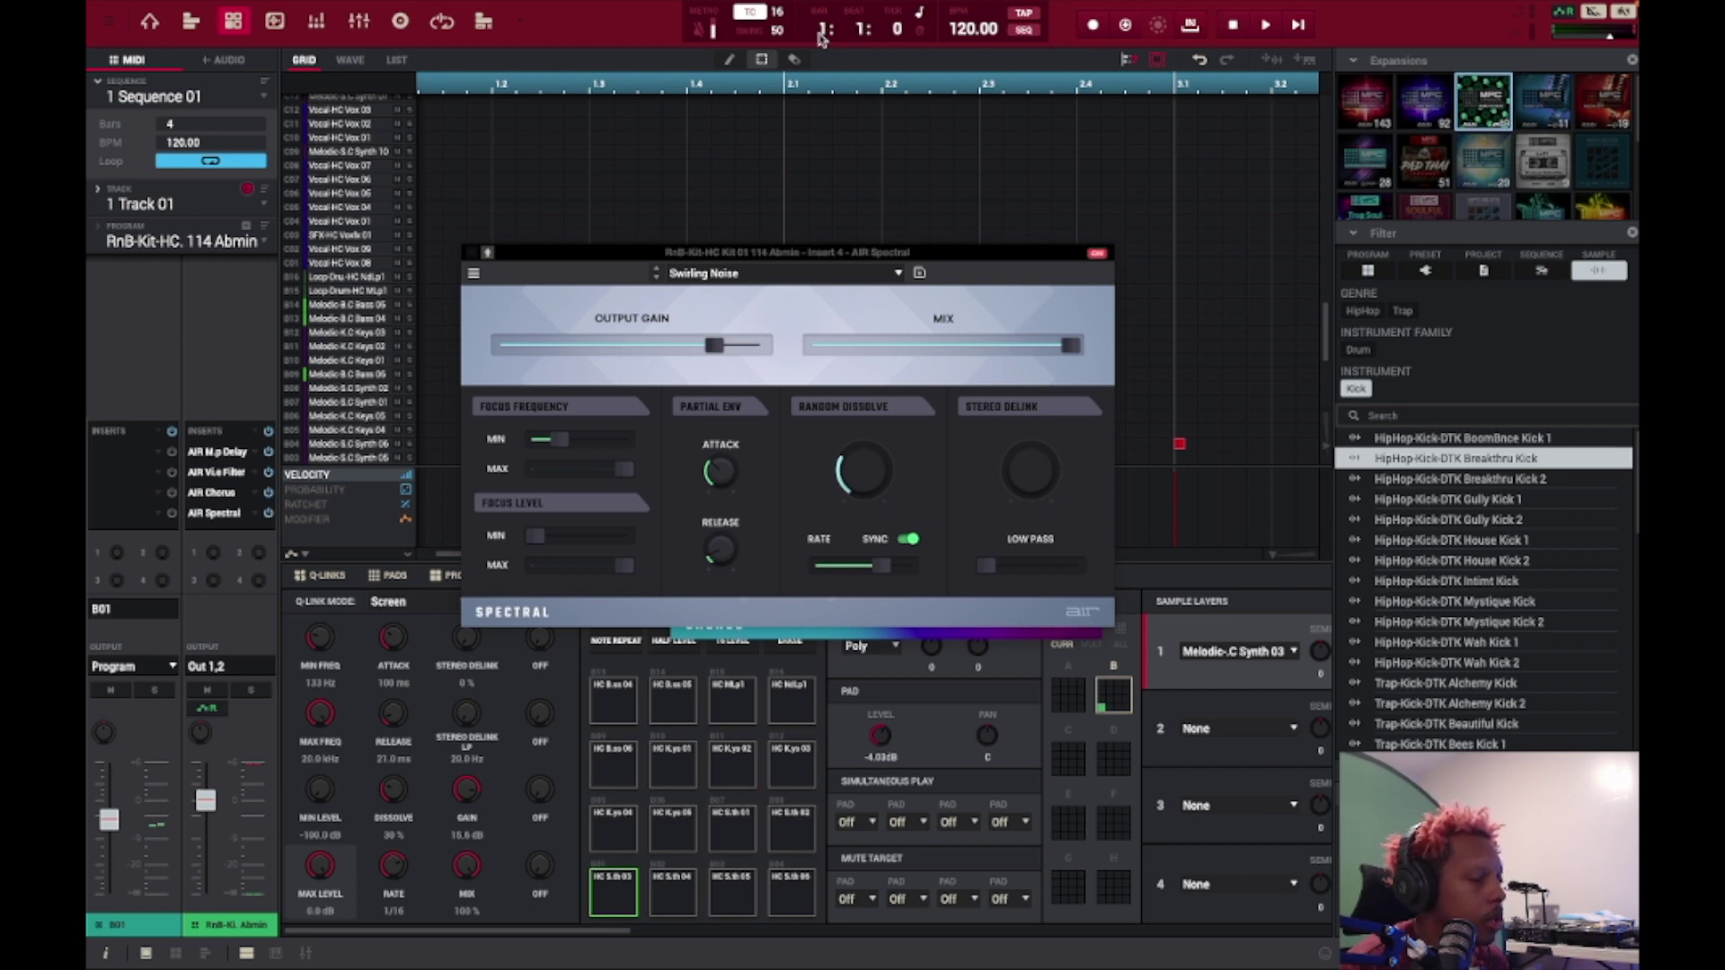
key("space")
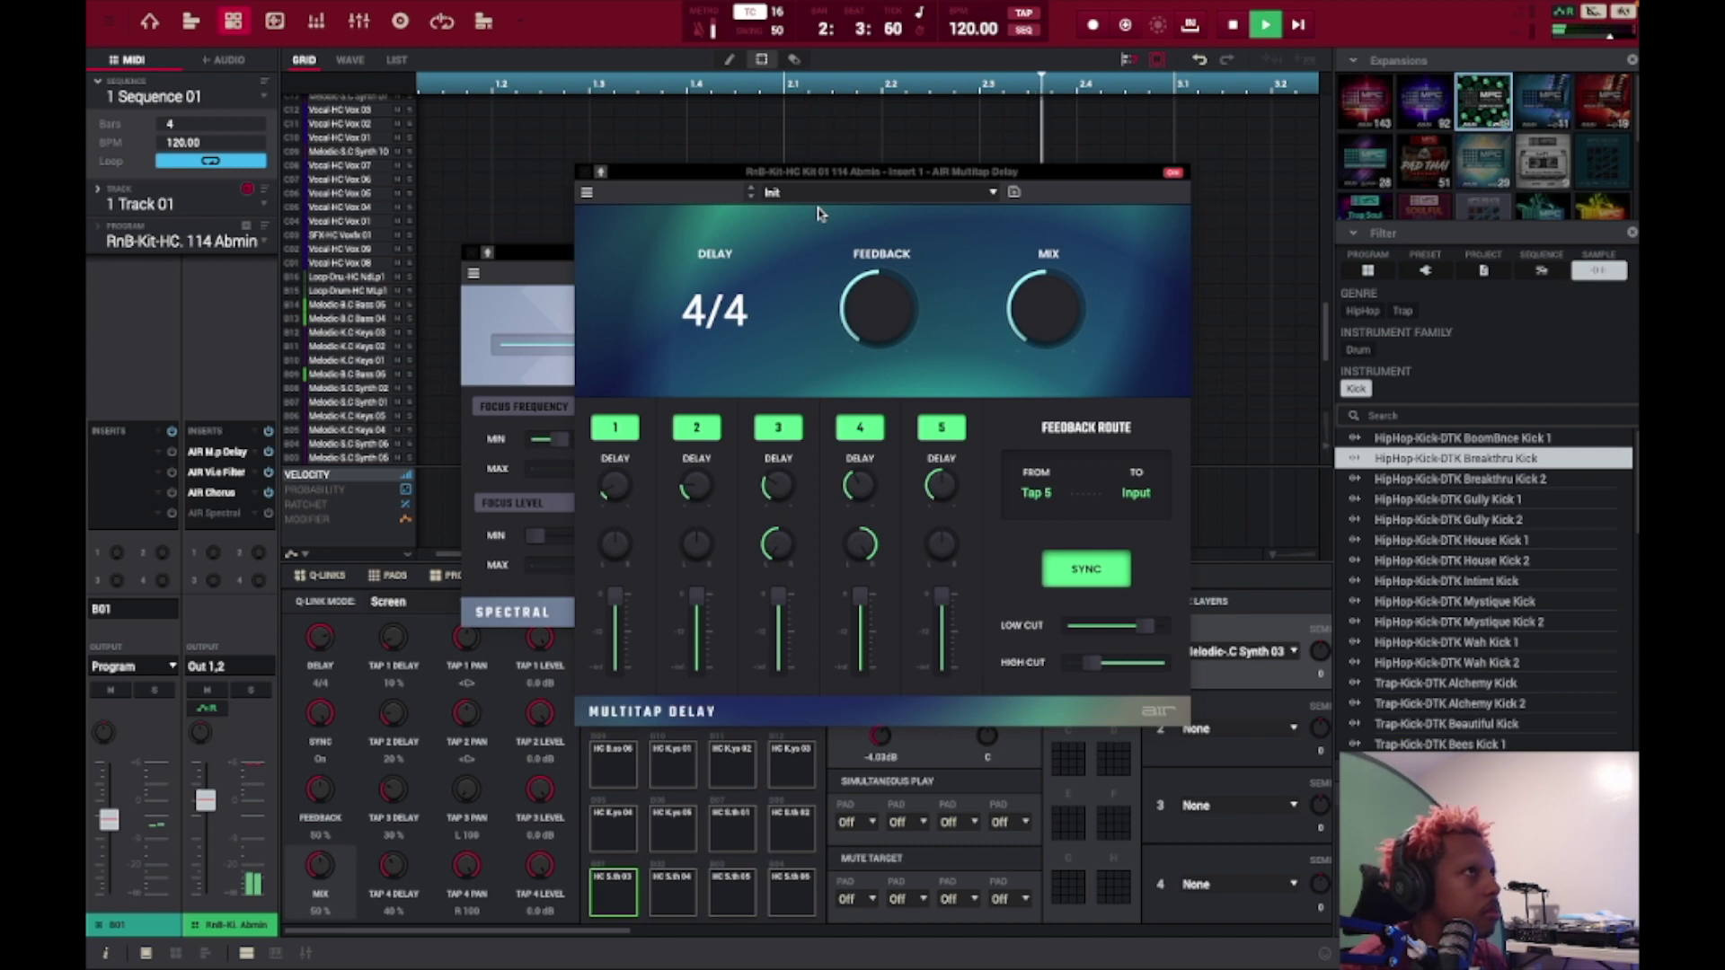
Step: Stop playback and close the Multitap Delay, Spectral, Chorus and Vintage Filter windows
key("space")
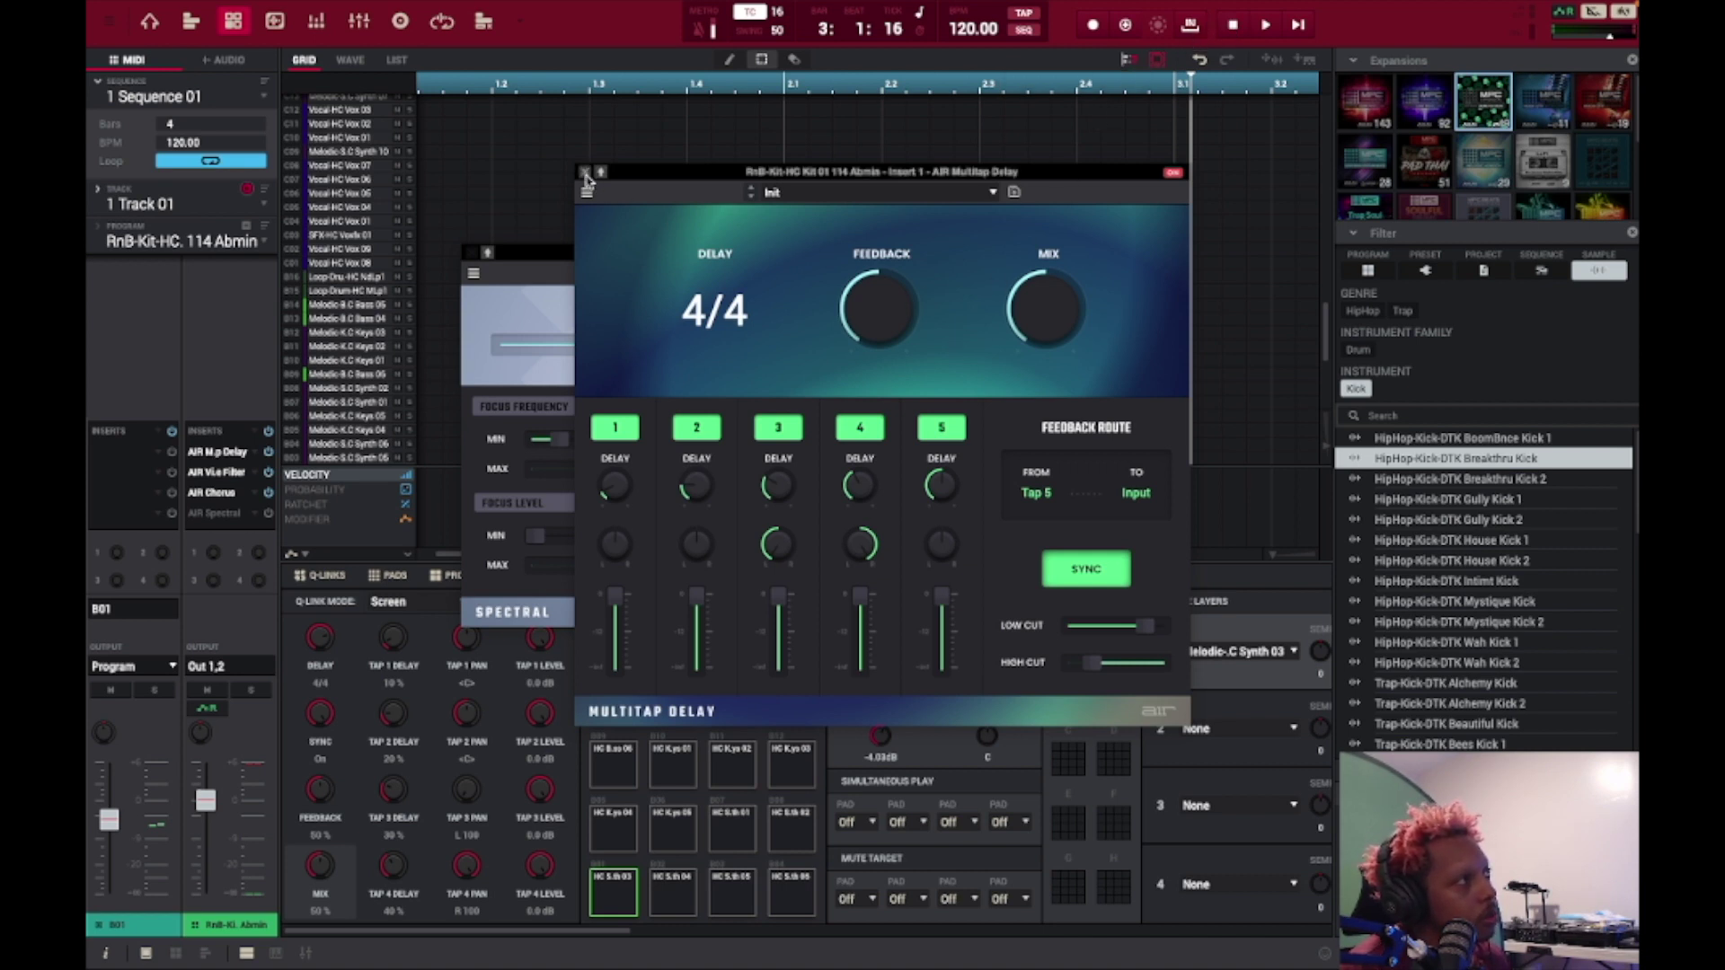
left_click(586, 172)
left_click(469, 257)
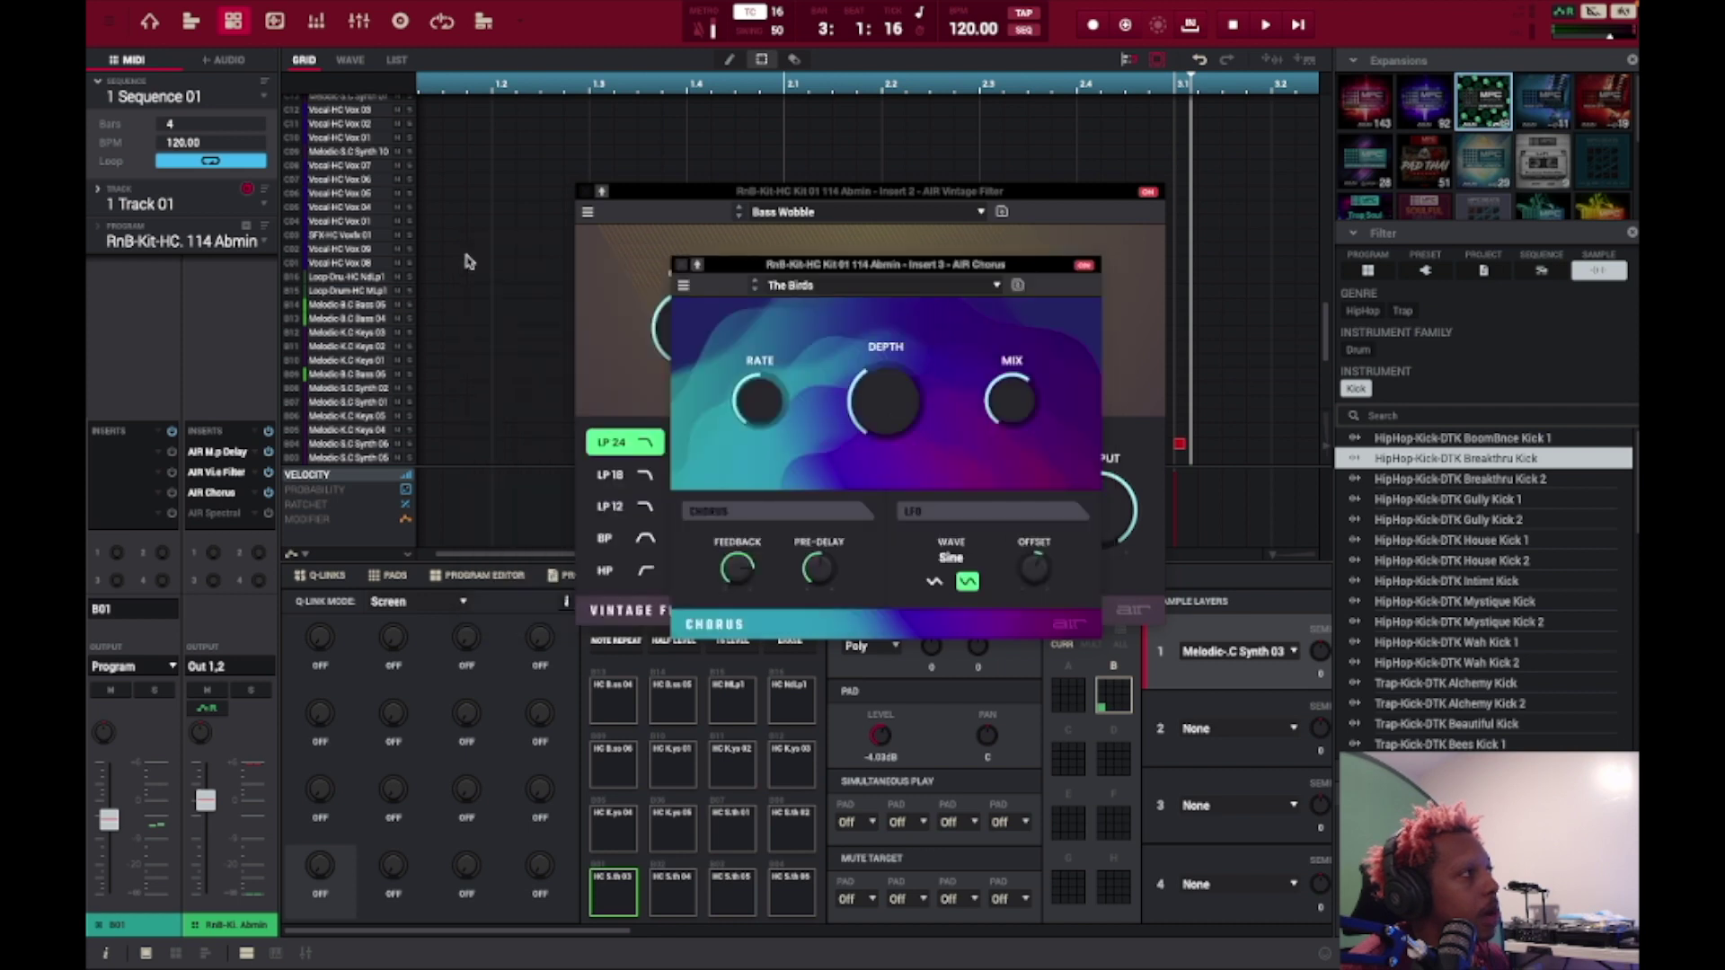
left_click(682, 264)
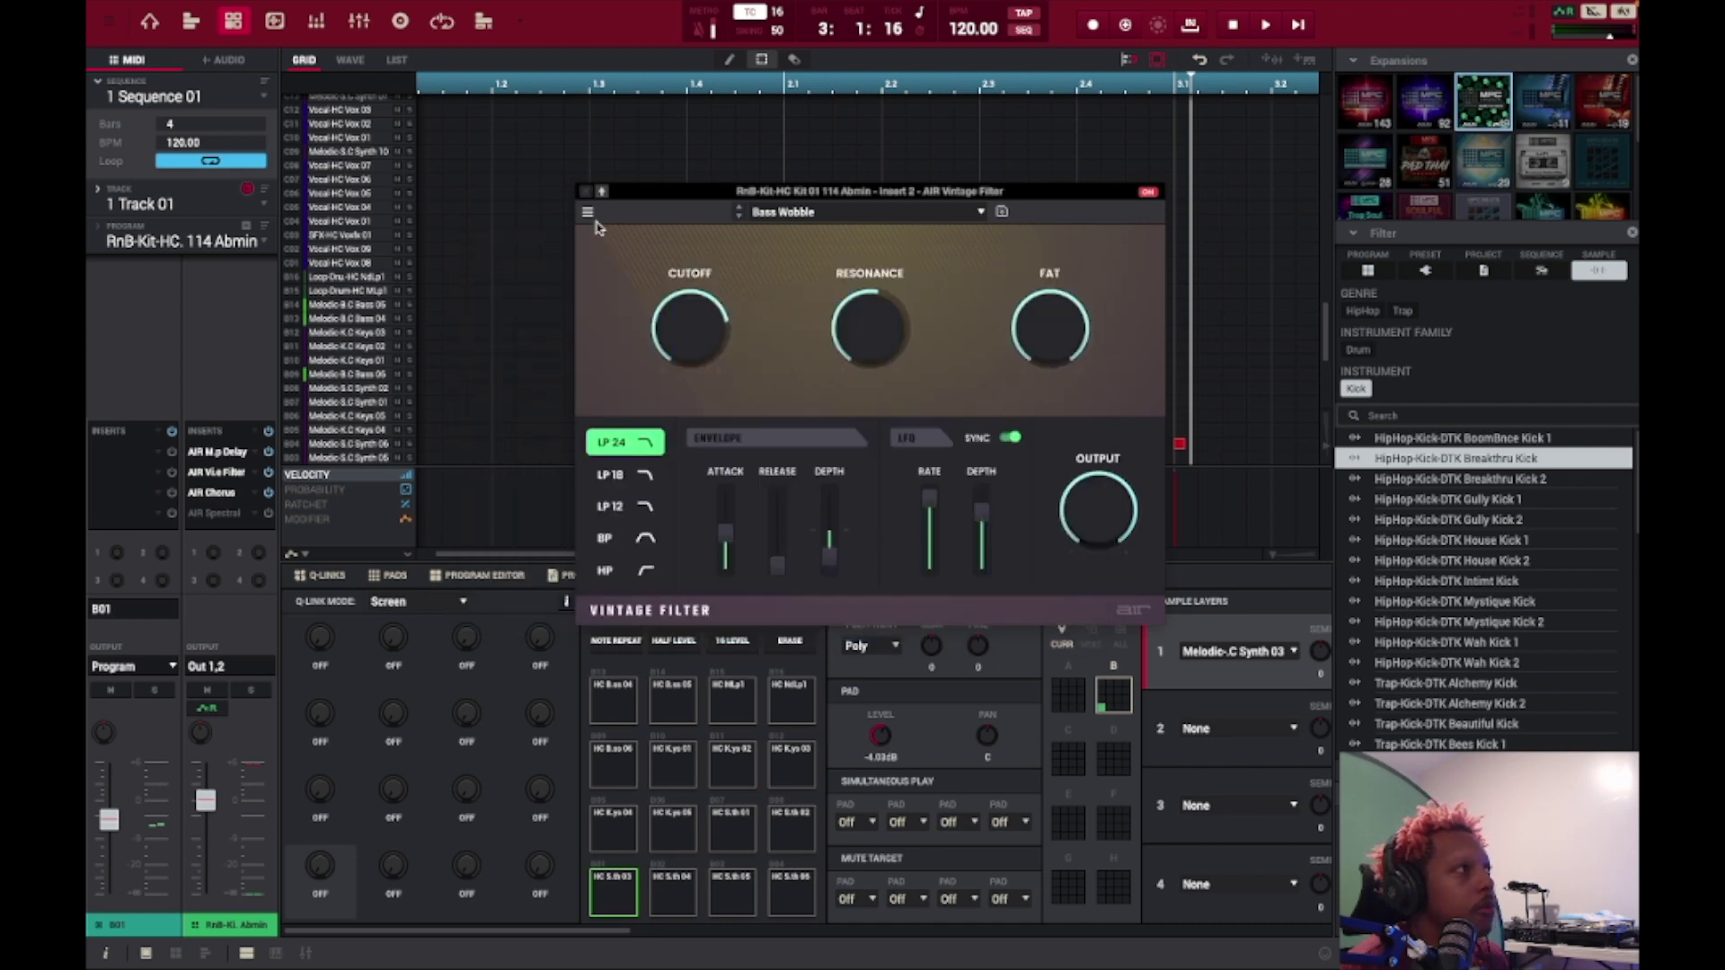
left_click(585, 193)
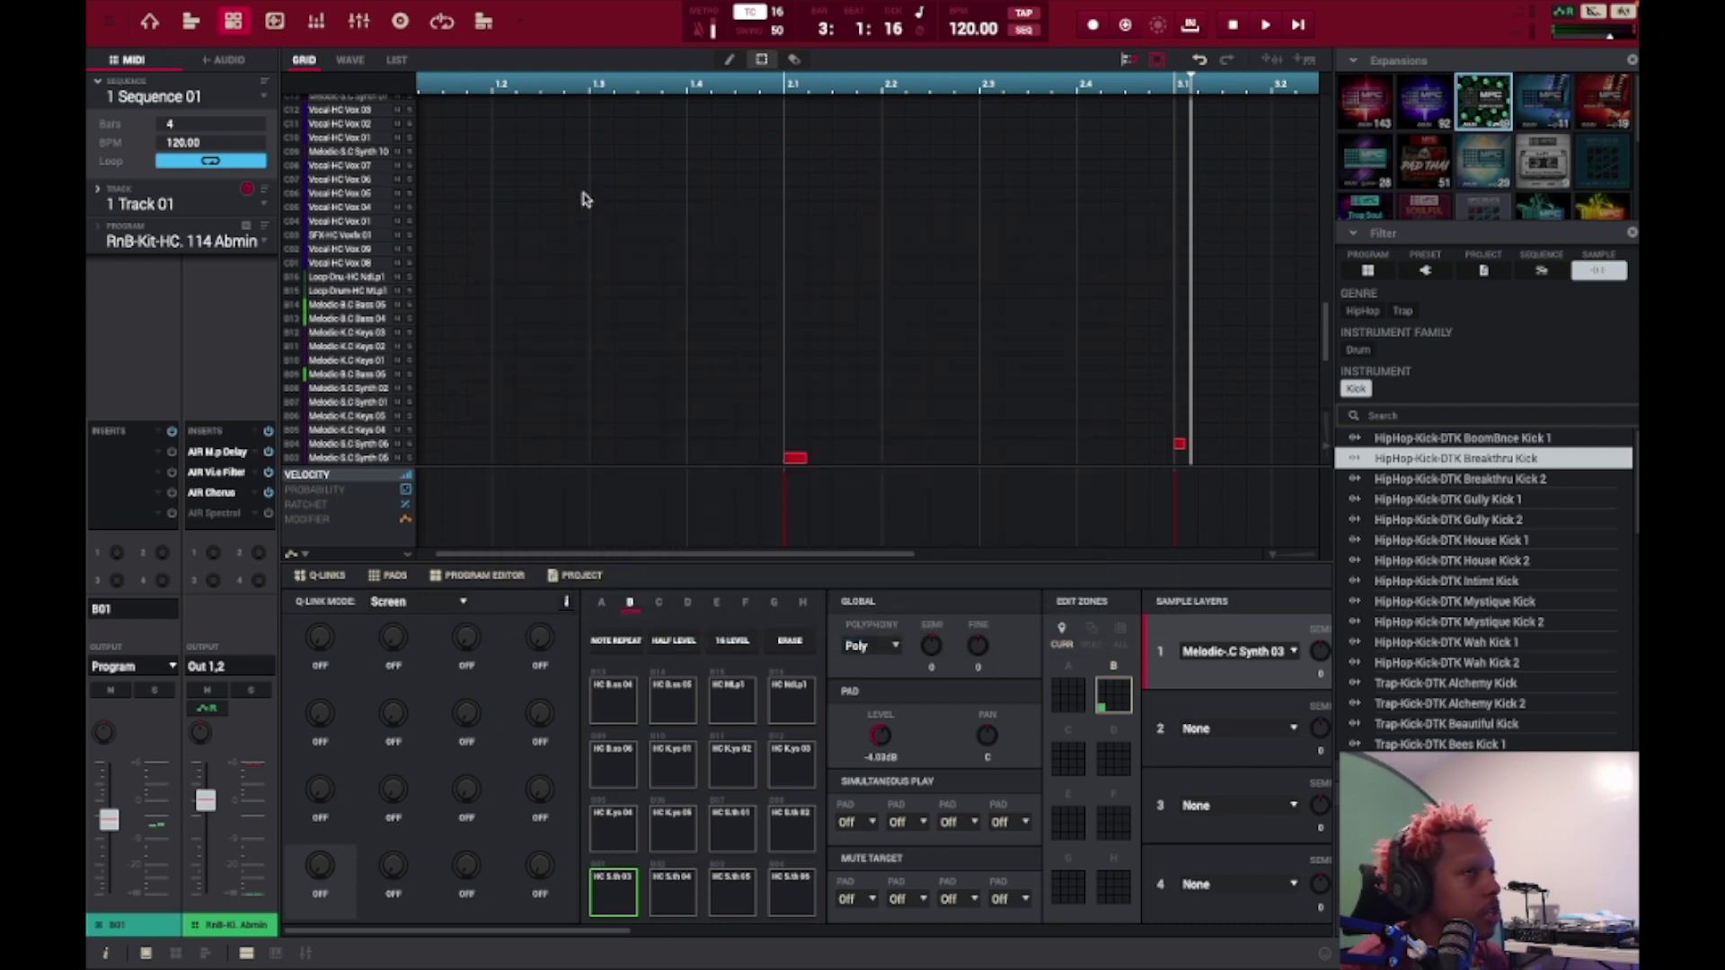